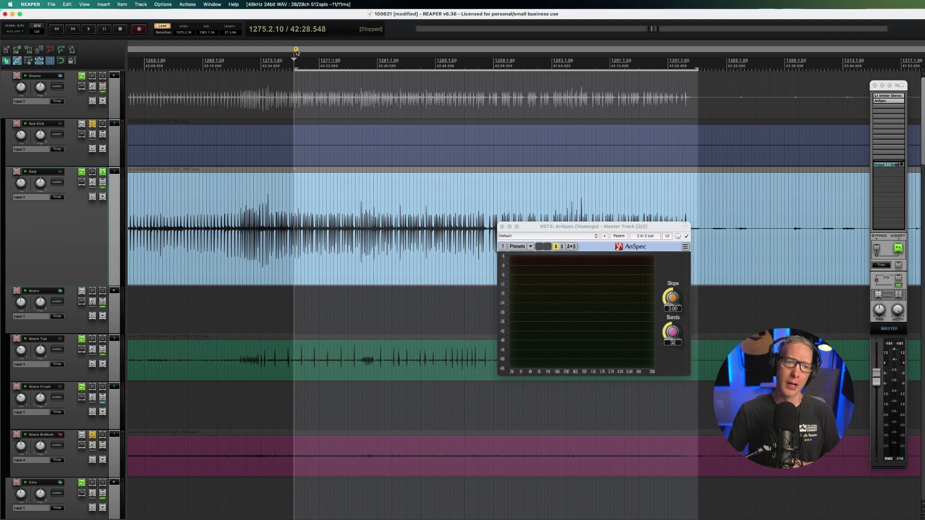
- Magnify the timeline around marker 1 and move the AnSpec analyzer window clear of the kick hits near it
scroll(331, 222, "up", 2)
scroll(331, 222, "up", 1)
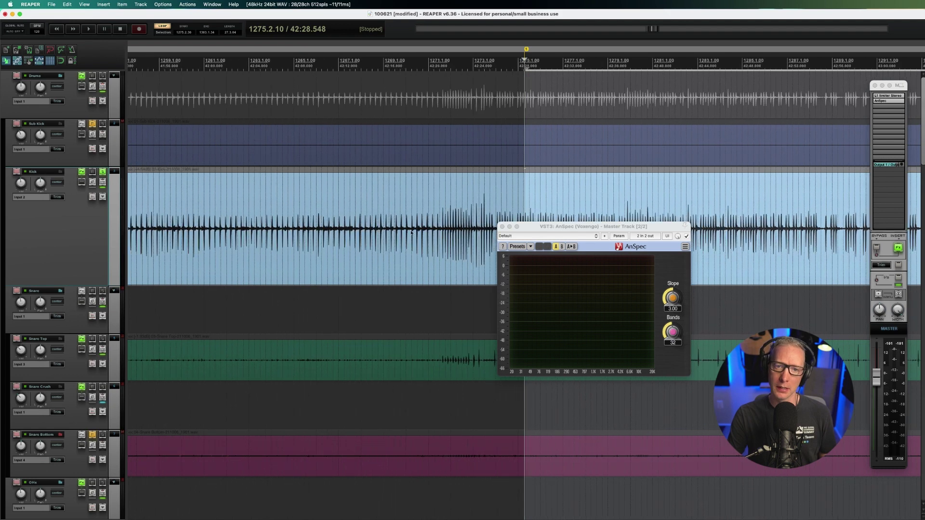
left_click_drag(571, 228, 322, 214)
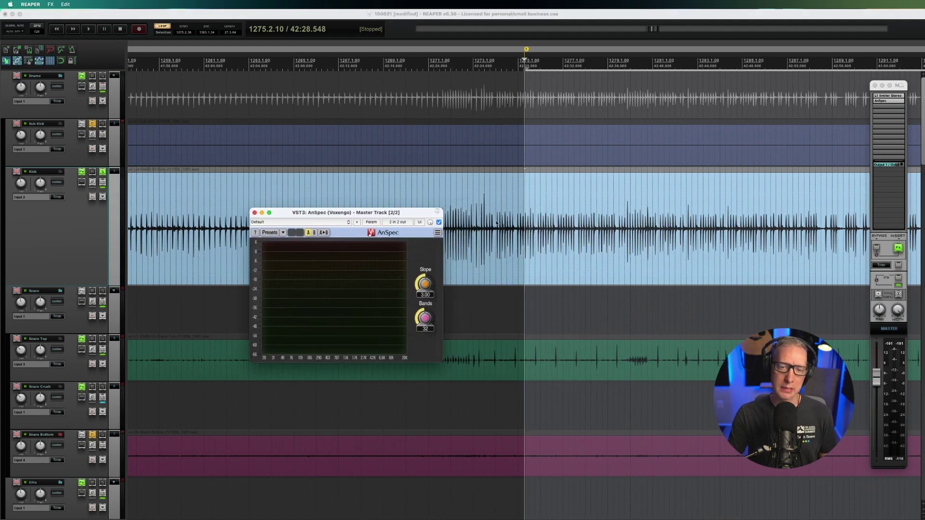
left_click(528, 50)
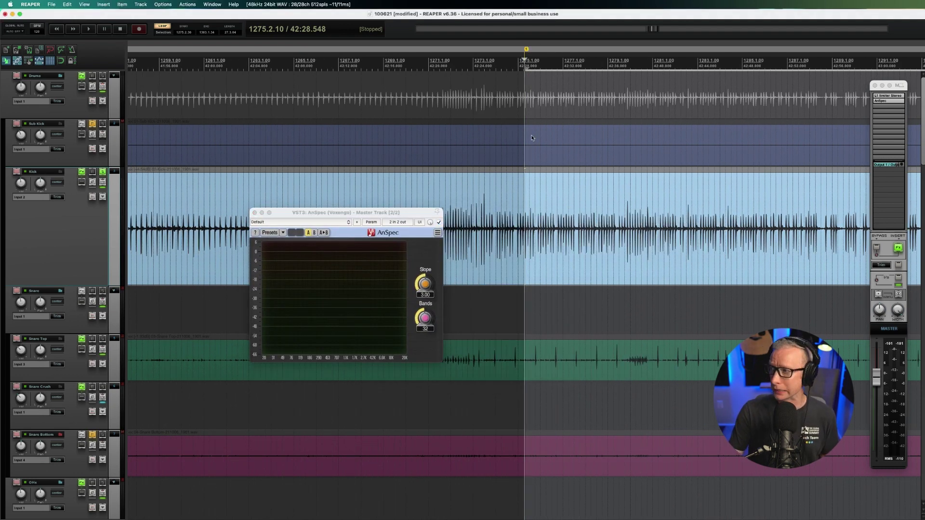
scroll(534, 136, "up", 2)
scroll(535, 141, "up", 1)
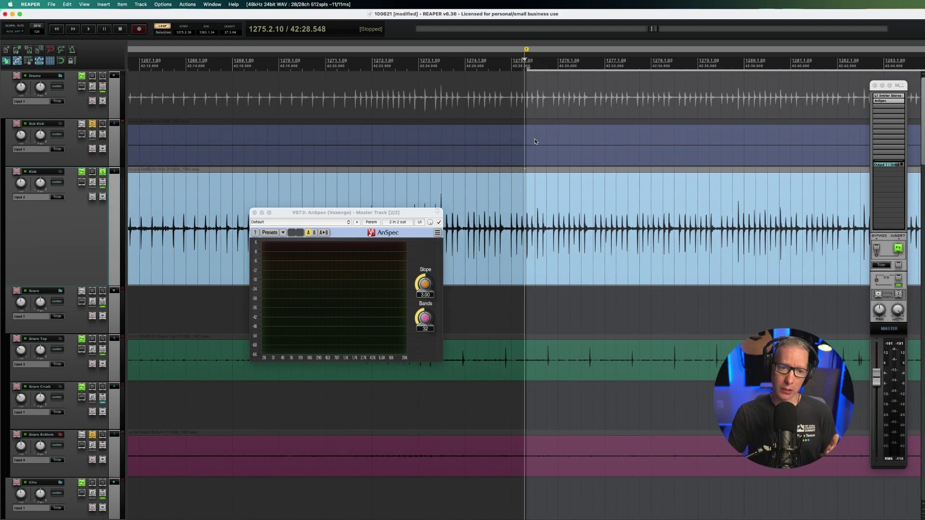
left_click_drag(397, 214, 314, 172)
- Unsolo the Kick track and audition the full mix from marker 1 with the AnSpec analyzer showing
left_click(102, 171)
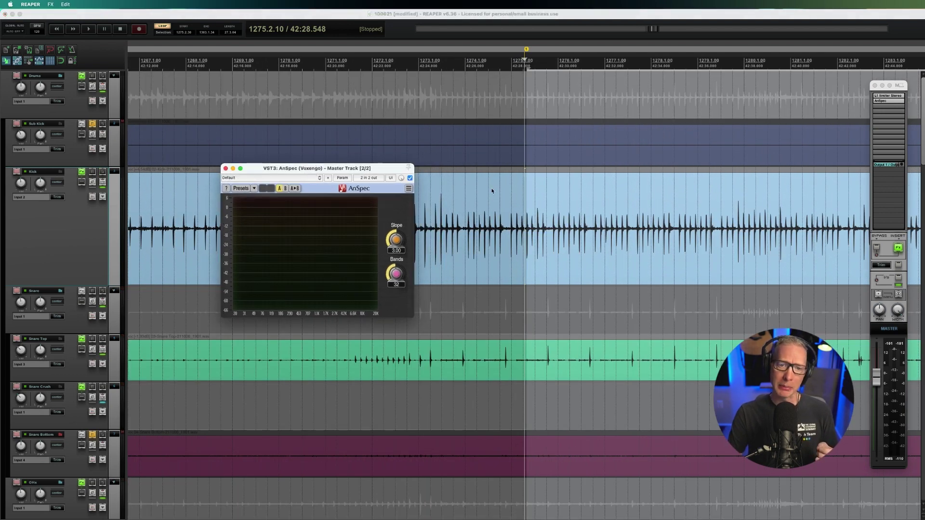
scroll(559, 205, "down", 4)
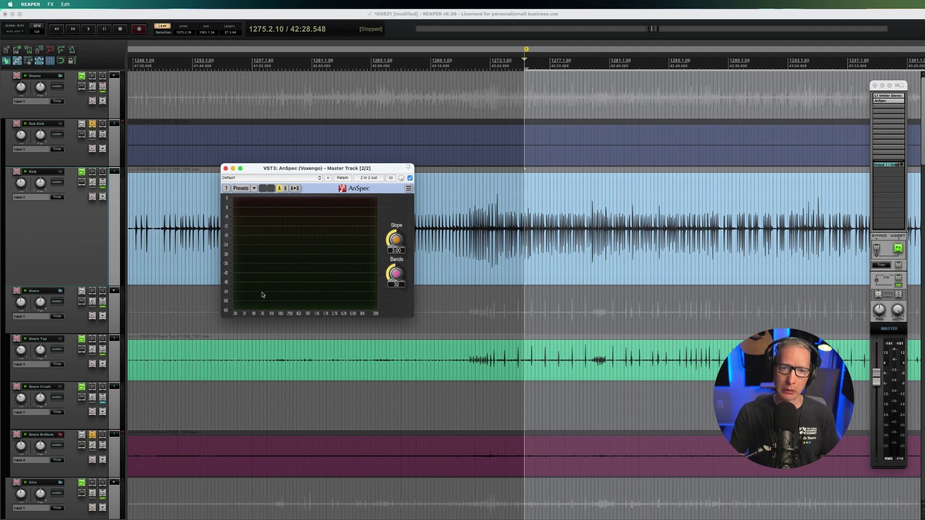
left_click(526, 50)
key("space")
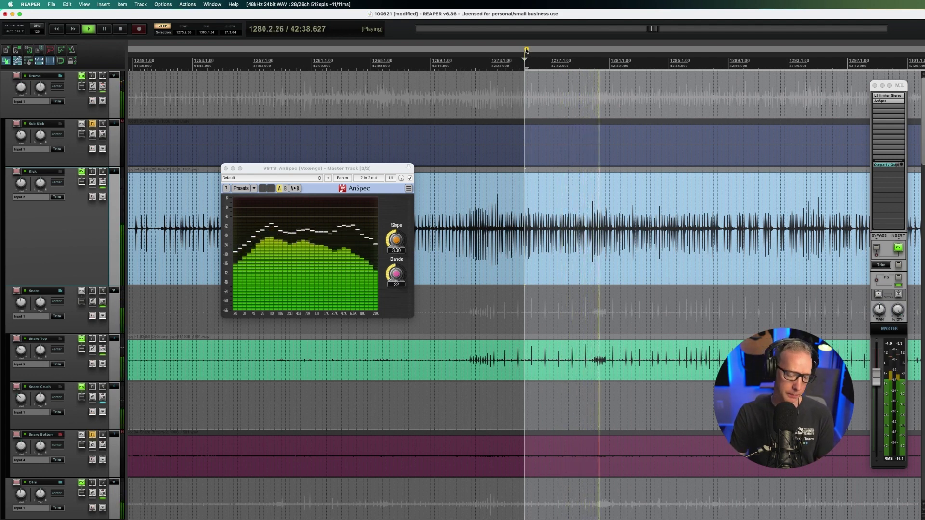
key("space")
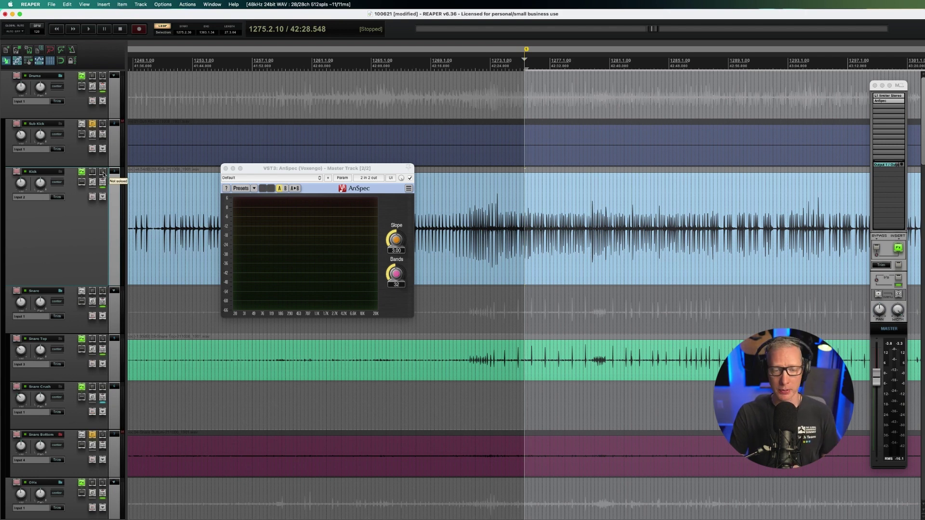
- Solo the Kick track and audition it alone from marker 1, watching its spectrum in AnSpec
left_click(103, 172)
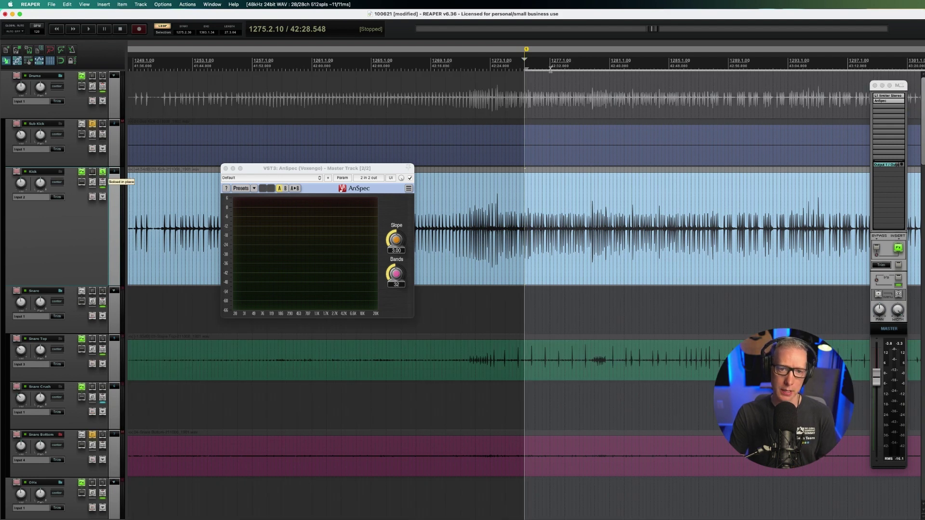
key("space")
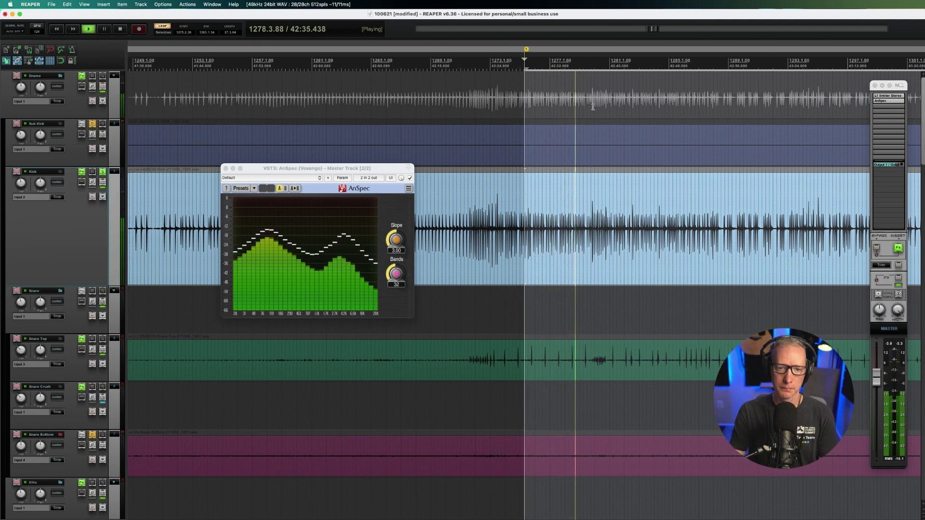
key("space")
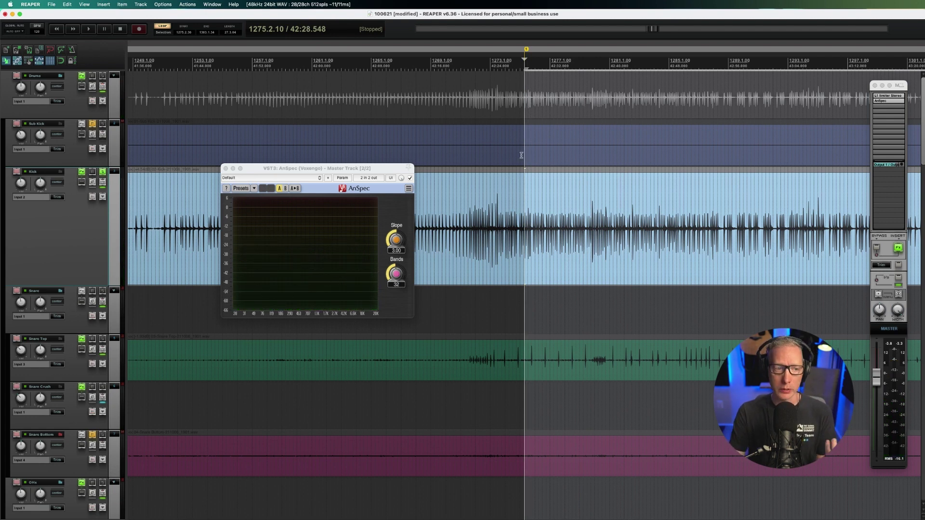
- Move the AnSpec window below the Kick track and examine the kick waveform's level changes before and after marker 1
left_click_drag(321, 169, 313, 156)
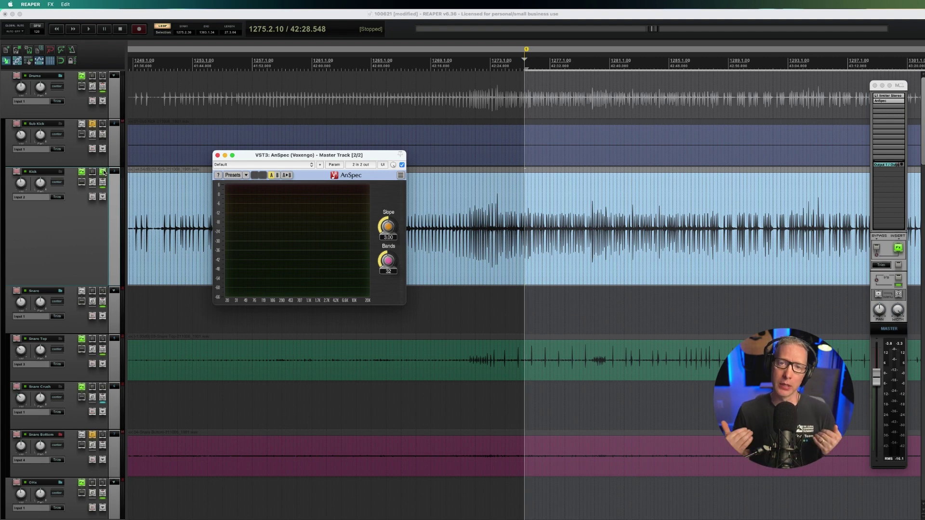
left_click_drag(358, 153, 363, 292)
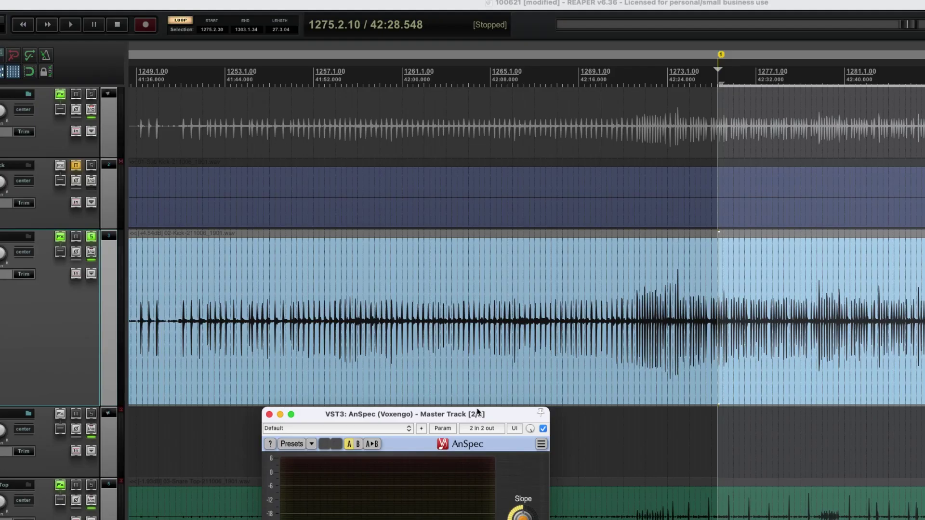
scroll(581, 327, "up", 5)
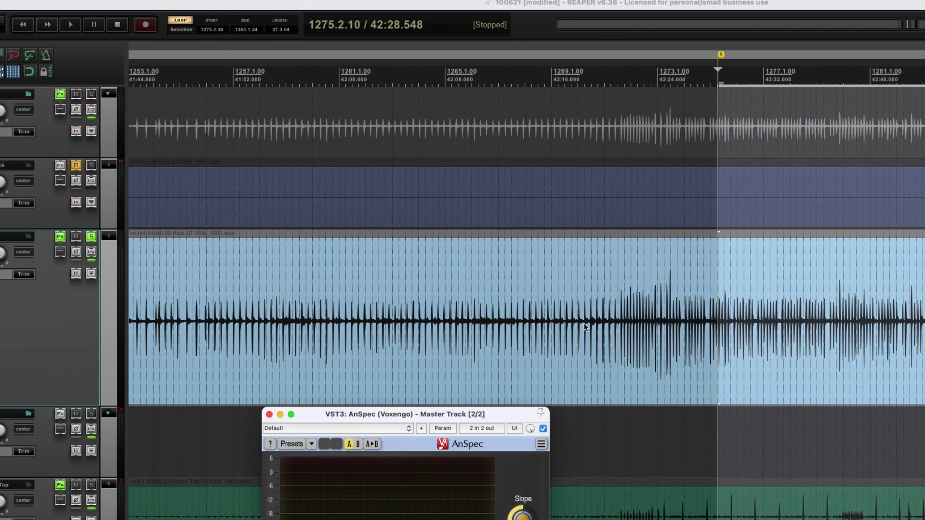
scroll(585, 327, "up", 3)
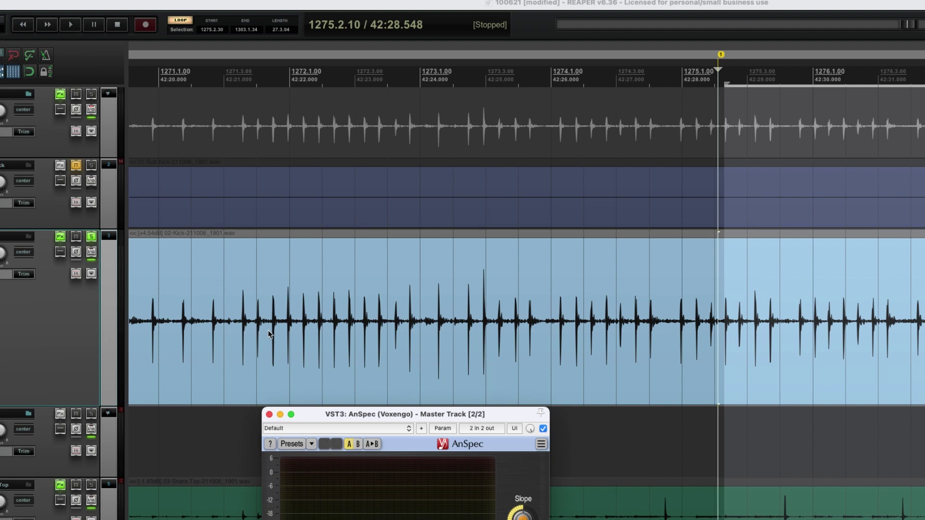
scroll(221, 319, "down", 2)
scroll(242, 324, "down", 4)
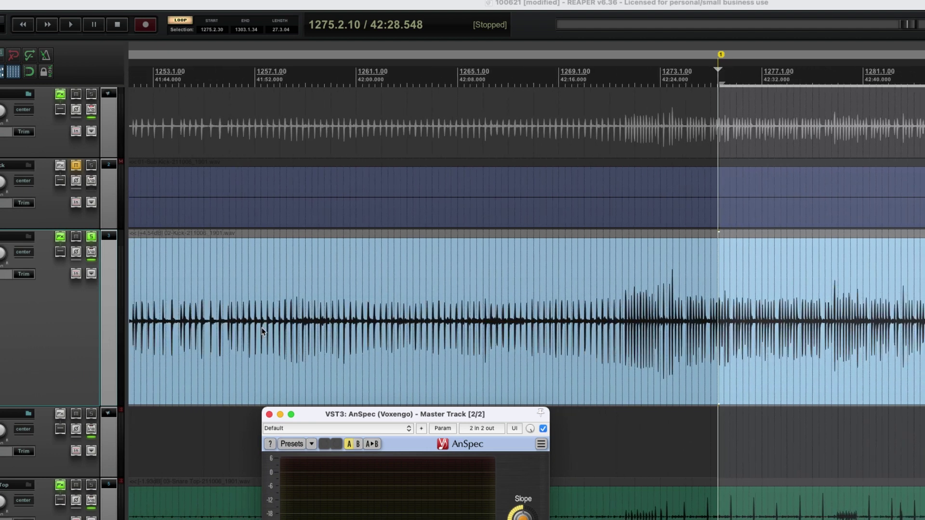
scroll(554, 344, "down", 2)
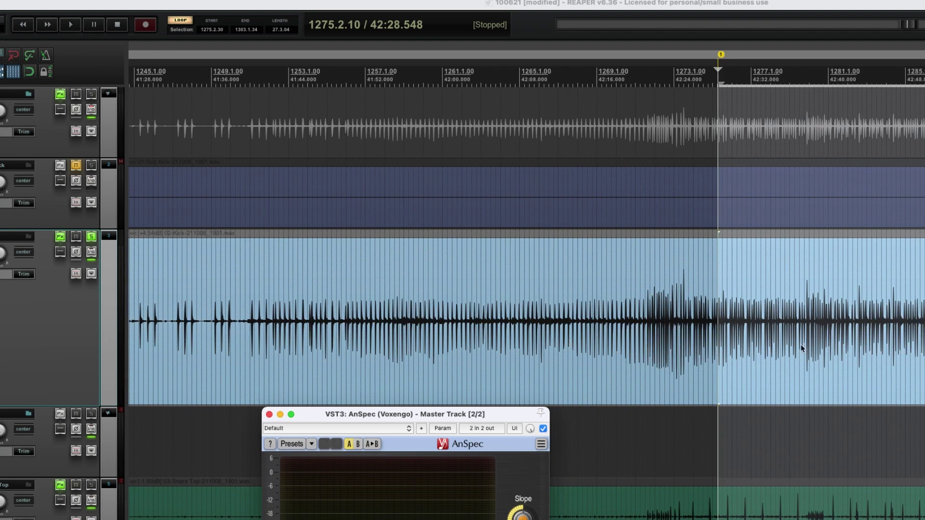
scroll(263, 365, "down", 1)
scroll(264, 363, "down", 3)
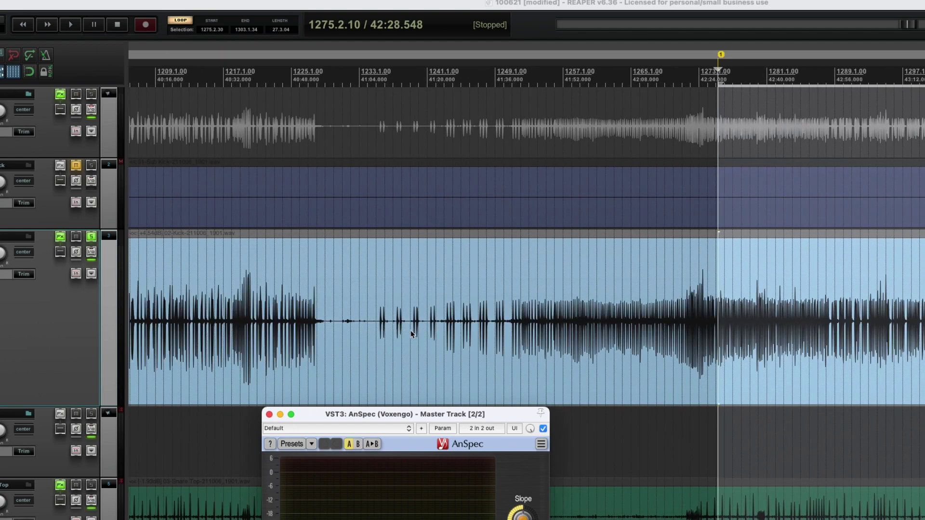
scroll(554, 346, "up", 5)
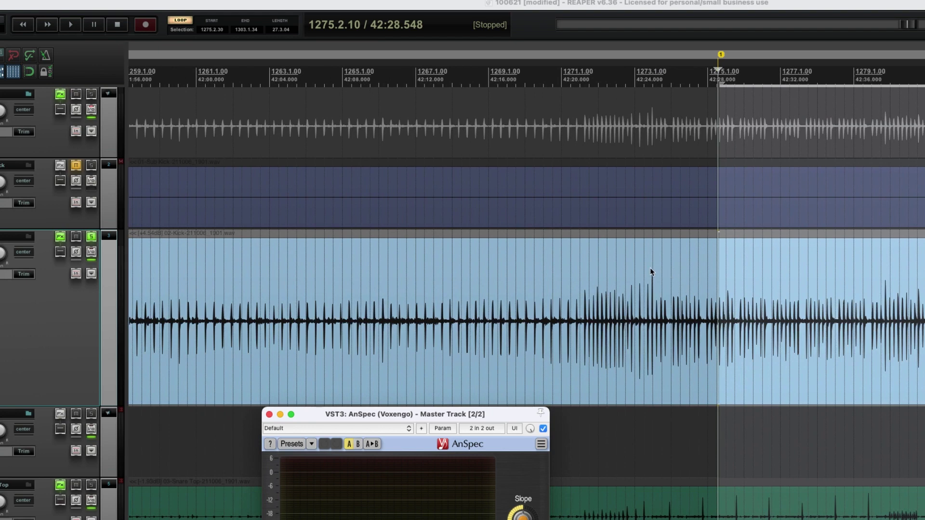
scroll(655, 274, "down", 5)
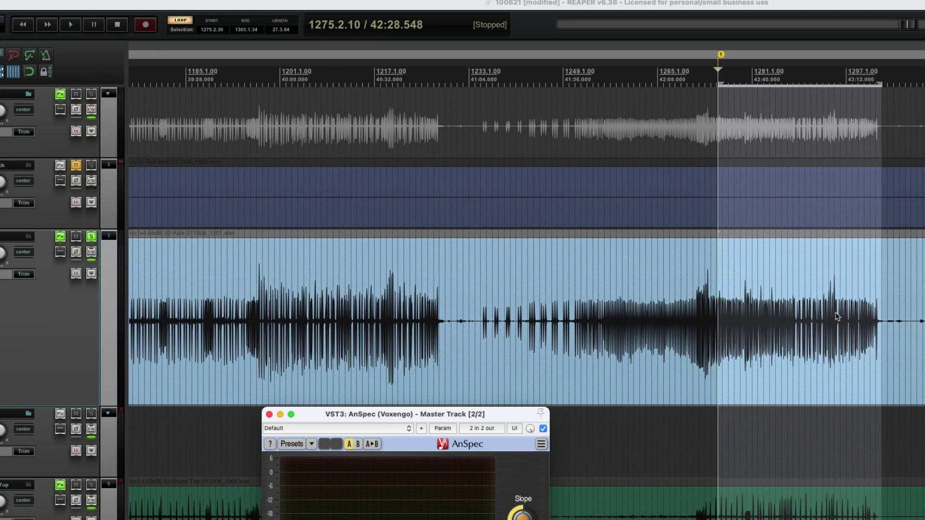
scroll(848, 321, "up", 2)
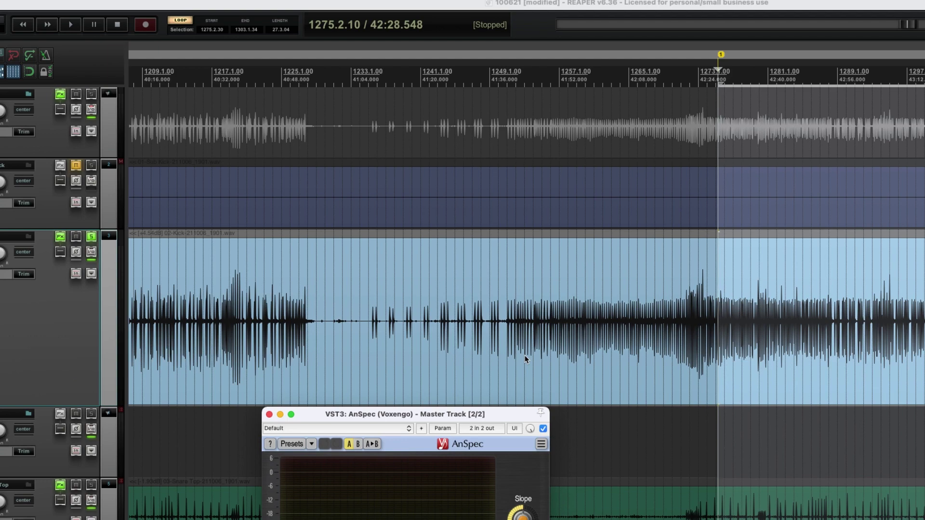
scroll(595, 355, "up", 3)
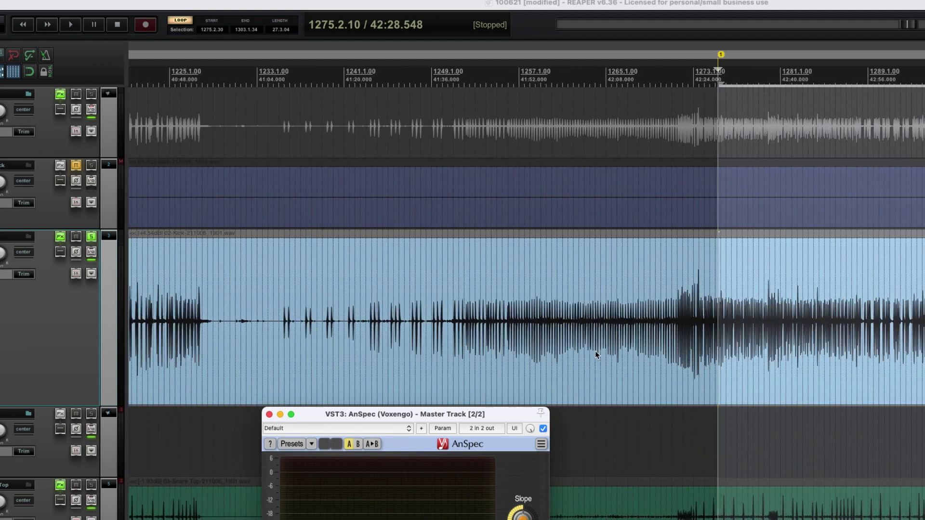
scroll(599, 354, "up", 1)
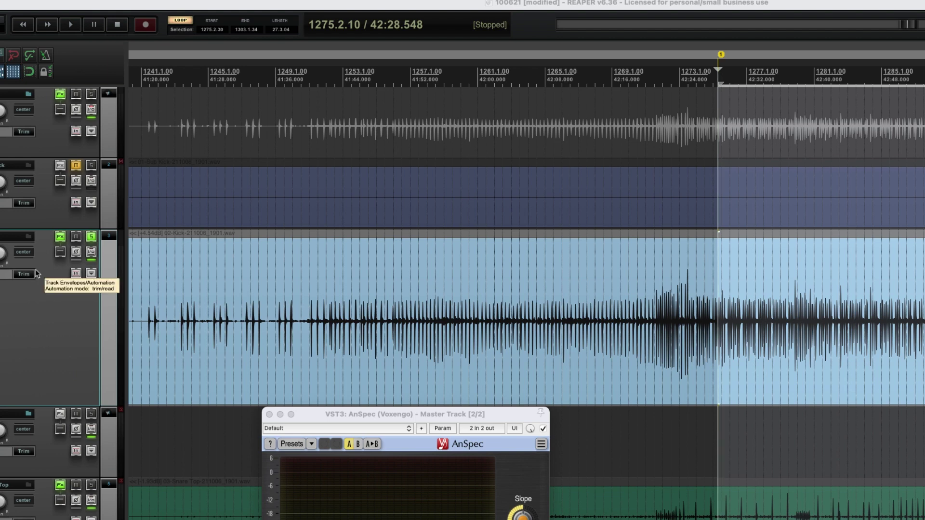
- Unsolo the Kick track and briefly play the full mix from marker 1
left_click(91, 237)
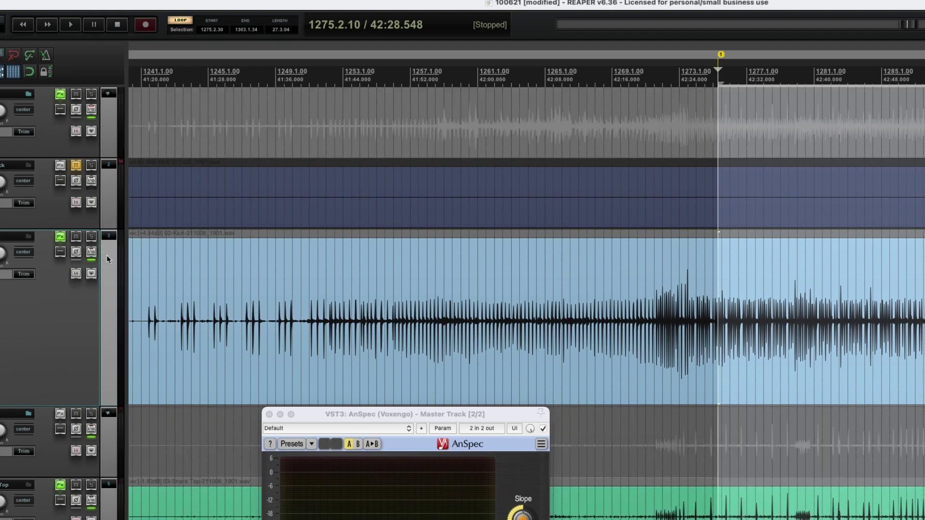
key("space")
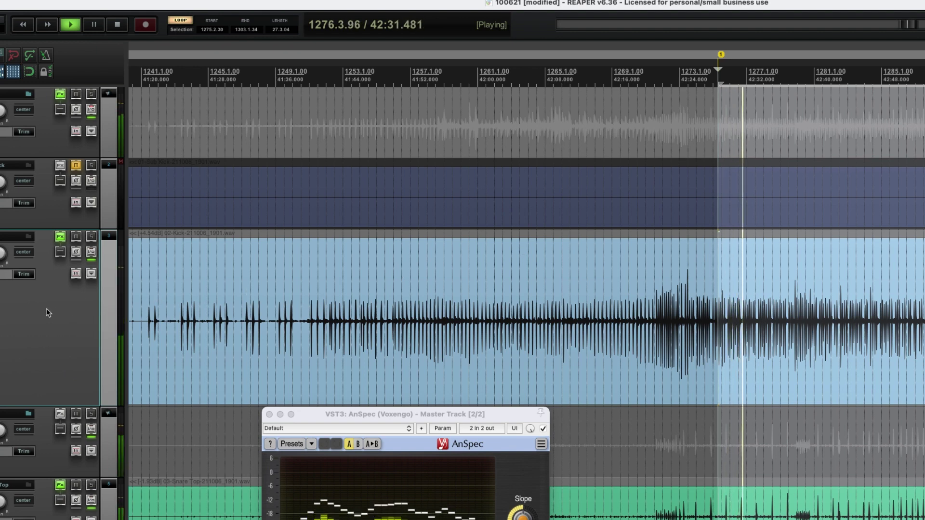
key("space")
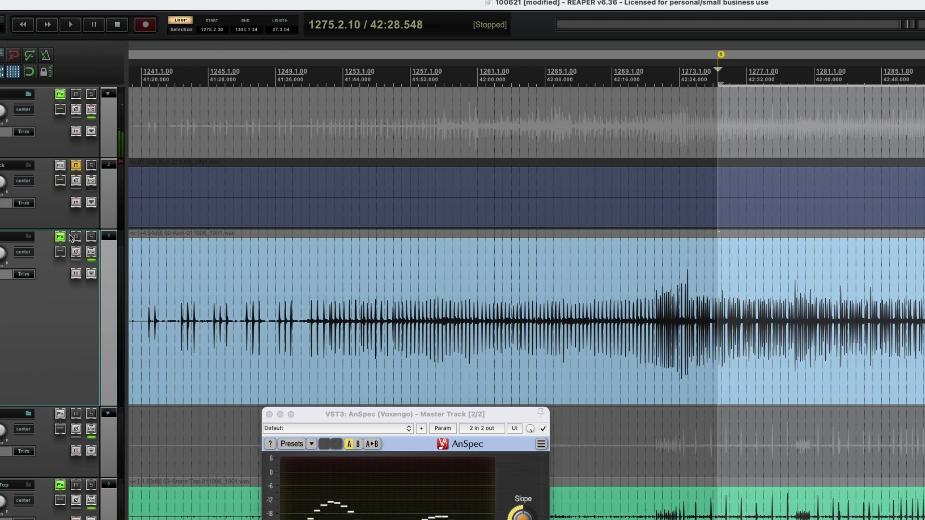
- Open the Kick track's FX chain and place its window over the kick waveform, above the AnSpec analyzer
left_click(61, 239)
left_click_drag(323, 185, 419, 192)
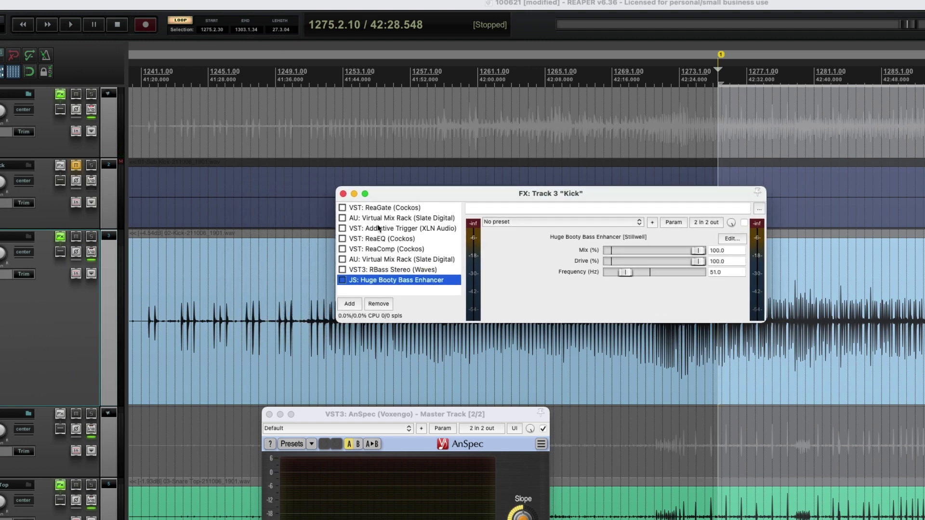
left_click_drag(393, 193, 305, 239)
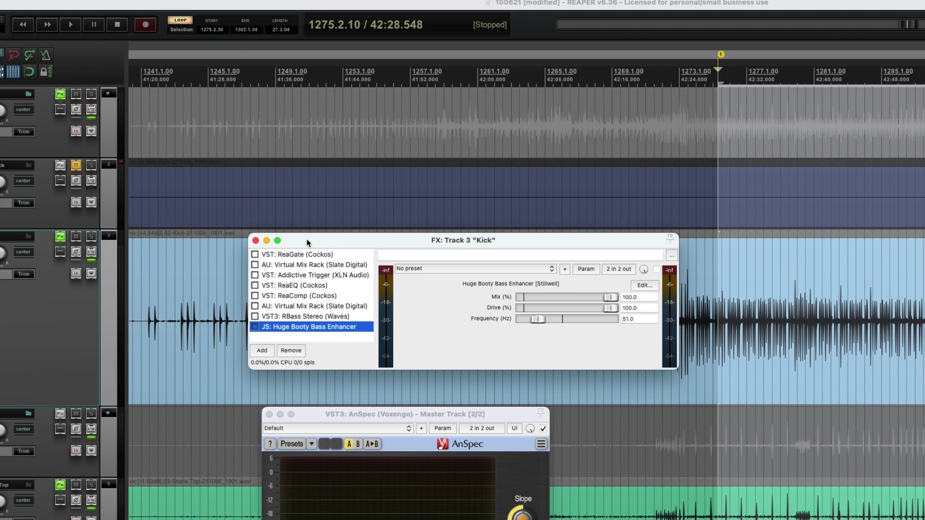
left_click_drag(409, 240, 412, 197)
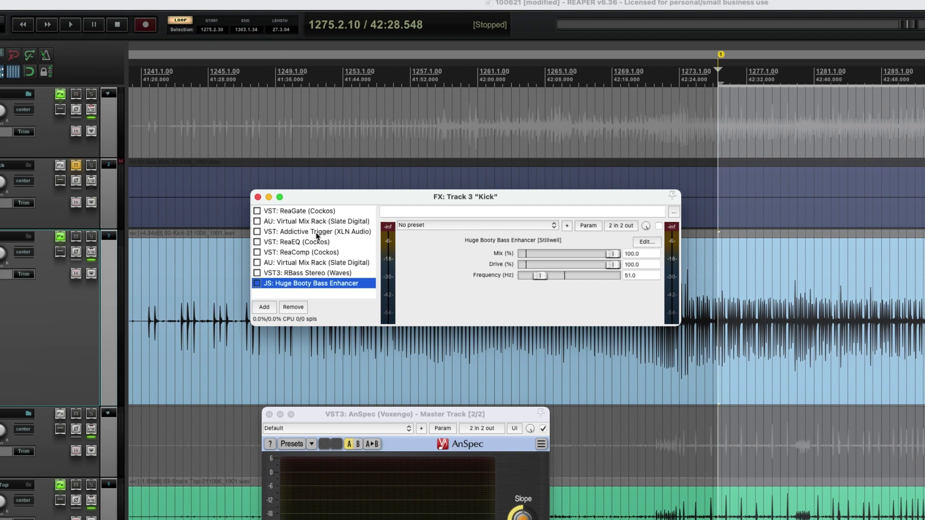
- Open Addictive Trigger from the Kick FX chain in a floating window and position it beside the plug-in list
left_click(316, 235)
double_click(317, 235)
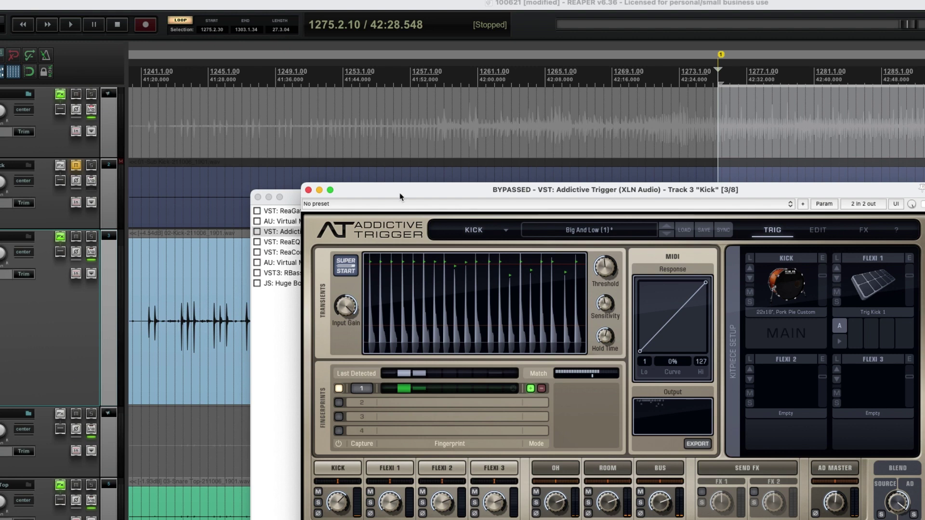
left_click_drag(401, 195, 376, 176)
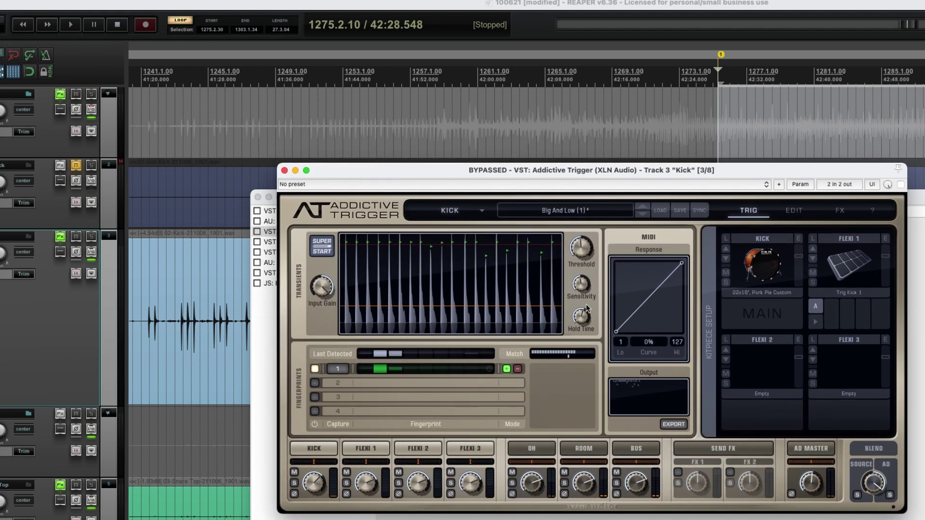
left_click_drag(527, 170, 548, 183)
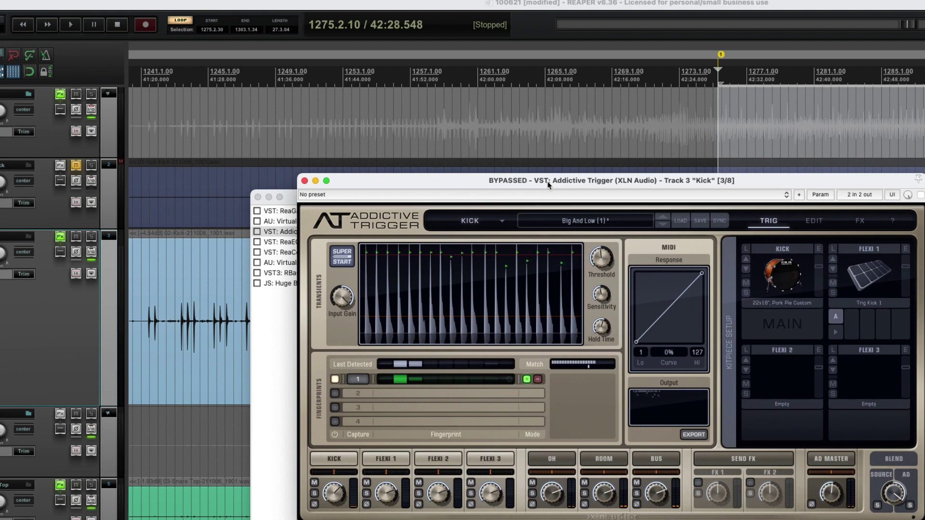
left_click_drag(549, 184, 563, 267)
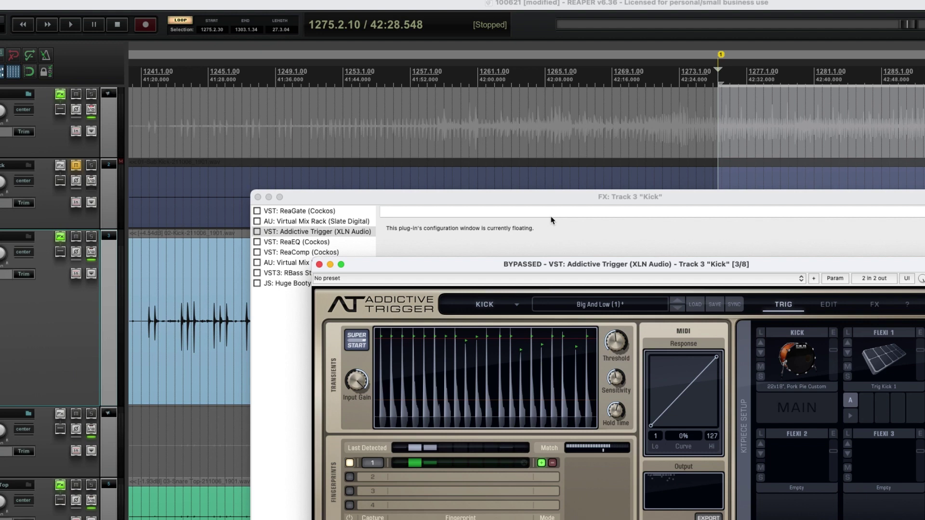
left_click_drag(549, 267, 570, 214)
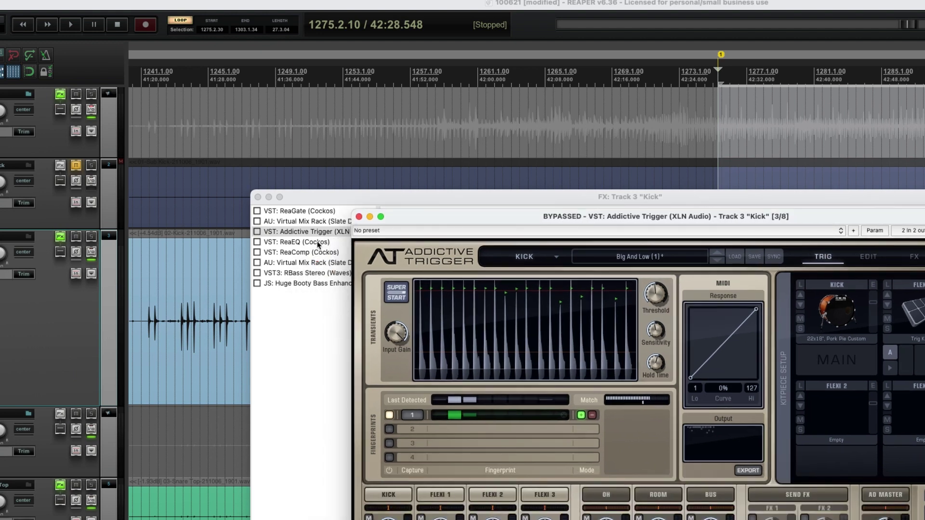
mouse_move(404, 222)
left_mouse_down()
mouse_move(414, 209)
mouse_move(404, 258)
mouse_move(394, 219)
left_mouse_up()
- Solo the Kick track and hide its FX chain window, keeping the Addictive Trigger window open
left_click(90, 237)
left_click(269, 198)
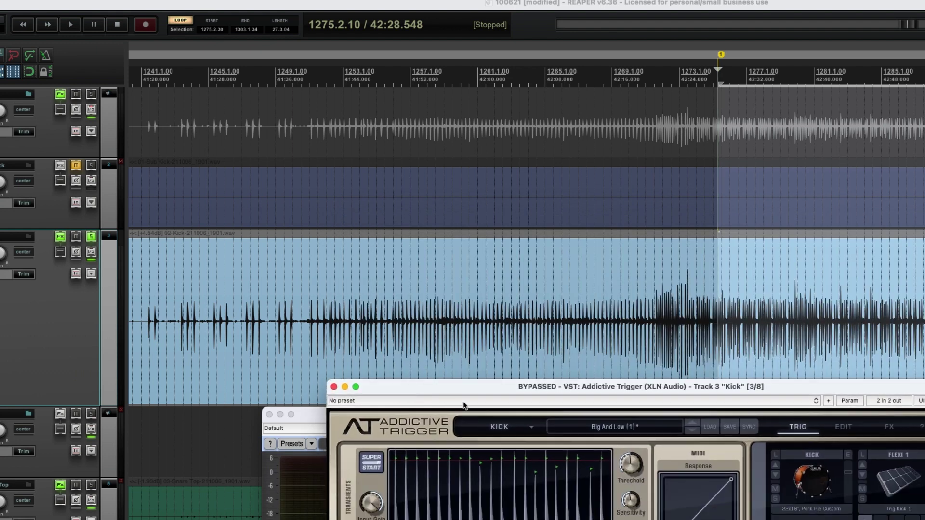
- Move the Addictive Trigger window up over the tracks and briefly play the soloed Kick with the plug-in bypassed
left_click_drag(456, 389, 463, 237)
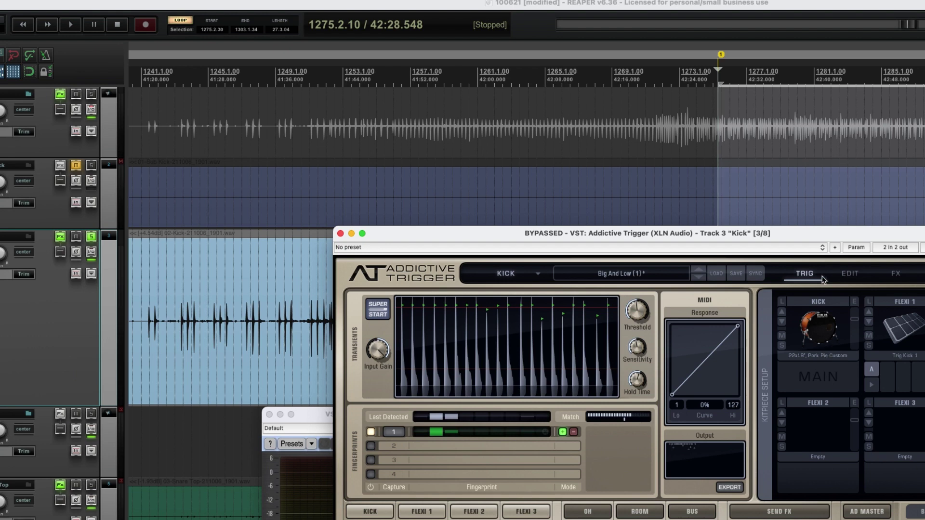
left_click_drag(816, 236, 833, 224)
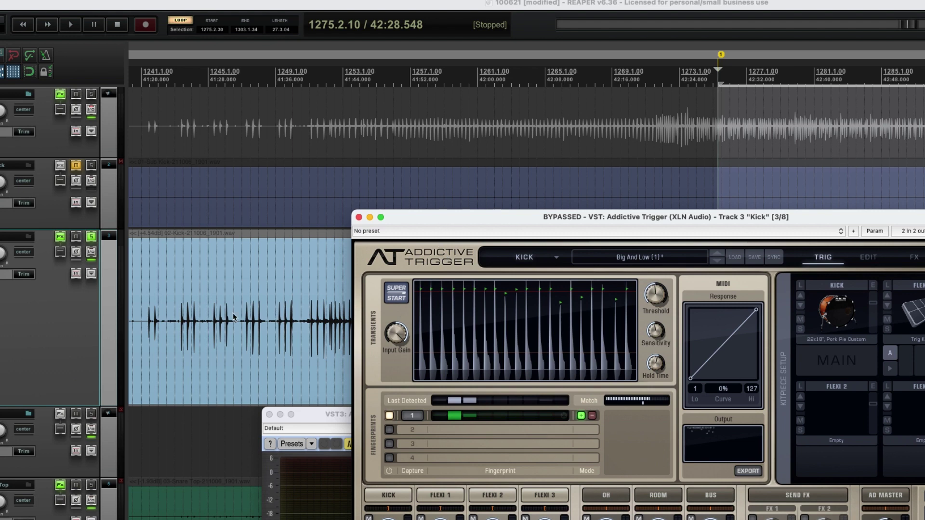
left_click(91, 237)
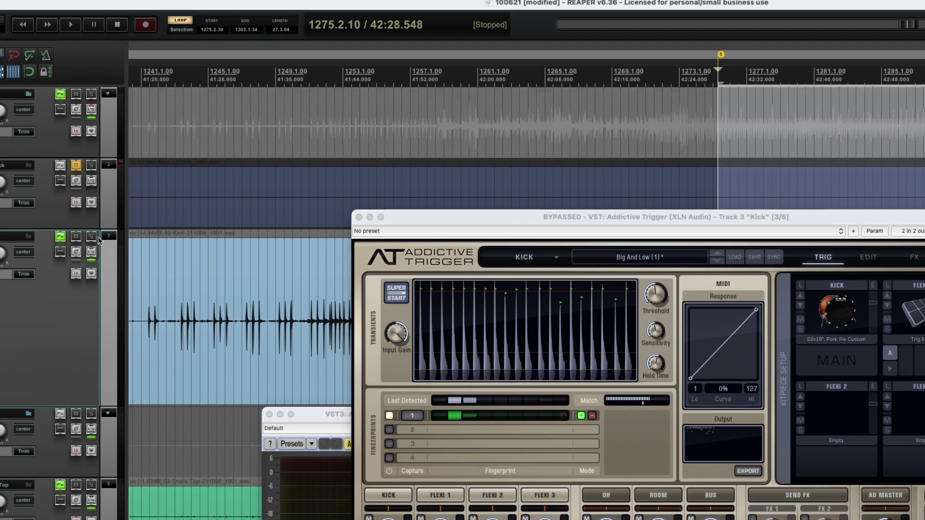
left_click(91, 238)
key("space")
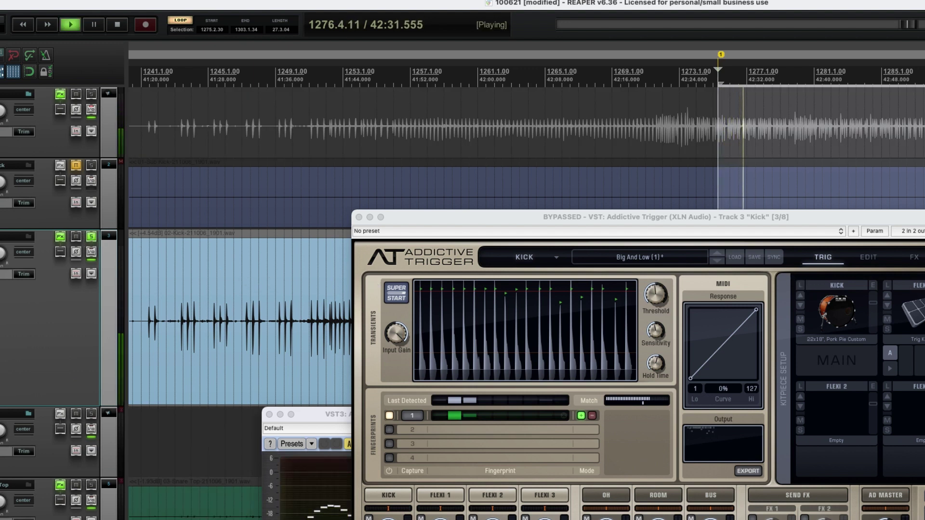
key("space")
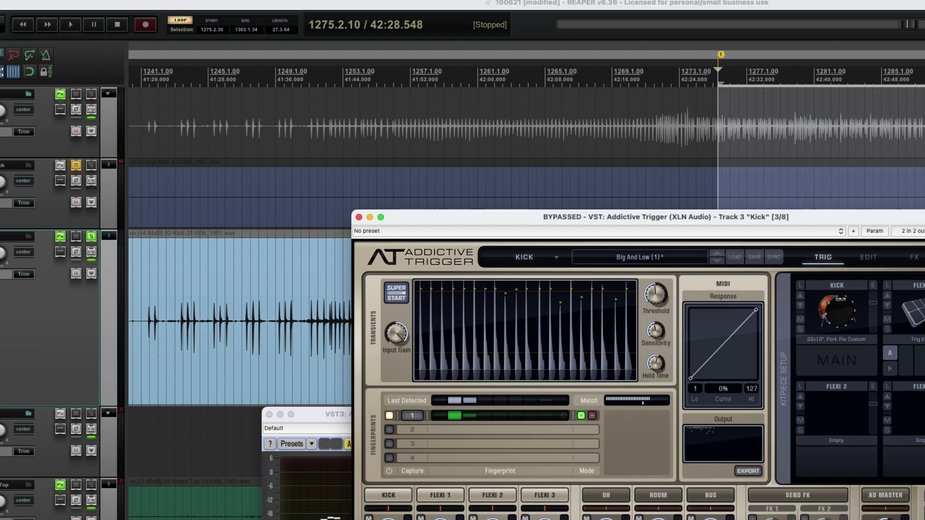
- Play the soloed Kick repeatedly from marker 1, comparing it with Addictive Trigger enabled, bypassed and enabled again
key("space")
left_click_drag(886, 220, 897, 220)
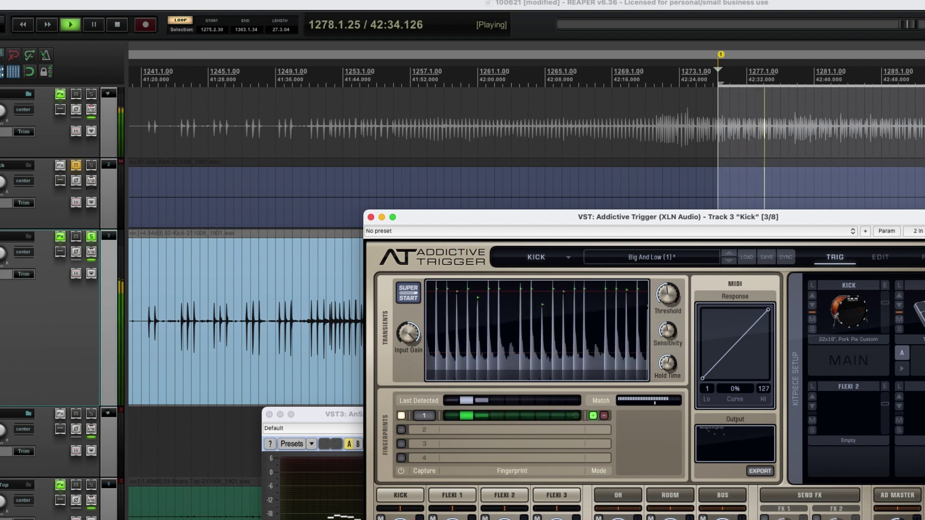
key("space")
left_click(924, 231)
key("space")
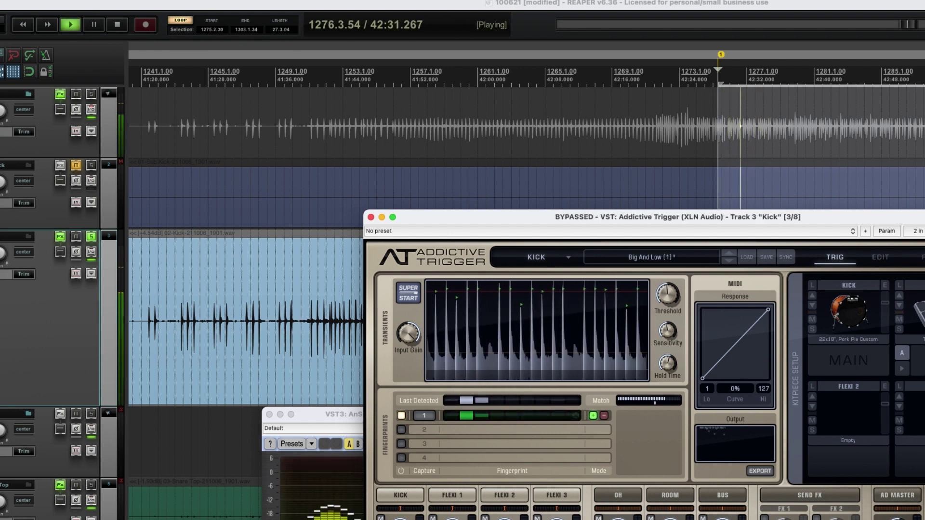
key("space")
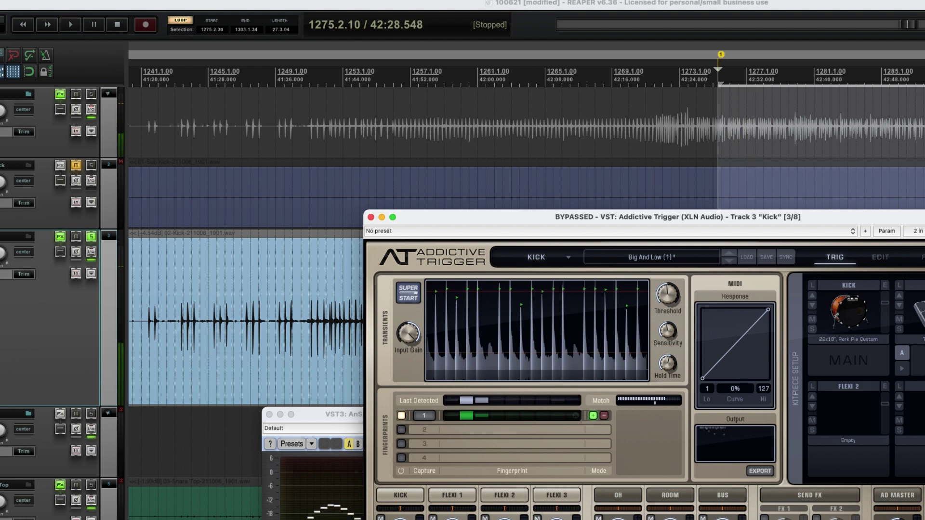
left_click(924, 231)
key("space")
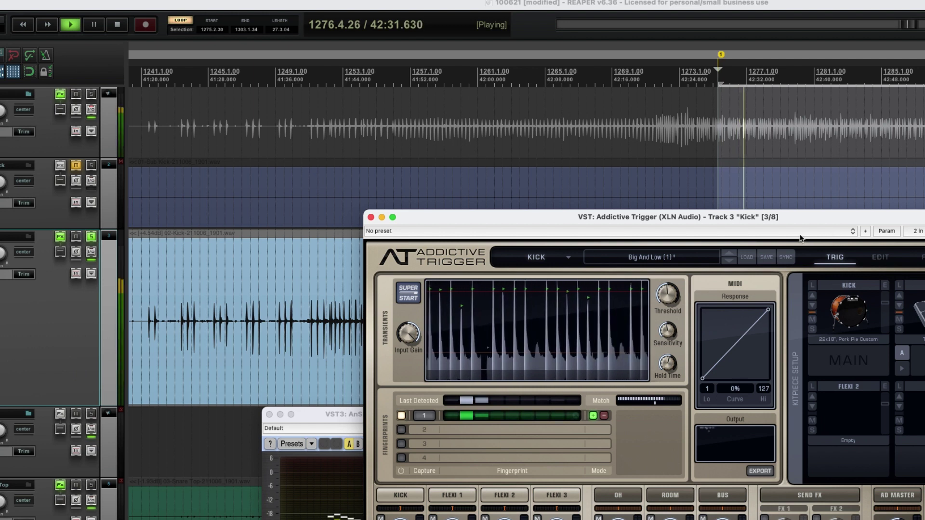
left_click_drag(784, 219, 792, 211)
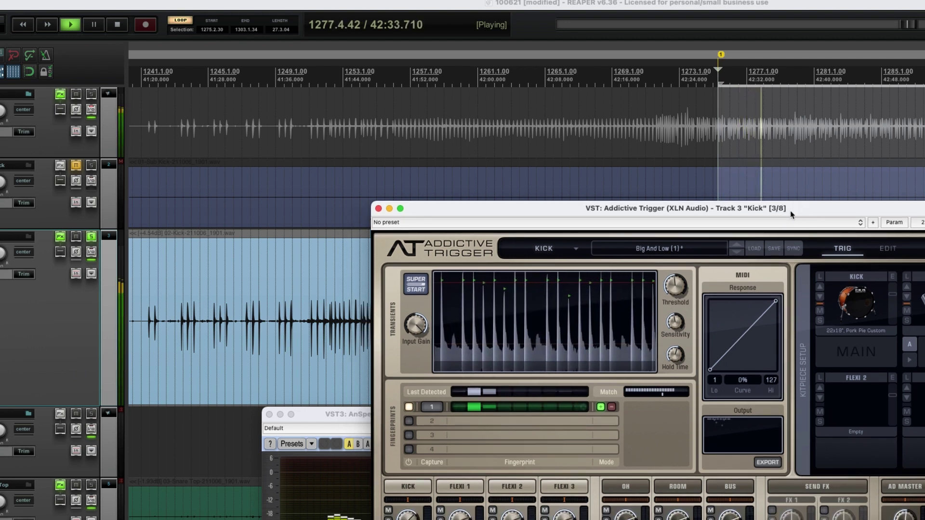
key("space")
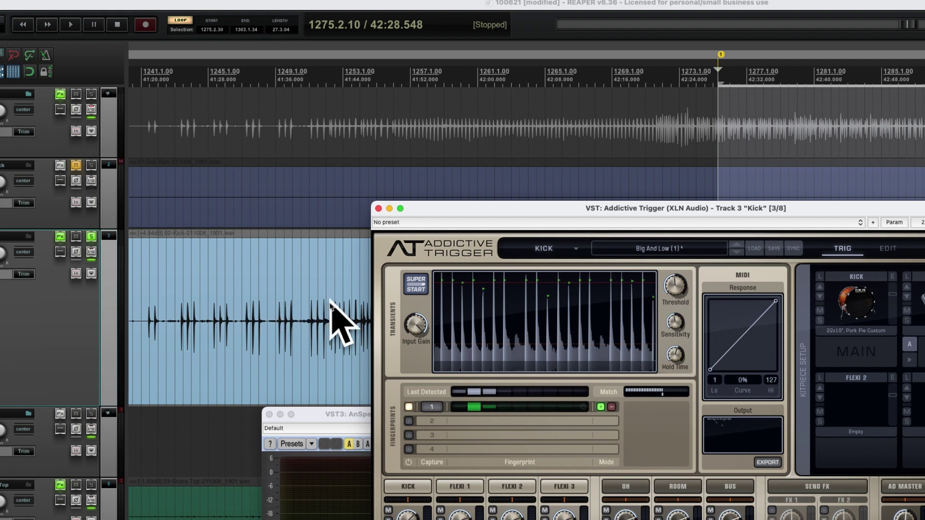
- Close the Addictive Trigger window and the Kick FX chain, and unsolo the Kick track
left_click_drag(605, 209, 599, 196)
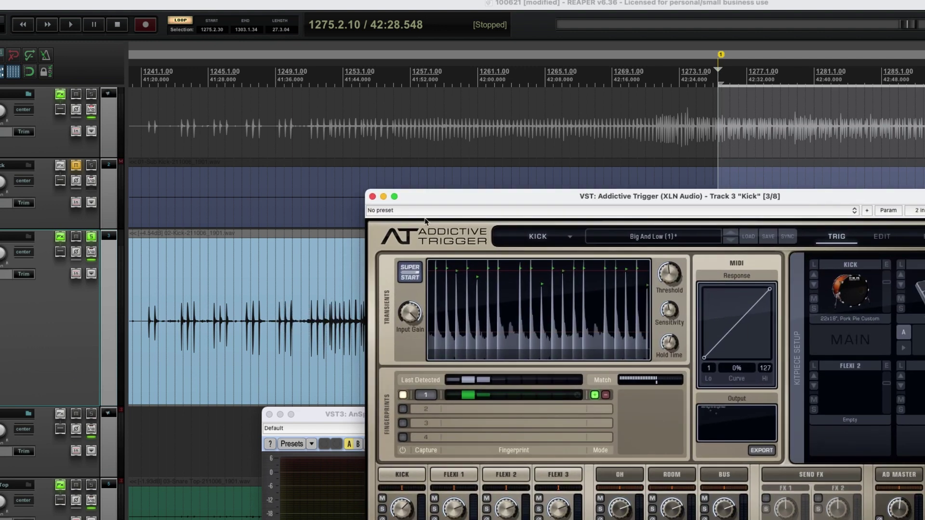
left_click(373, 197)
left_click(60, 237)
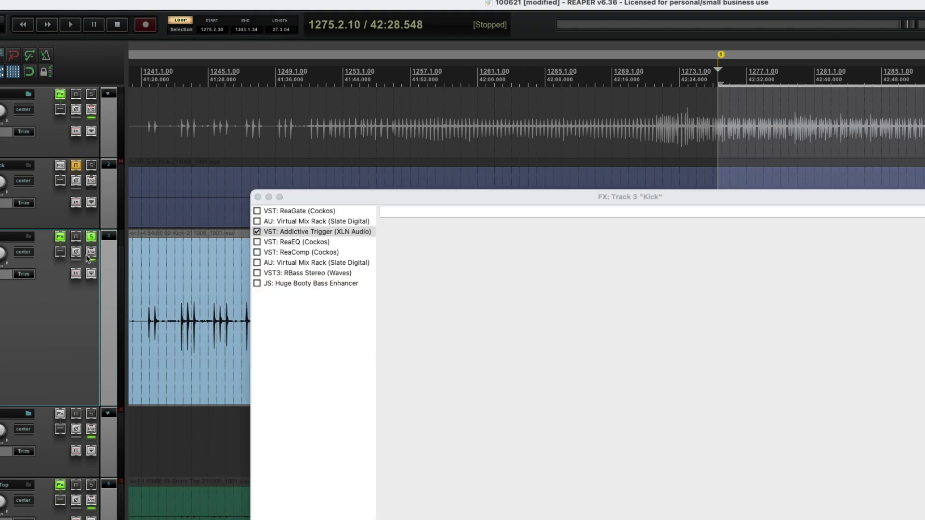
left_click(258, 197)
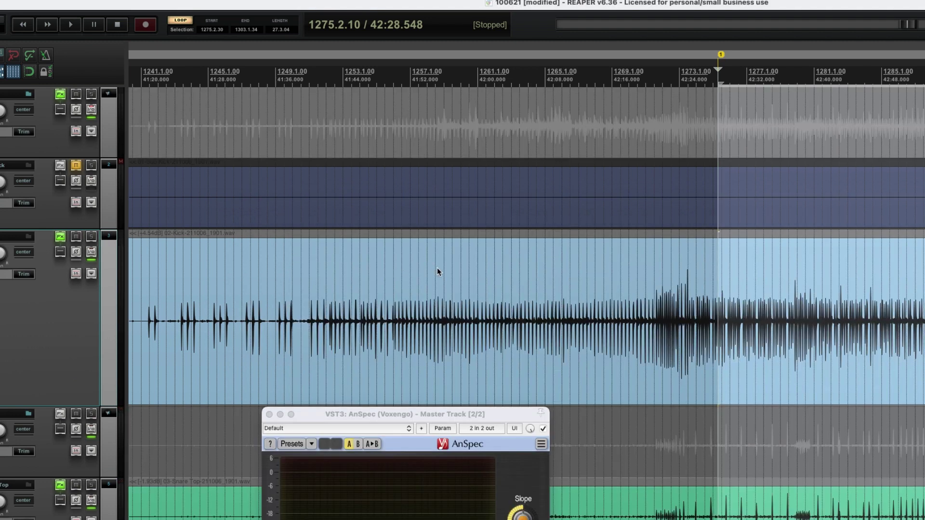
- Play the full mix, reopen Addictive Trigger from the Kick track, bypass it and move its whole window into view
key("space")
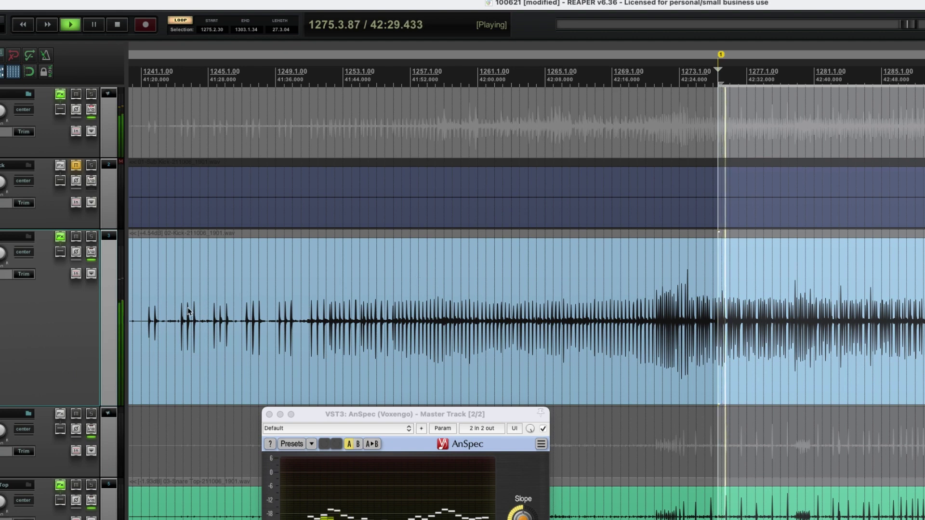
right_click(63, 238)
left_click(87, 287)
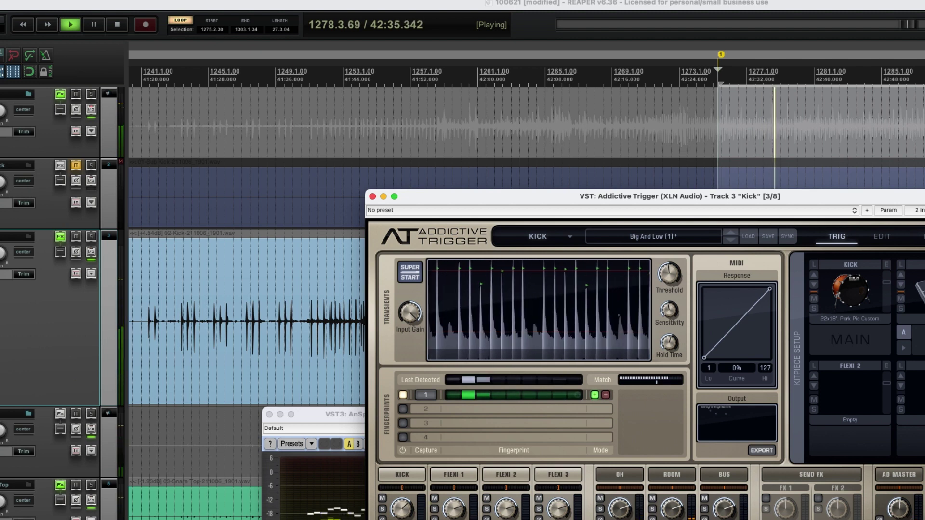
left_click(924, 210)
left_click_drag(924, 197, 908, 218)
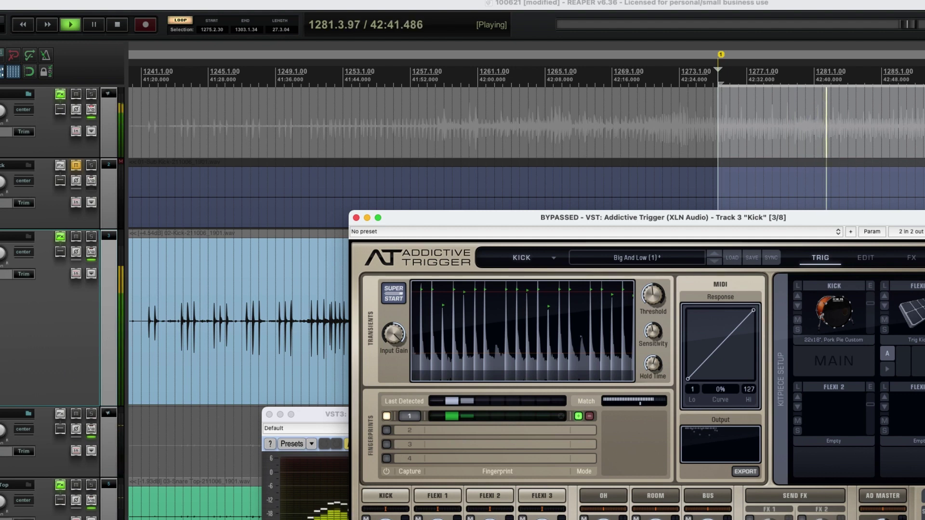
left_click_drag(908, 218, 718, 172)
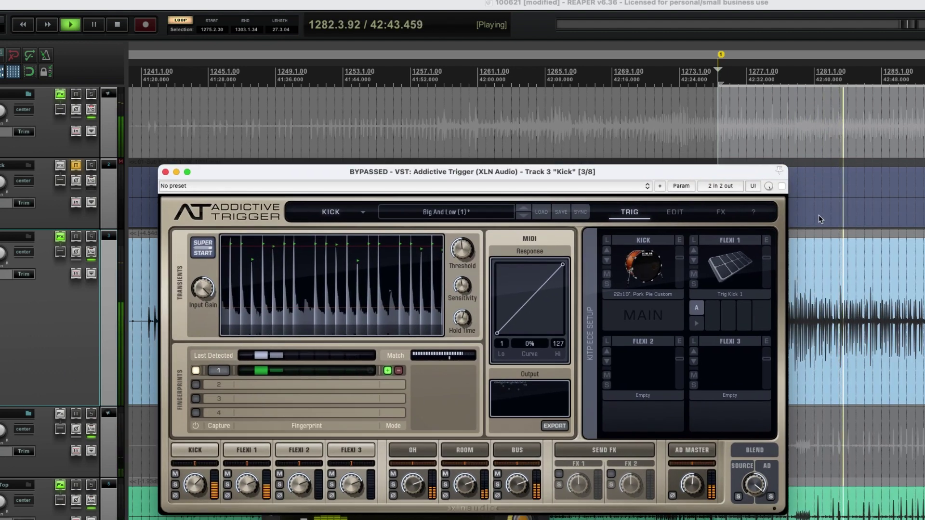
- Compare the full mix by switching Addictive Trigger on, off and on again during playback, then stop playback
left_click(782, 188)
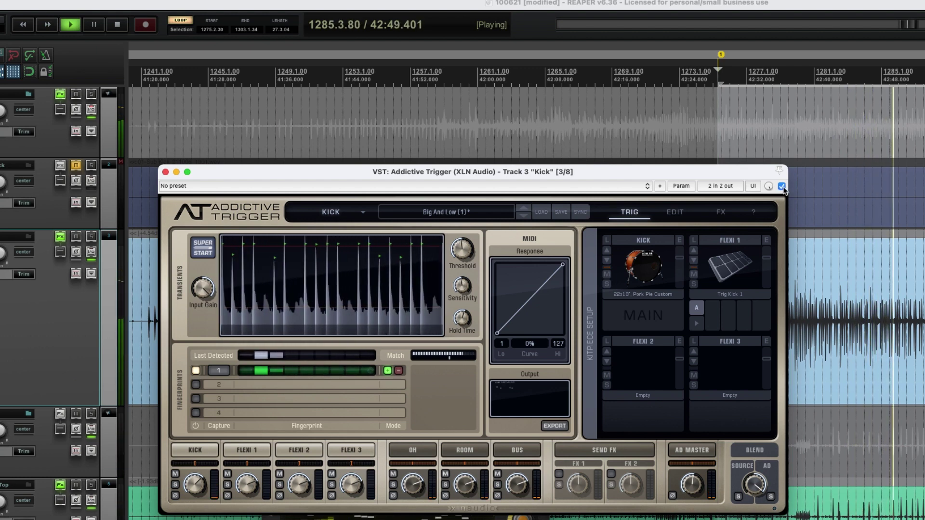
left_click(782, 187)
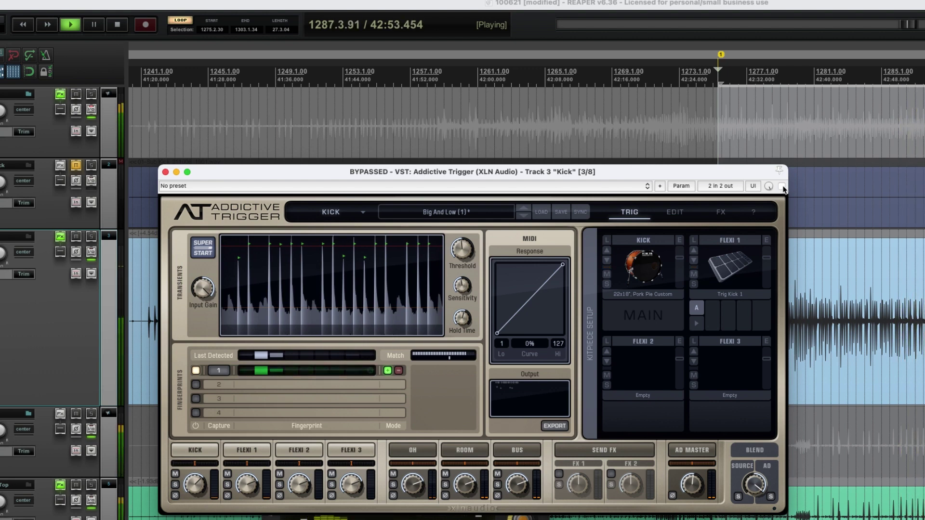
left_click(782, 187)
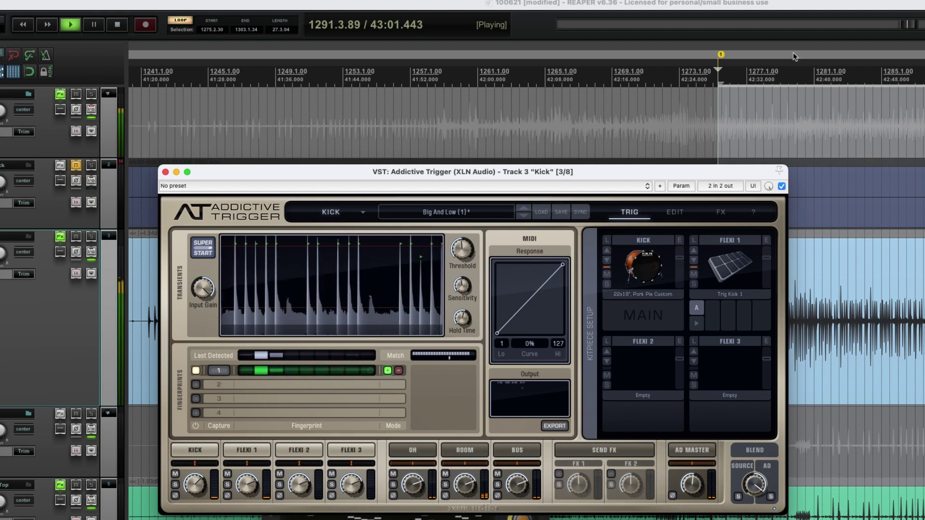
left_click(118, 26)
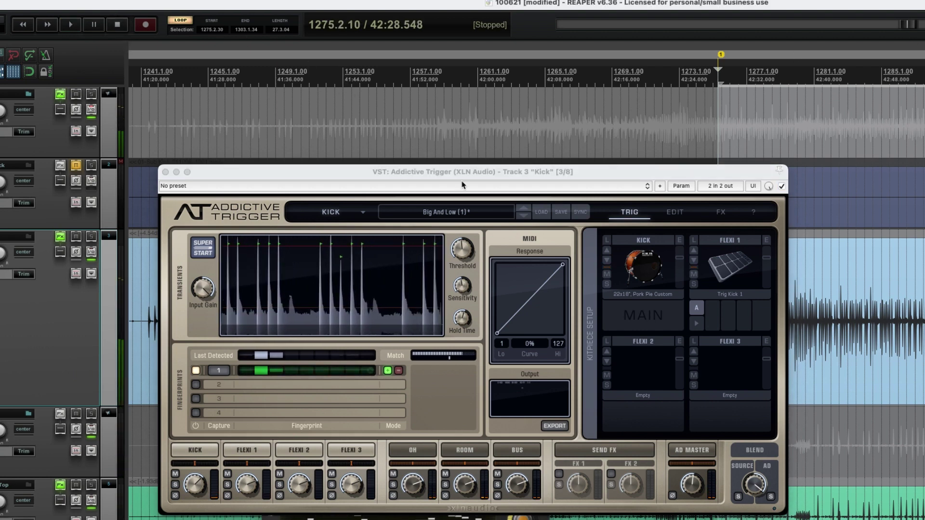
- Move the Addictive Trigger window aside to expose the start of the kick waveform, then close the window
left_click_drag(399, 173, 642, 176)
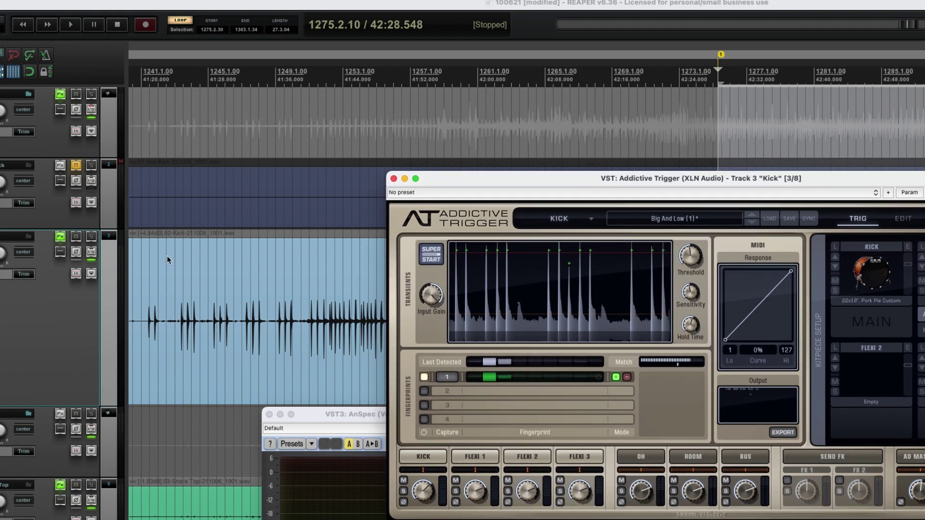
left_click_drag(560, 169, 570, 187)
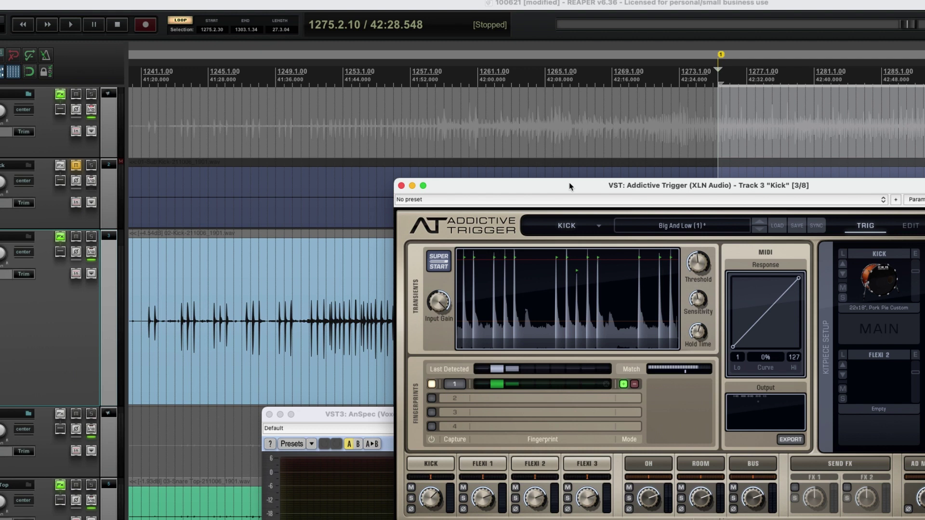
left_click_drag(570, 186, 553, 174)
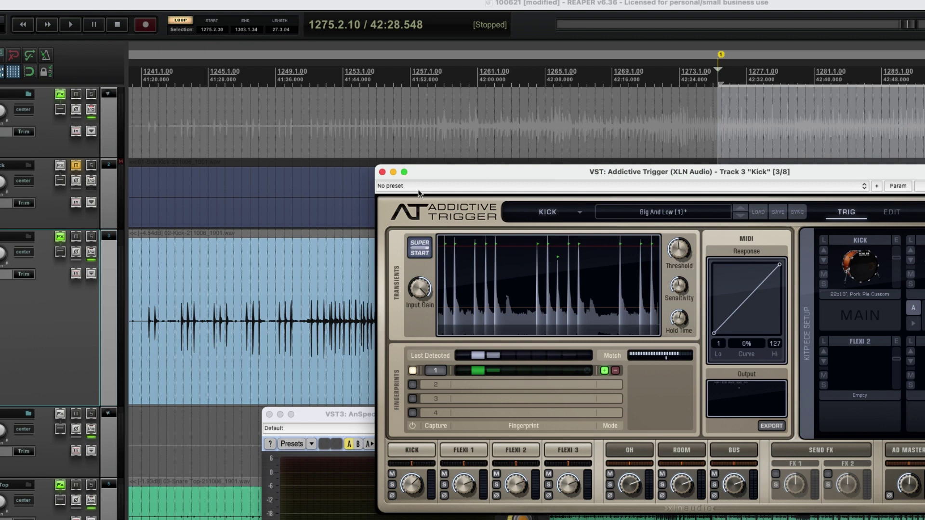
left_click_drag(480, 178, 482, 176)
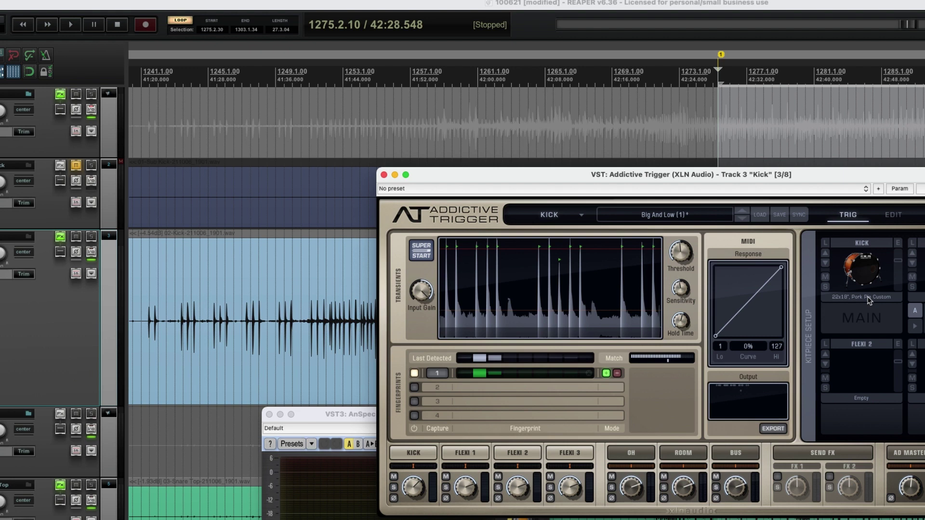
left_click(383, 175)
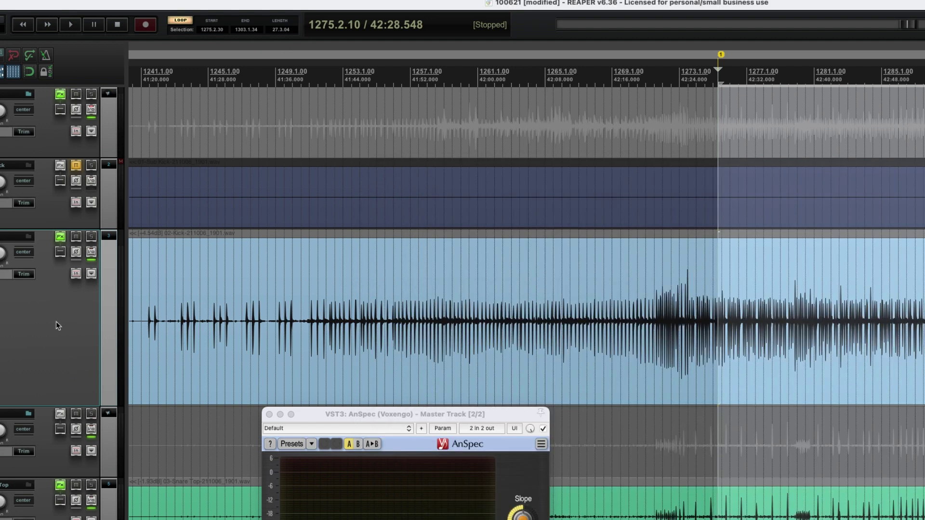
- Open the Kick FX chain, bypass Addictive Trigger, show the ReaGate settings and move the window clear of the earlier kick hits
right_click(60, 237)
key("Escape")
left_click(61, 238)
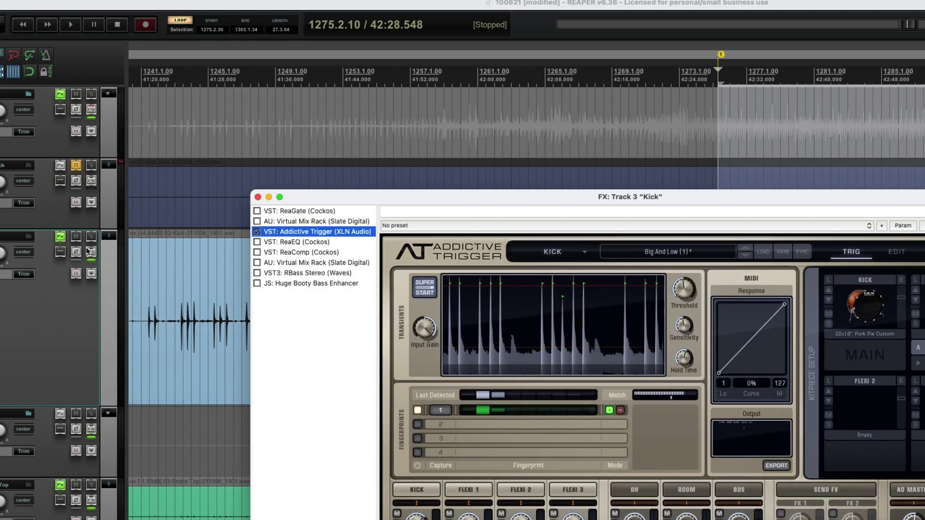
left_click_drag(396, 209, 434, 198)
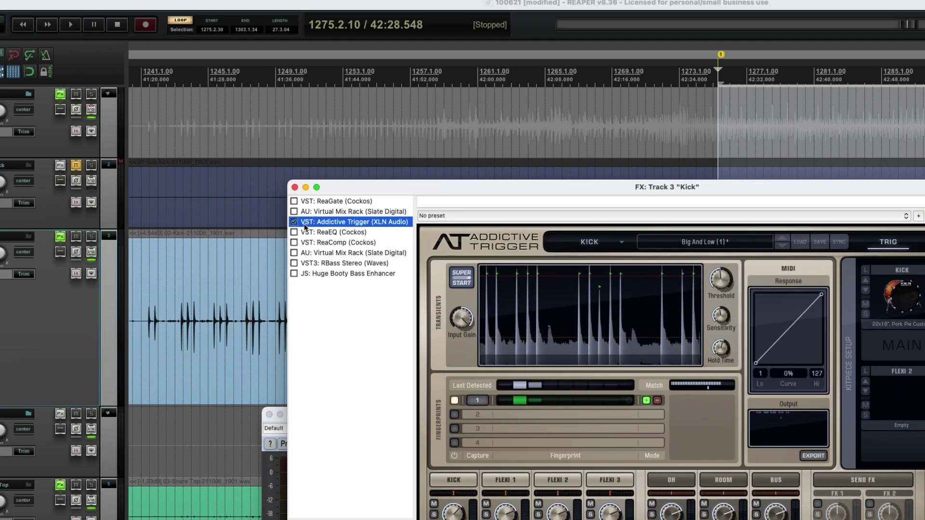
left_click(328, 201)
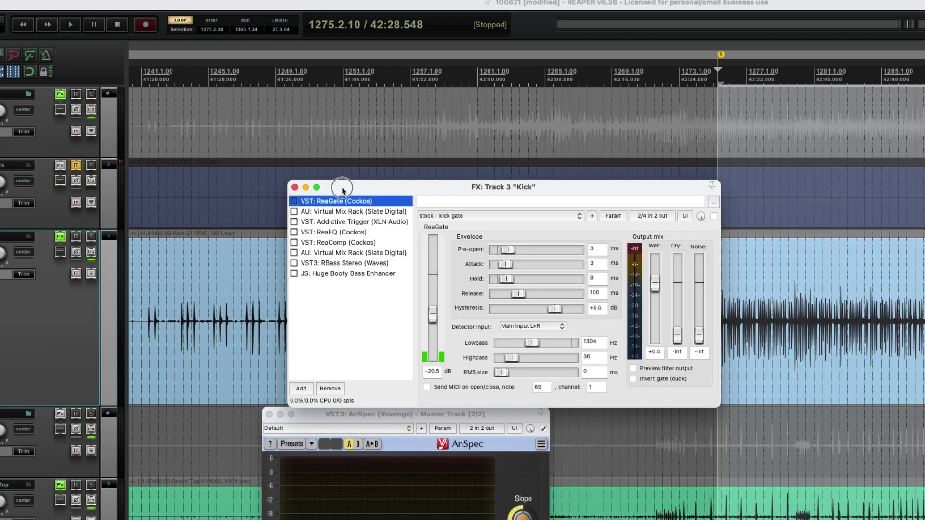
left_click_drag(342, 188, 607, 187)
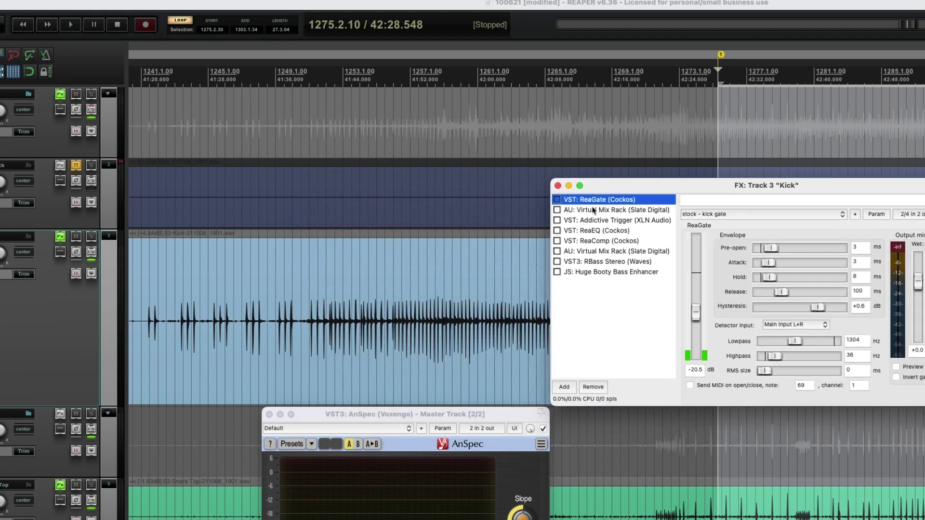
- Float the first Virtual Mix Rack from the Kick chain, review its Gate:Drums module, and close its window
double_click(596, 211)
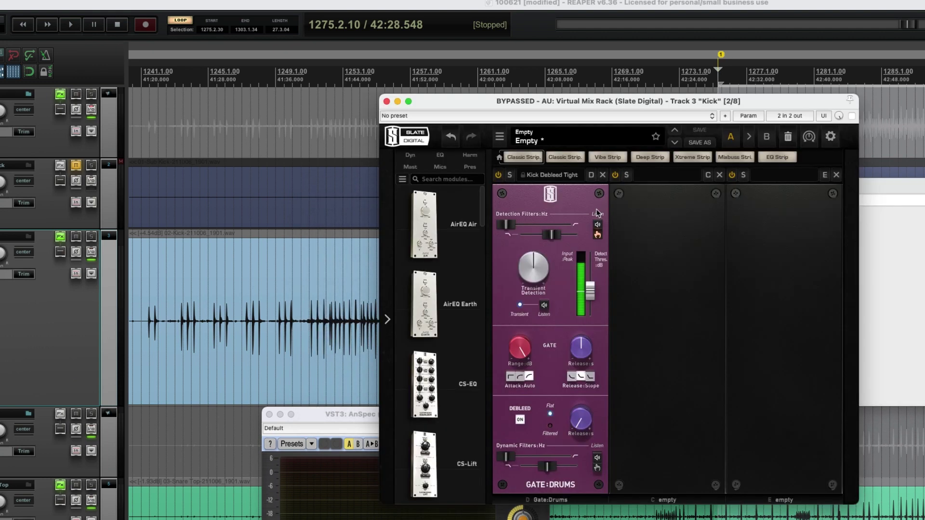
left_click_drag(574, 101, 323, 93)
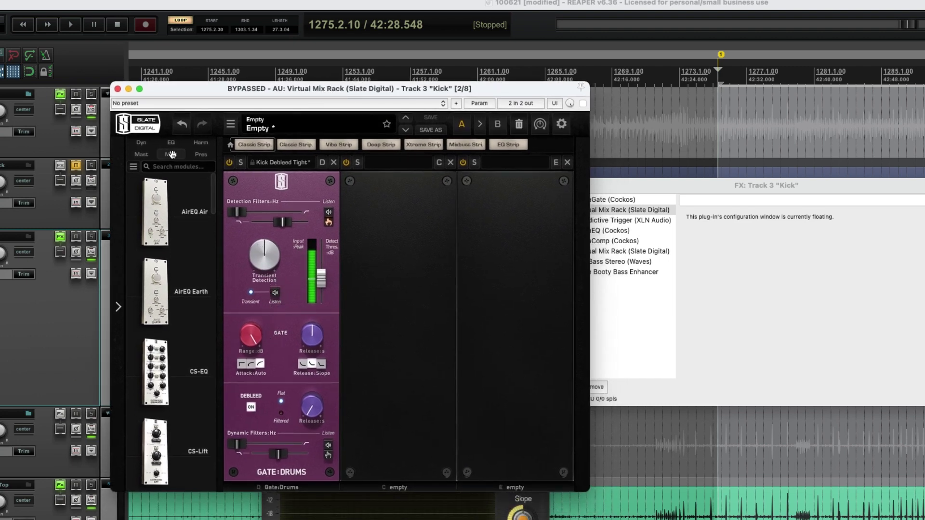
left_click(117, 89)
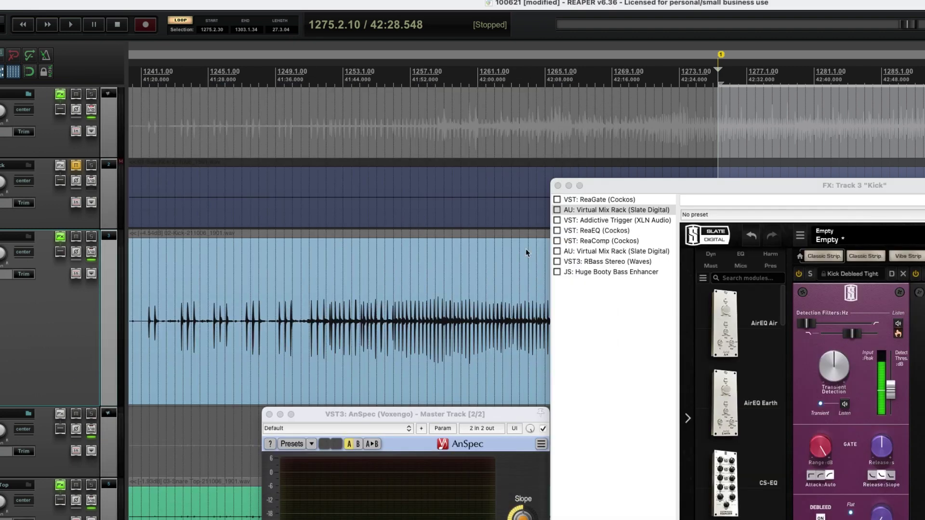
- Float the Kick's ReaGate and arrange its window and the FX chain to expose the early kick hits
double_click(587, 200)
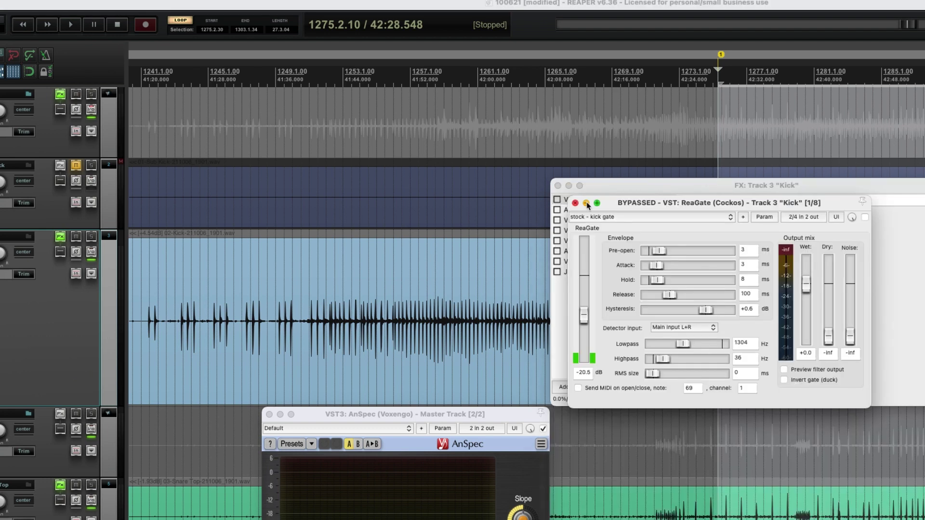
left_click_drag(629, 207, 342, 174)
left_click_drag(625, 188, 723, 223)
left_click_drag(511, 173, 515, 207)
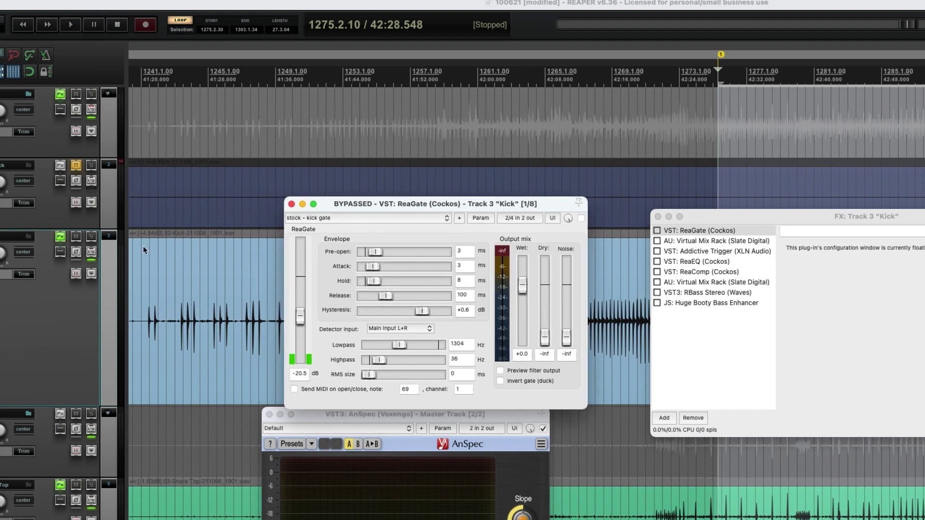
- Solo the Kick track, start playback and enable ReaGate to hear it working
left_click(92, 237)
key("space")
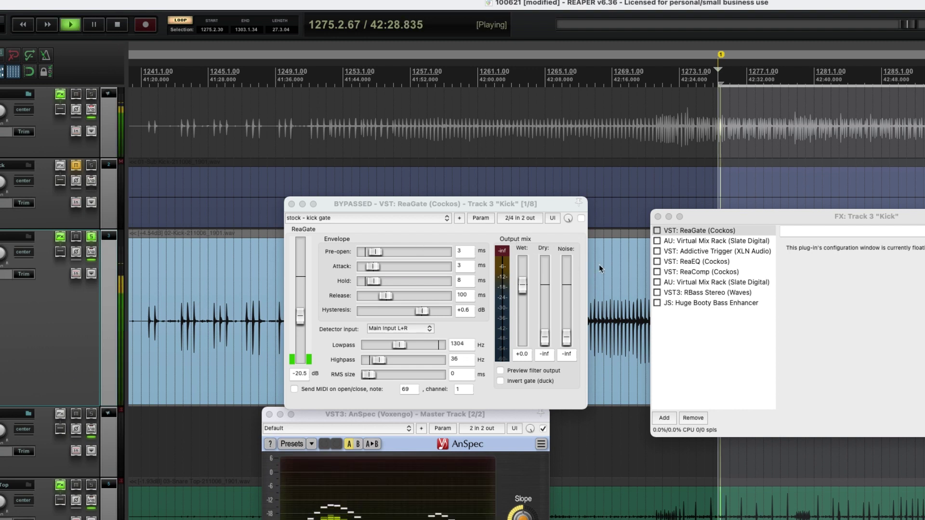
left_click(581, 218)
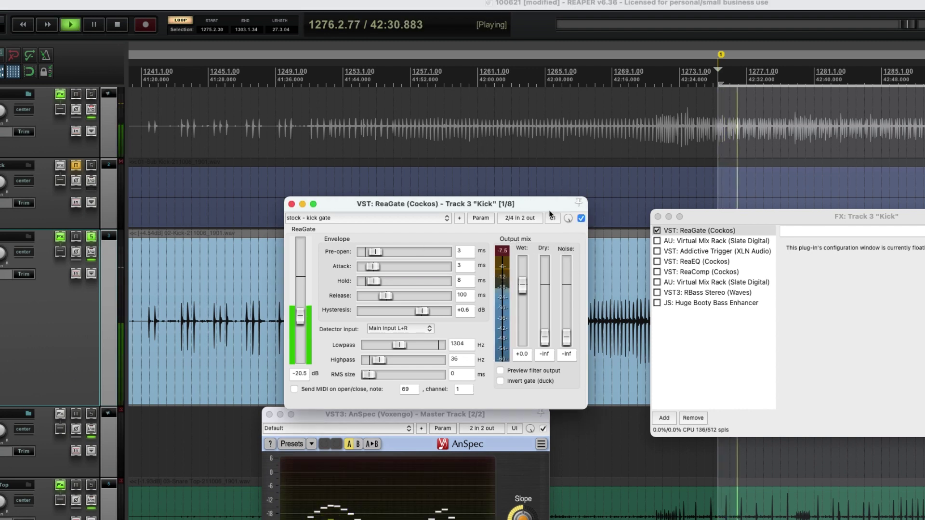
- Set ReaGate's release to 181 ms while listening, then stop playback and bypass the gate
left_click_drag(547, 203, 552, 189)
left_click_drag(391, 293, 398, 295)
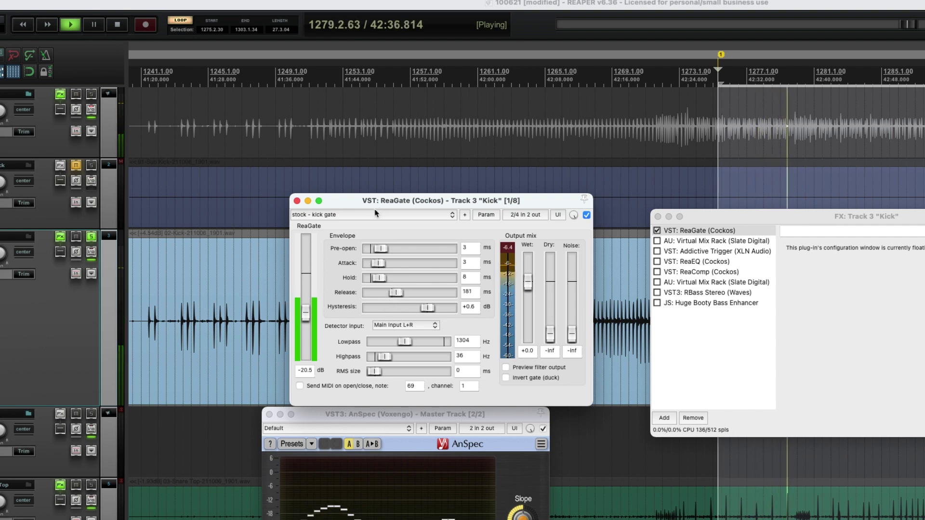
key("space")
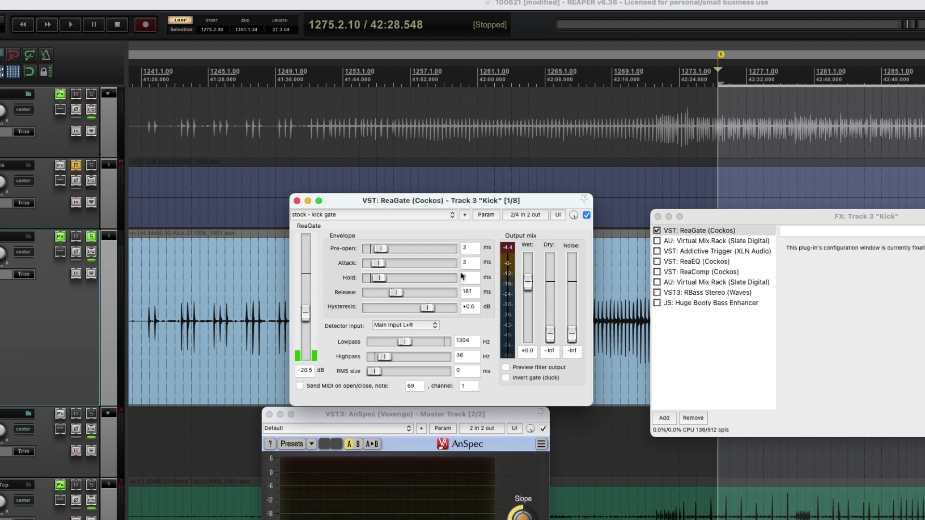
left_click_drag(410, 203, 386, 178)
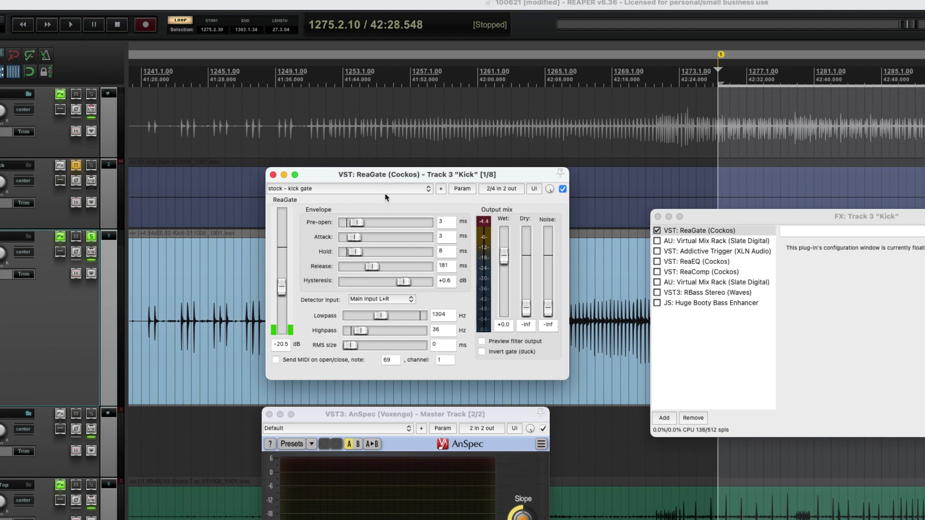
left_click(563, 189)
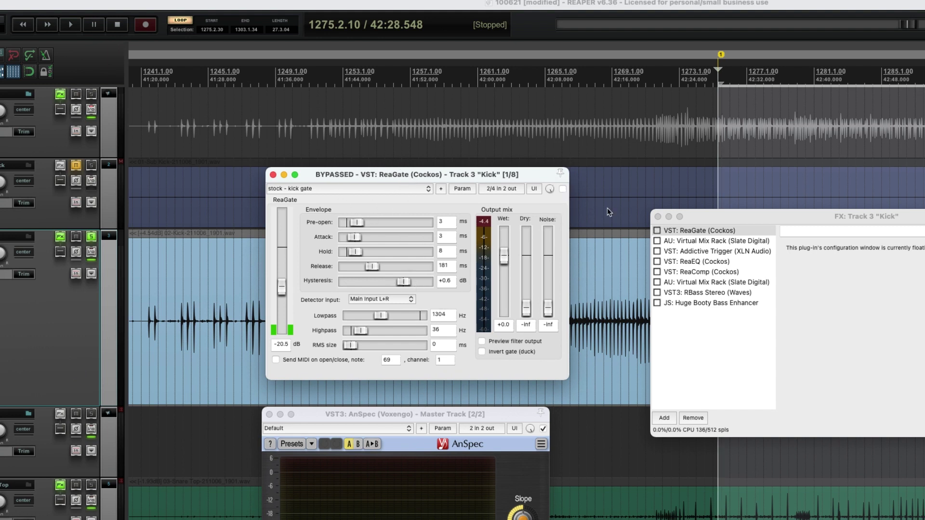
- Compare the soloed kick with the first Virtual Mix Rack's Gate:Drums switched on and off twice during playback, then stop and close its window
left_click(693, 242)
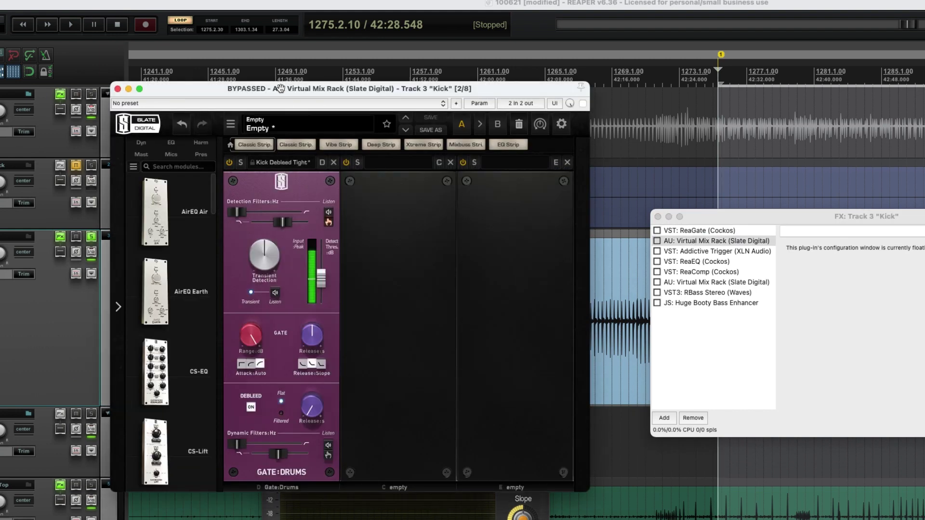
left_click_drag(281, 88, 395, 110)
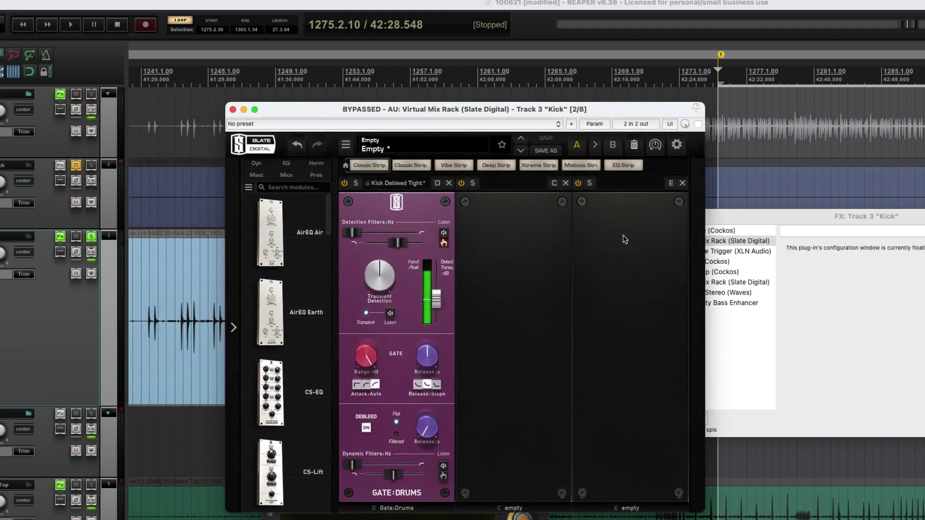
key("space")
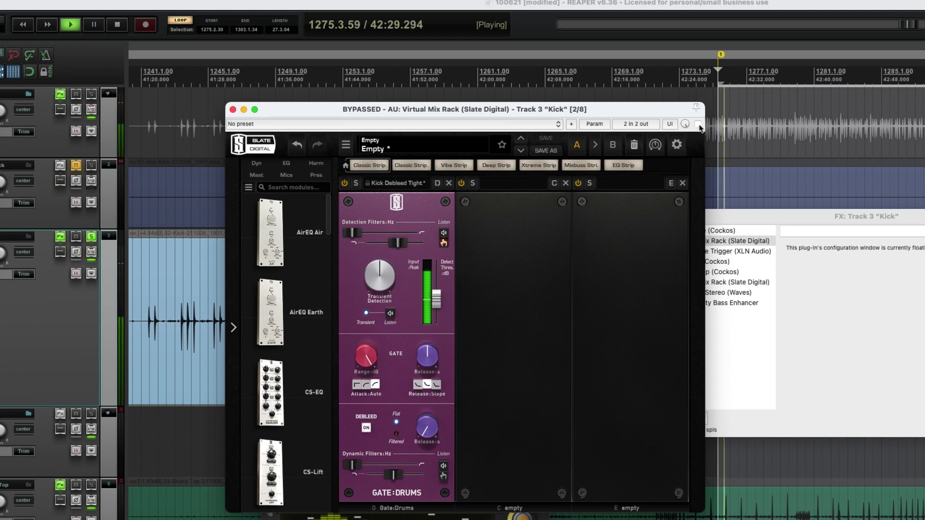
left_click(698, 125)
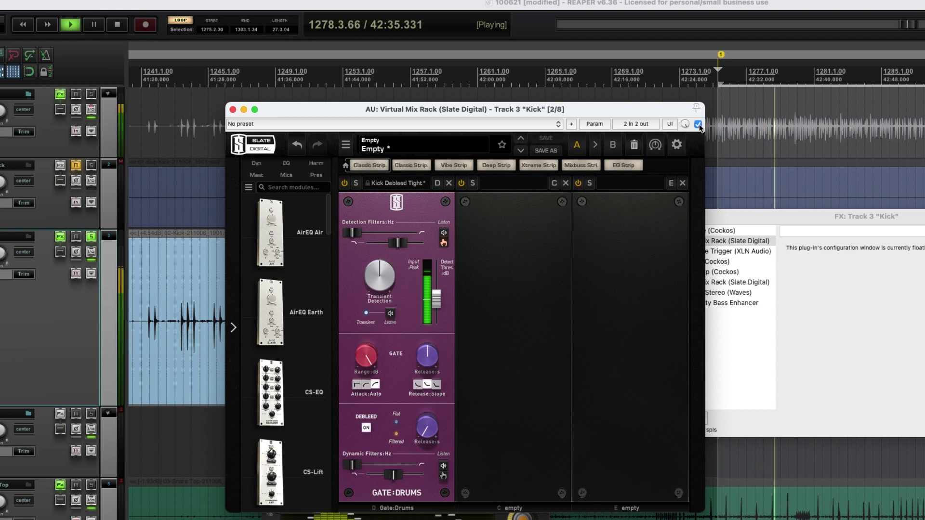
left_click(698, 125)
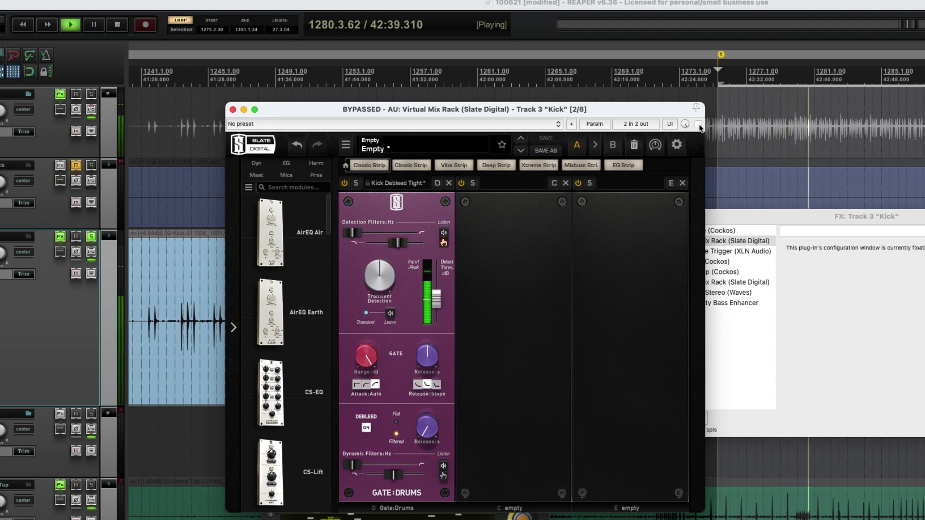
left_click(699, 125)
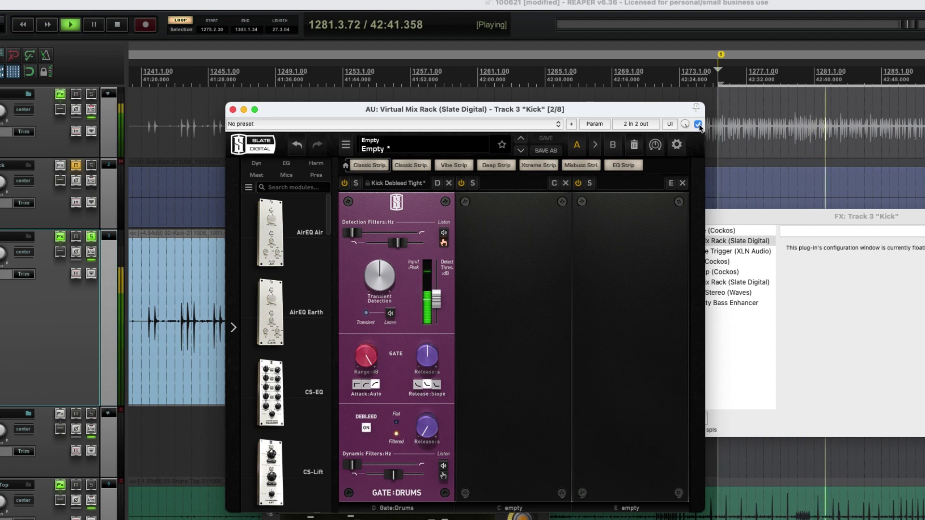
left_click(698, 125)
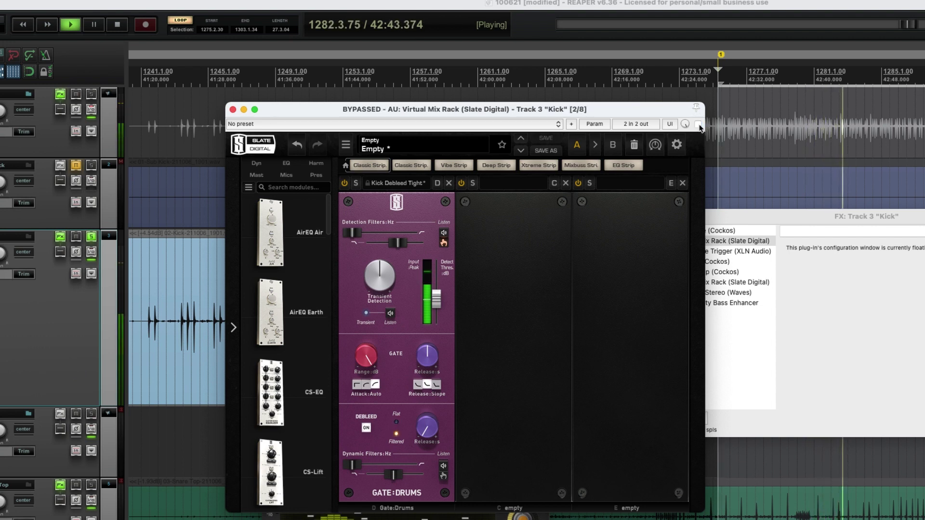
key("space")
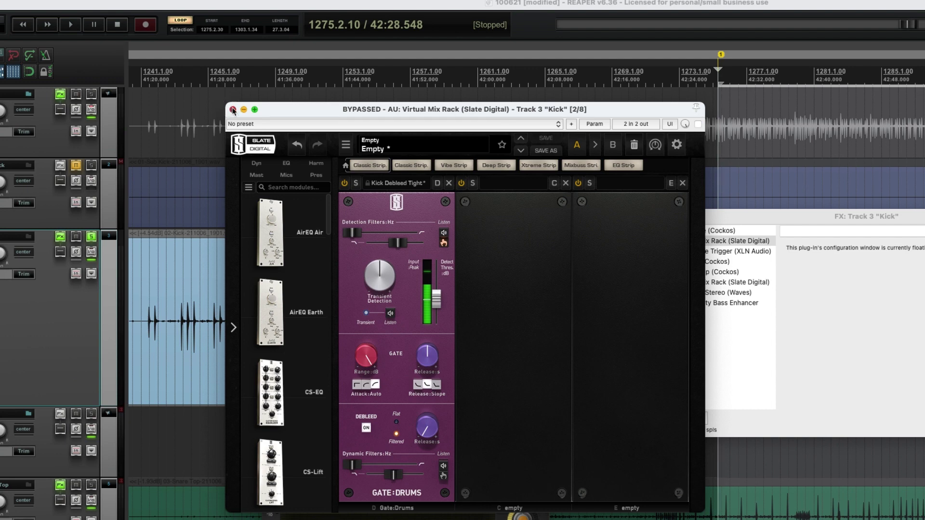
left_click(233, 110)
- Add a Cockos ReaEQ to the Kick FX chain and move it to the first slot, ahead of ReaGate
left_click_drag(701, 220, 588, 214)
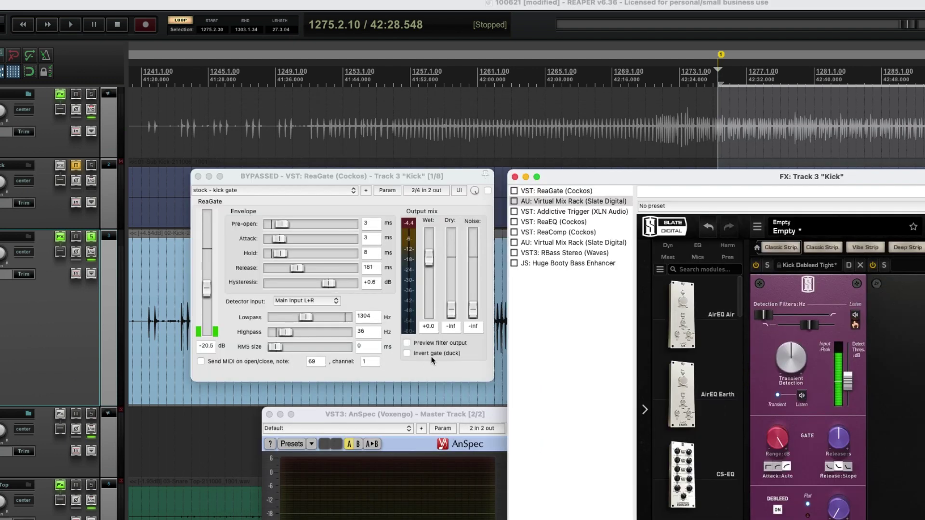
left_click(557, 375)
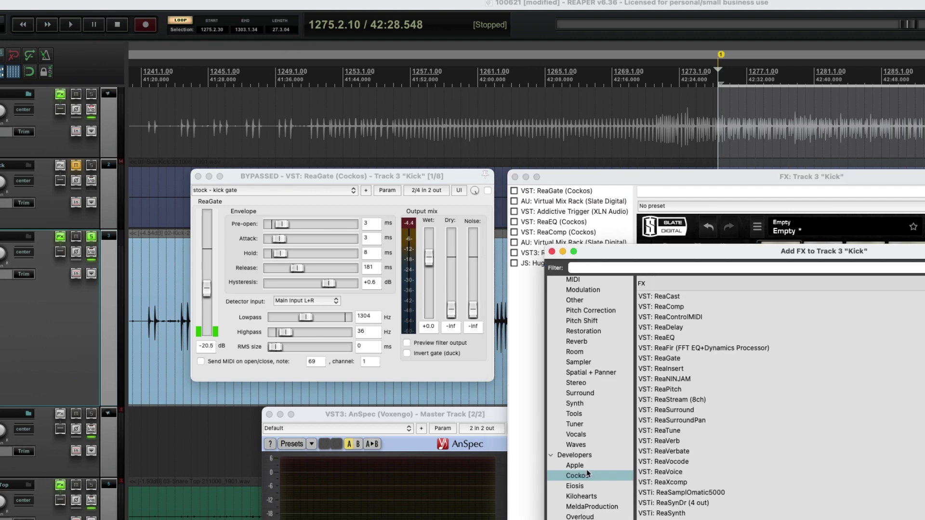
double_click(668, 339)
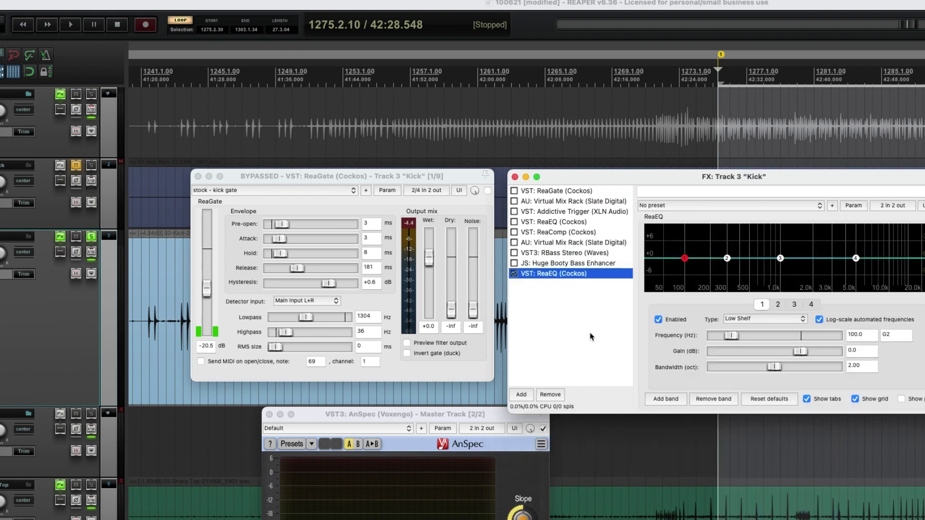
left_click_drag(536, 274, 418, 163)
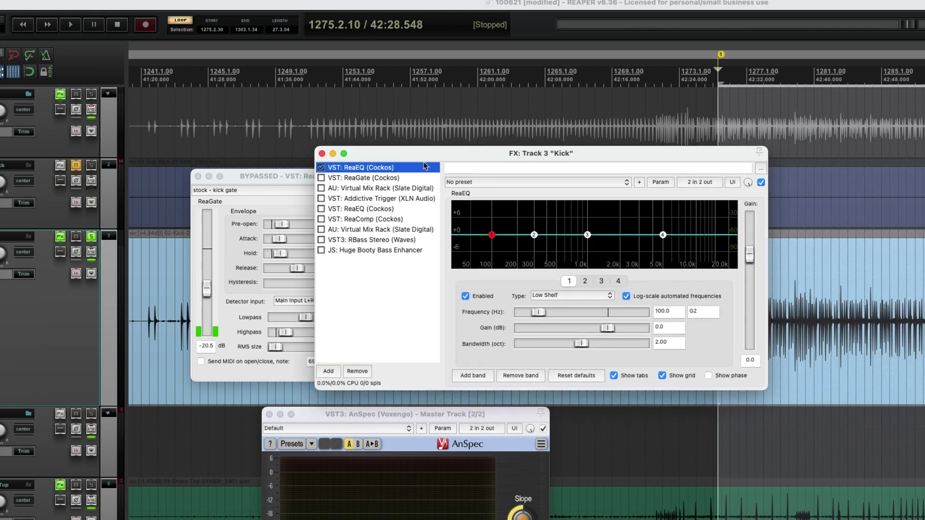
left_click_drag(494, 152, 463, 145)
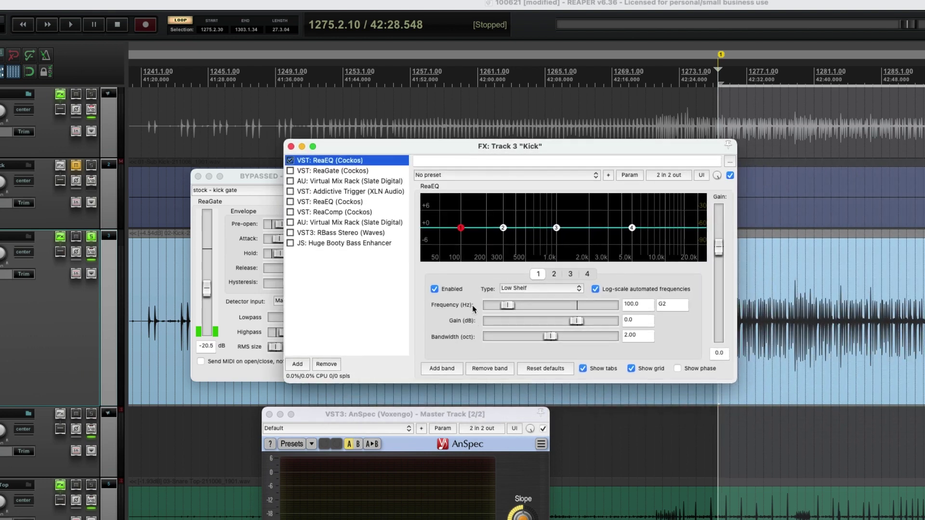
- Change band 1 of the new ReaEQ to a High Pass filter at 38.6 Hz
left_click(555, 291)
left_click(470, 271)
left_click(520, 289)
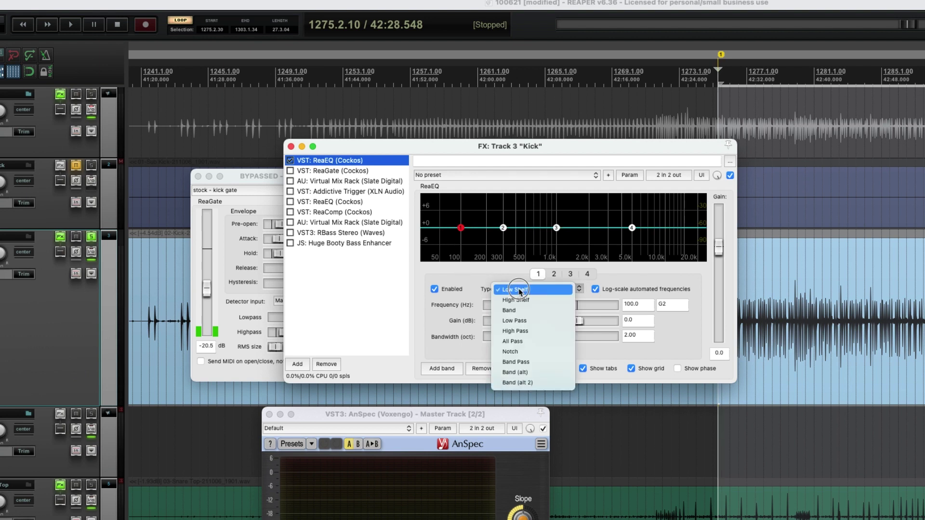
left_click(536, 336)
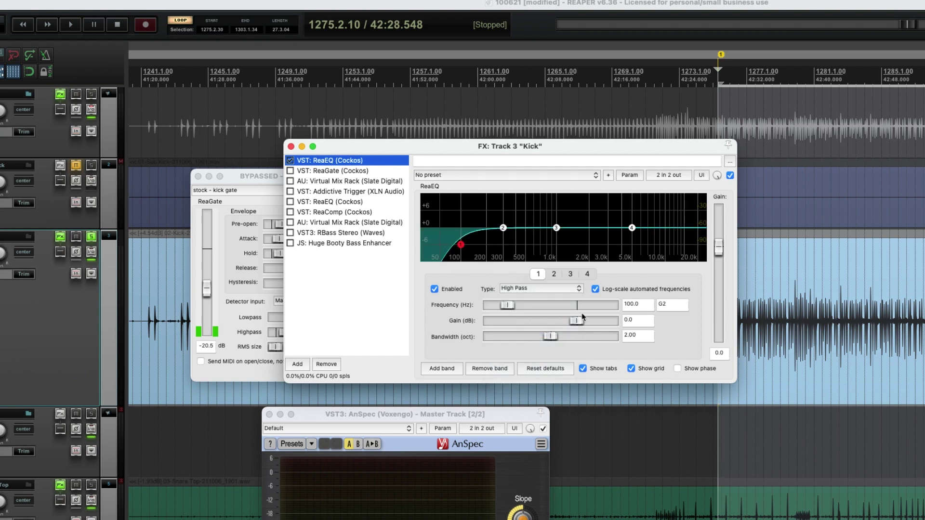
left_click_drag(508, 306, 499, 310)
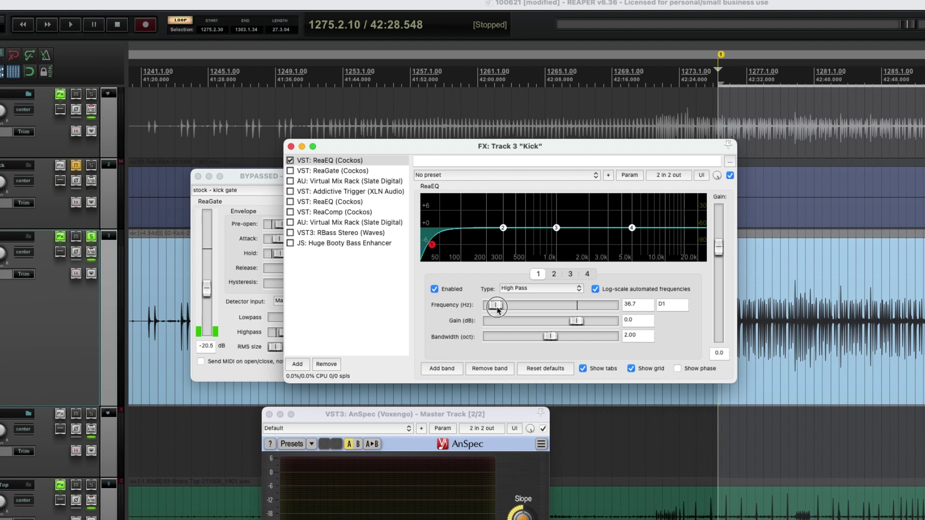
left_click_drag(497, 308, 499, 310)
- Boost band 2 of the new ReaEQ by 2.7 dB at 60.9 Hz
left_click_drag(528, 152, 564, 177)
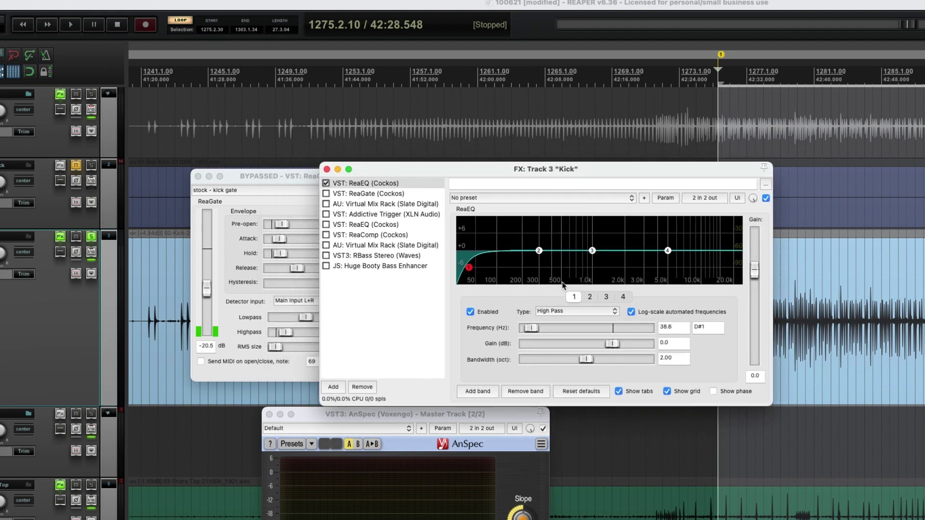
left_click(533, 251)
left_click_drag(533, 251, 506, 247)
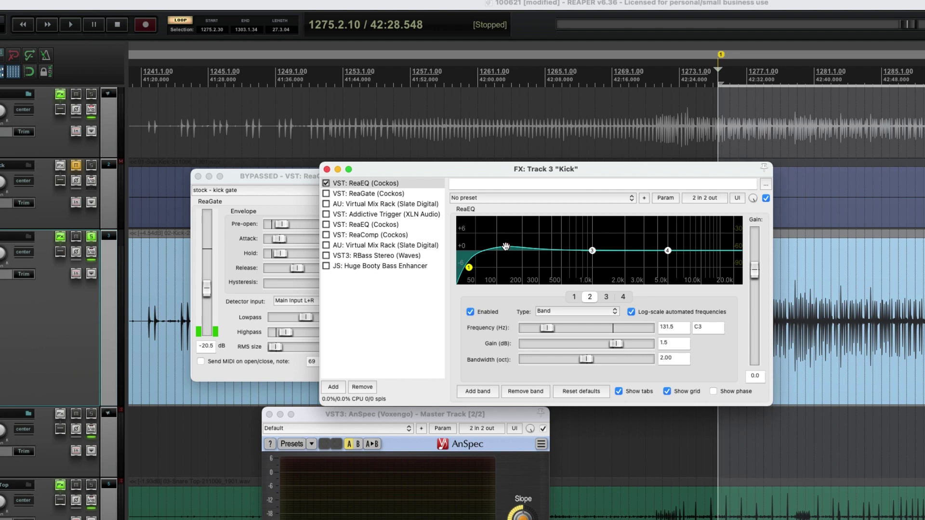
mouse_move(507, 247)
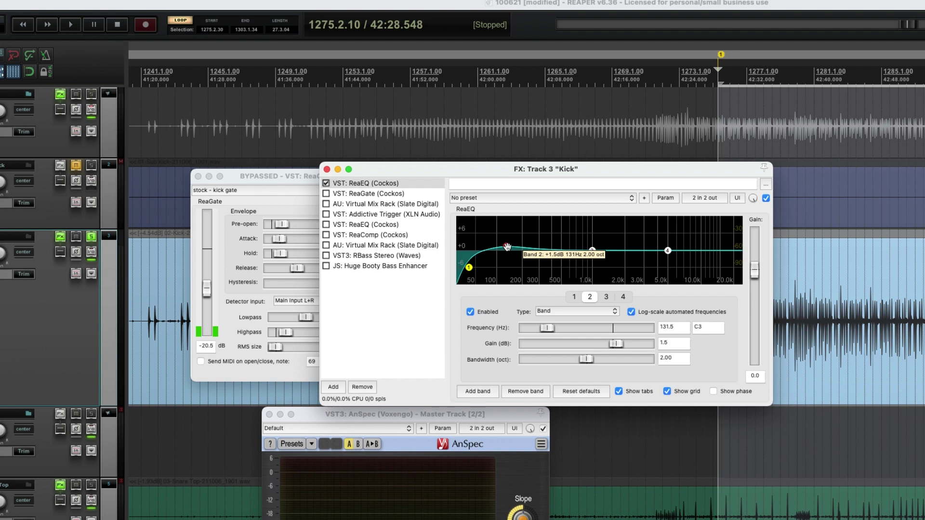
left_click_drag(507, 248, 482, 244)
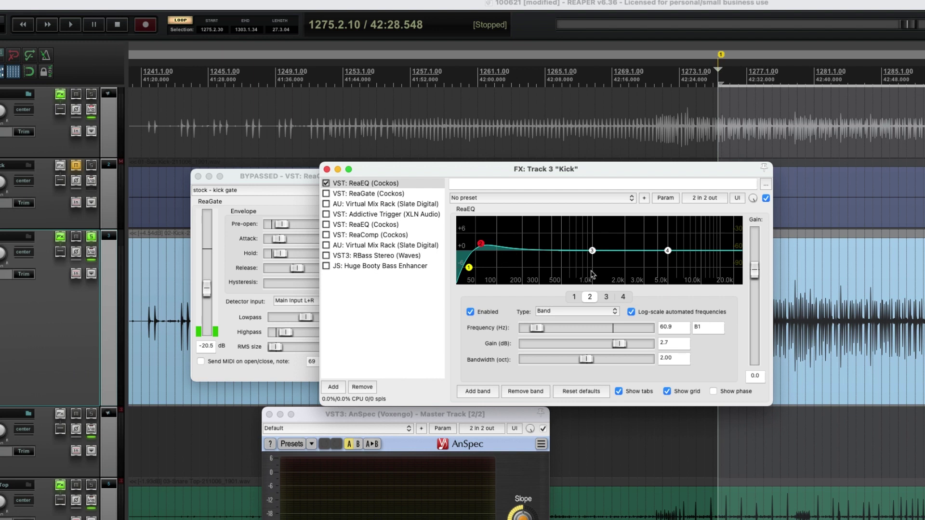
- Make a narrow 5.5 dB cut with band 3 of the new ReaEQ at 142.2 Hz, with a 0.16-octave bandwidth
left_click_drag(593, 250, 513, 263)
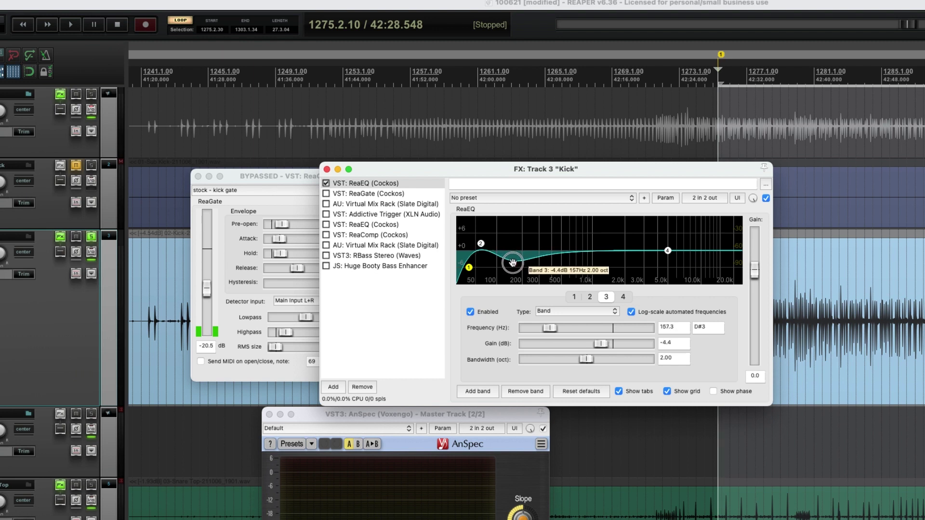
left_click_drag(585, 362, 529, 367)
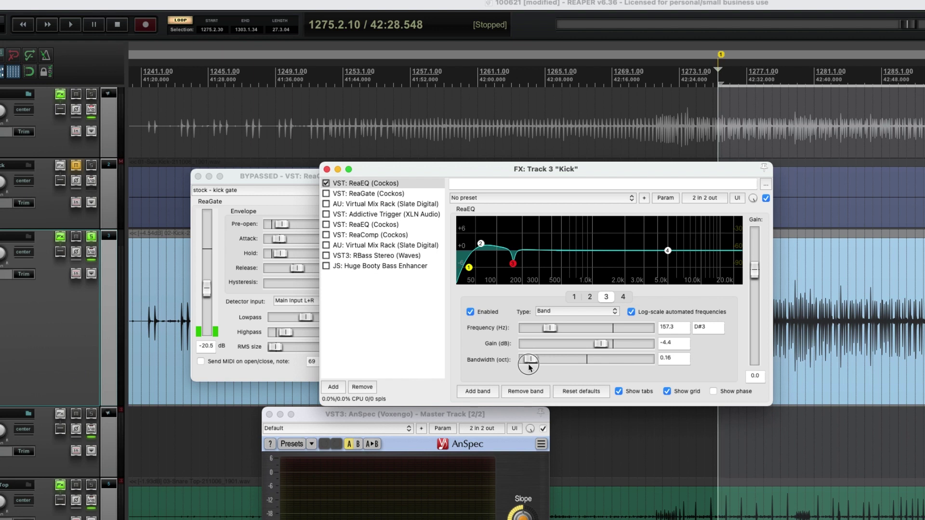
left_click_drag(514, 265, 510, 268)
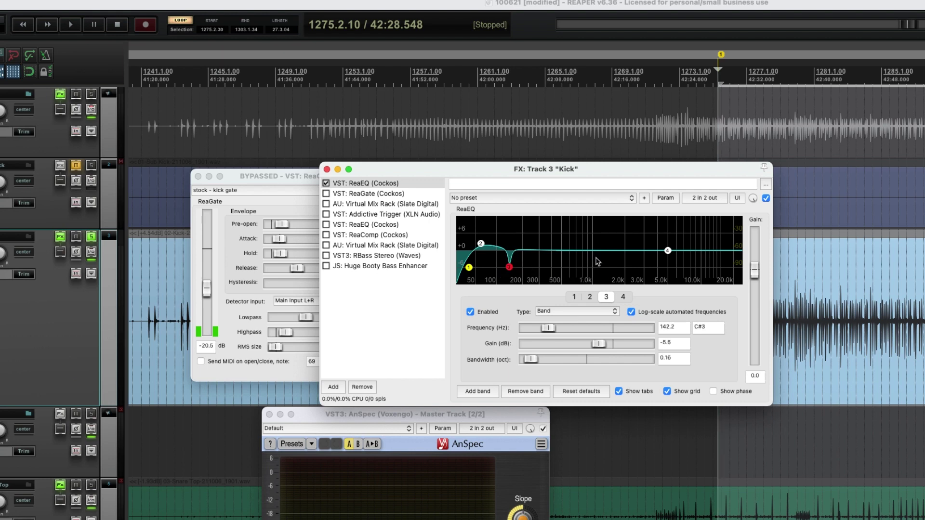
- Play the soloed kick with the new ReaEQ bypassed, then switch the EQ back on during playback to compare
left_click_drag(568, 175, 472, 200)
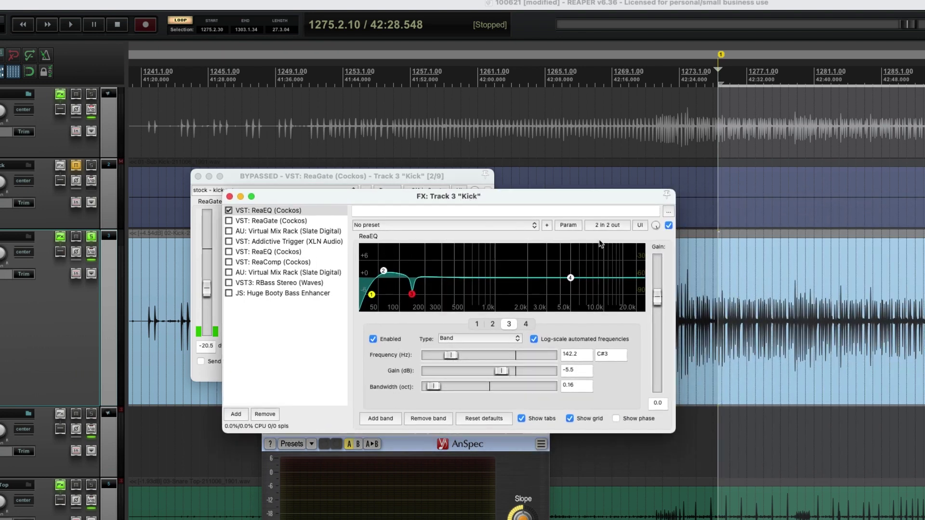
left_click(669, 225)
key("space")
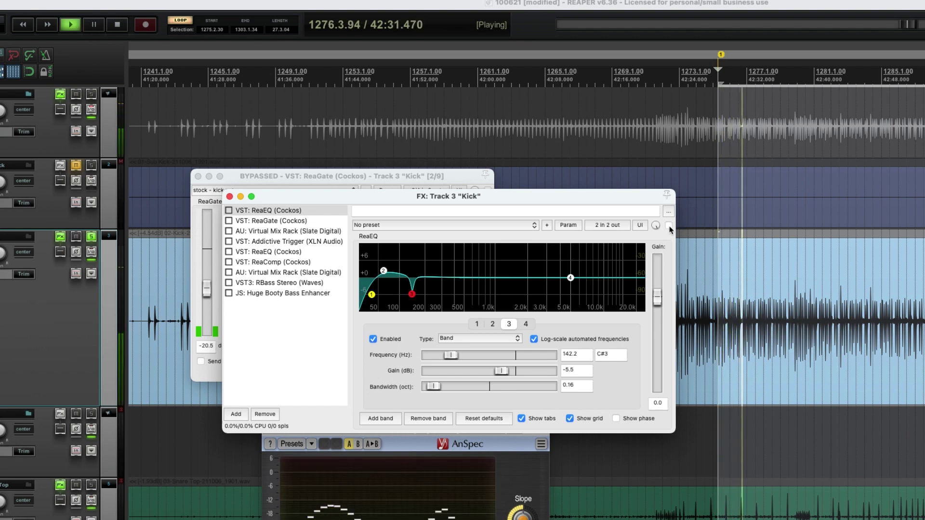
left_click(669, 225)
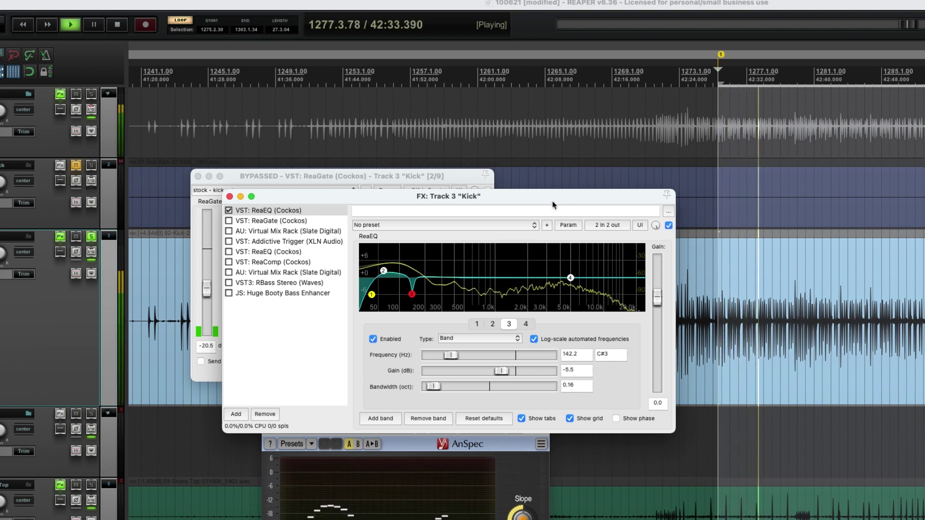
left_click_drag(552, 202, 556, 202)
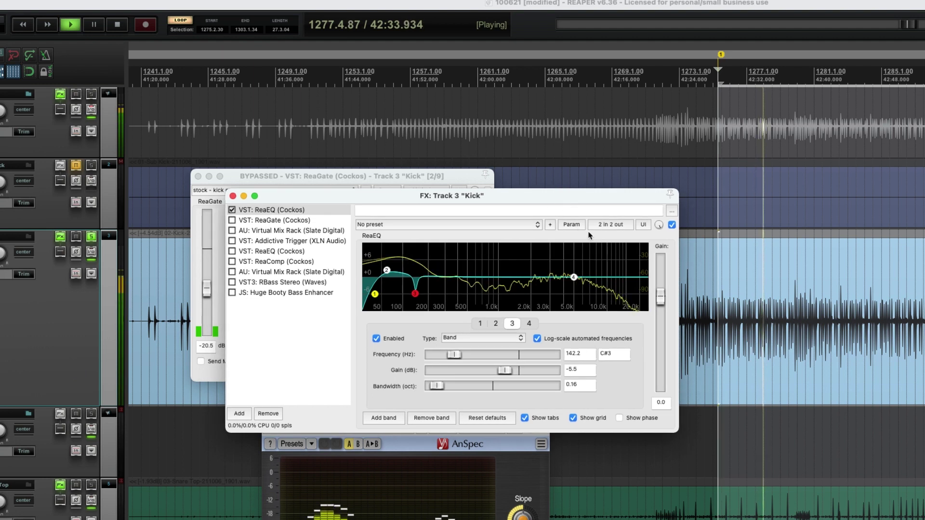
- Compare the soloed kick with the new ReaEQ bypassed and active once more during playback, and stop the transport
left_click(673, 225)
left_click(672, 225)
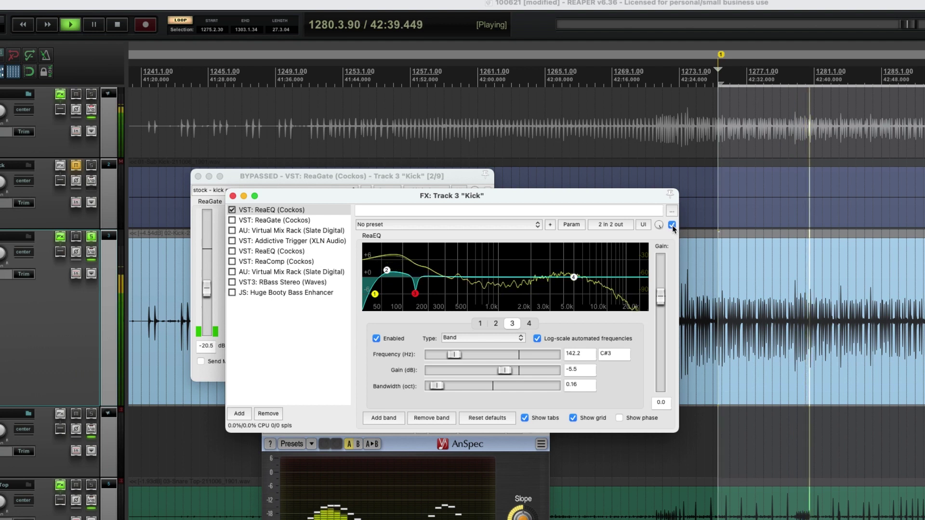
key("space")
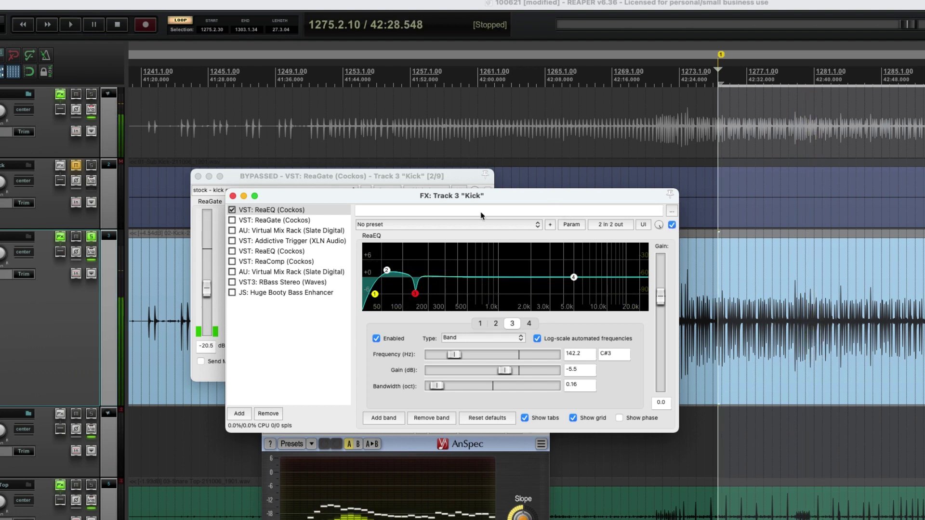
- Bypass the new ReaEQ and move the first Virtual Mix Rack, enabled, to the top of the kick's FX chain
left_click(232, 212)
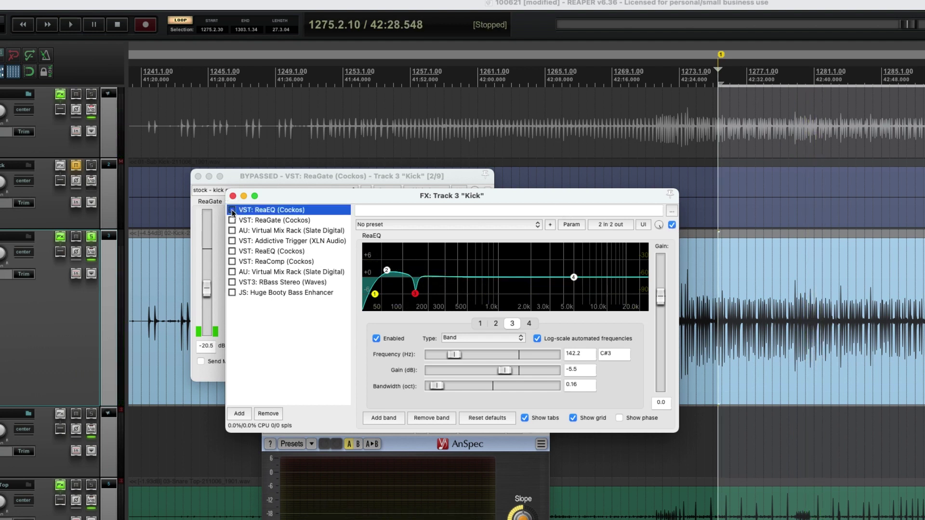
left_click(233, 231)
left_click_drag(266, 232, 275, 210)
left_click(219, 207)
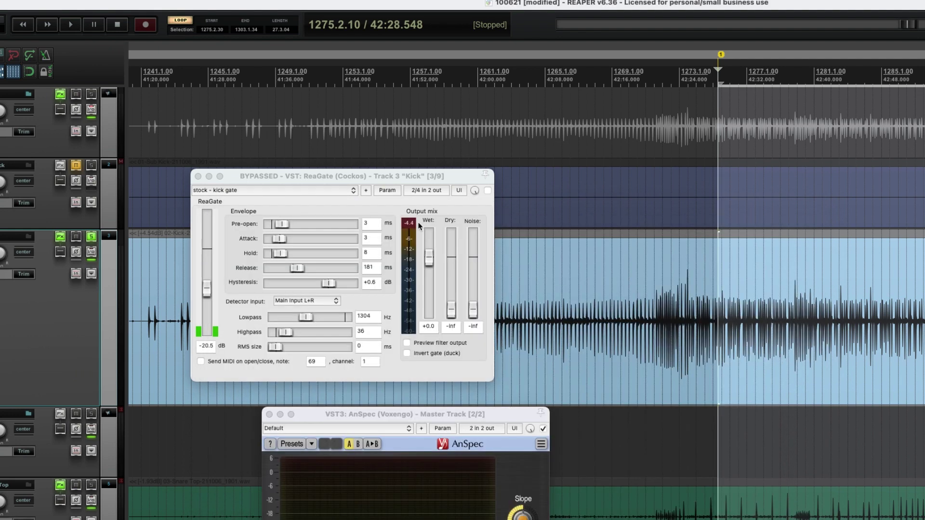
left_click(61, 236)
left_click_drag(477, 215, 398, 140)
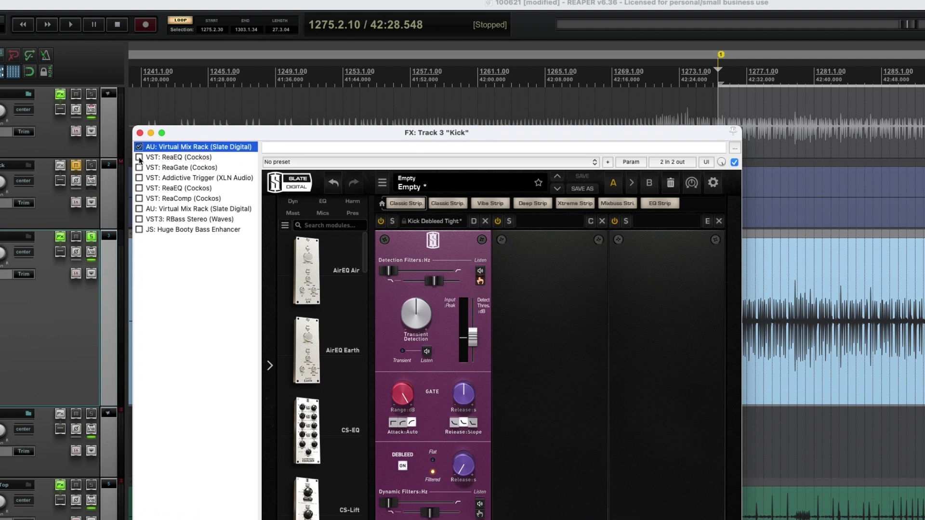
- Play the kick through Virtual Mix Rack alone, enable the ReaEQ below it during playback, and stop
key("space")
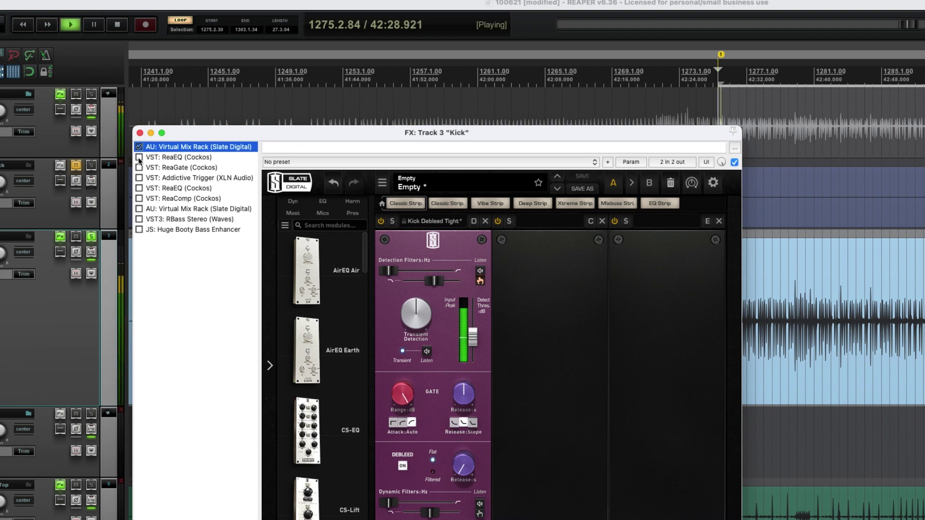
left_click(139, 158)
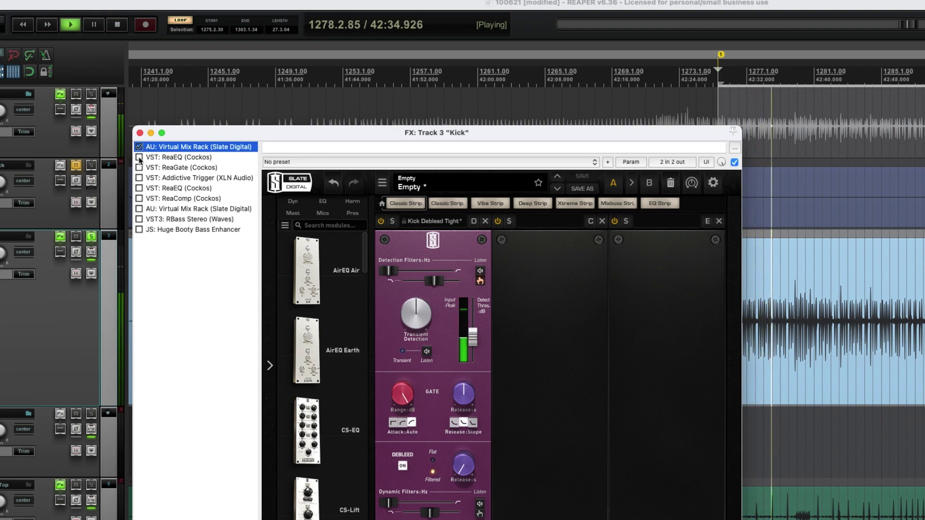
mouse_move(224, 134)
left_mouse_down()
mouse_move(304, 154)
mouse_move(242, 137)
left_mouse_up()
key("space")
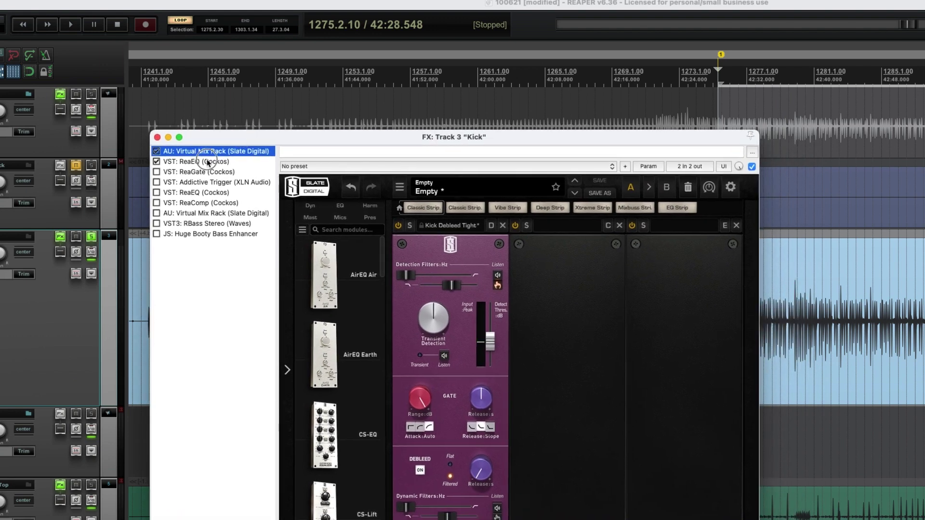
- Open the second-slot ReaEQ in its own window and make band 4 a Band filter cutting 2.1 dB at 285.5 Hz
double_click(208, 163)
left_click_drag(415, 199, 539, 199)
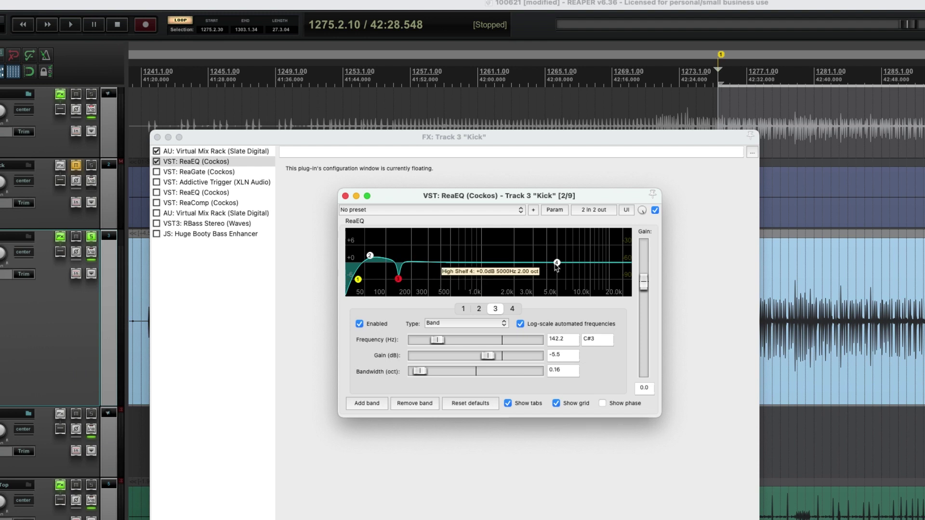
left_click(557, 263)
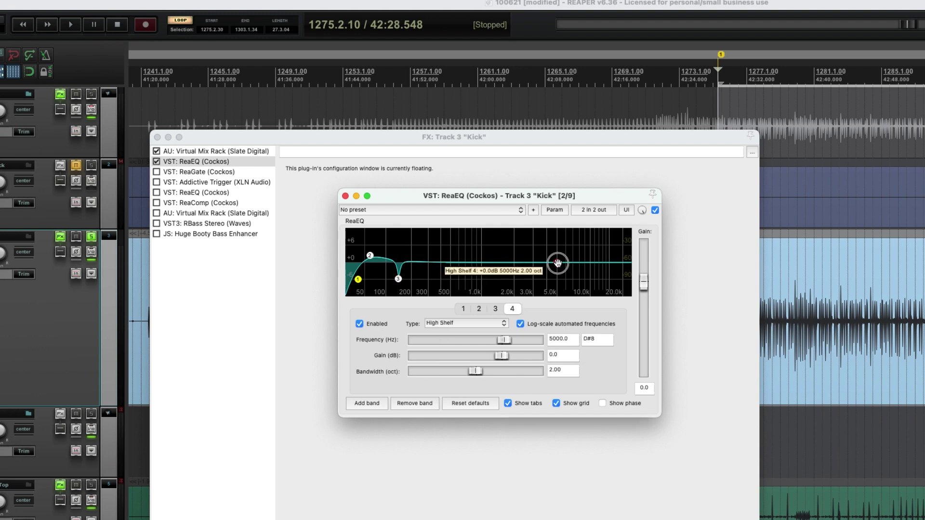
left_click_drag(558, 263, 462, 263)
left_click(484, 325)
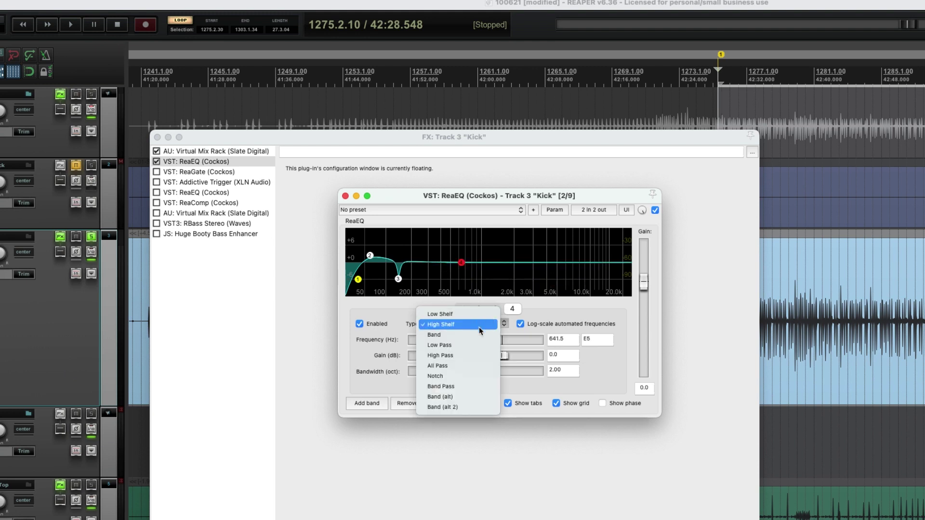
left_click(460, 335)
left_click_drag(462, 261, 443, 269)
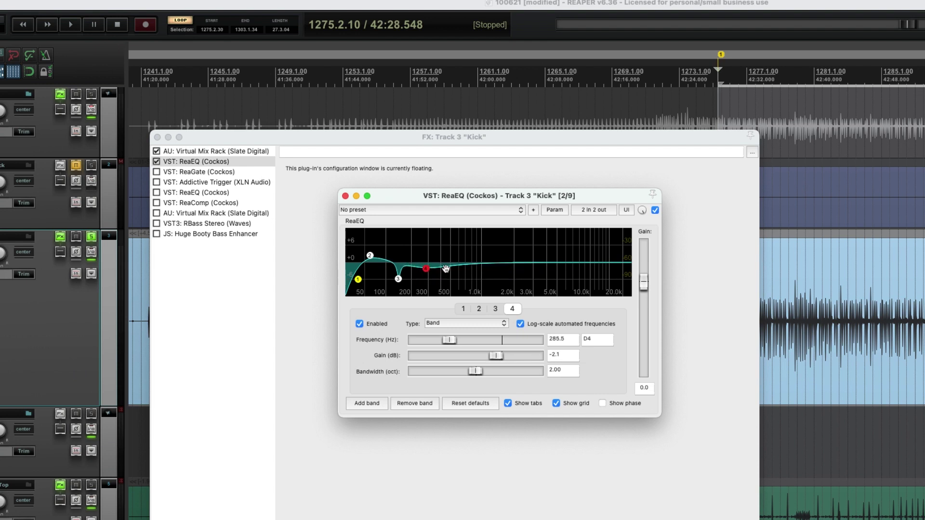
- Play the soloed kick and toggle the ReaEQ off and on to hear the effect of the band 4 cut
key("space")
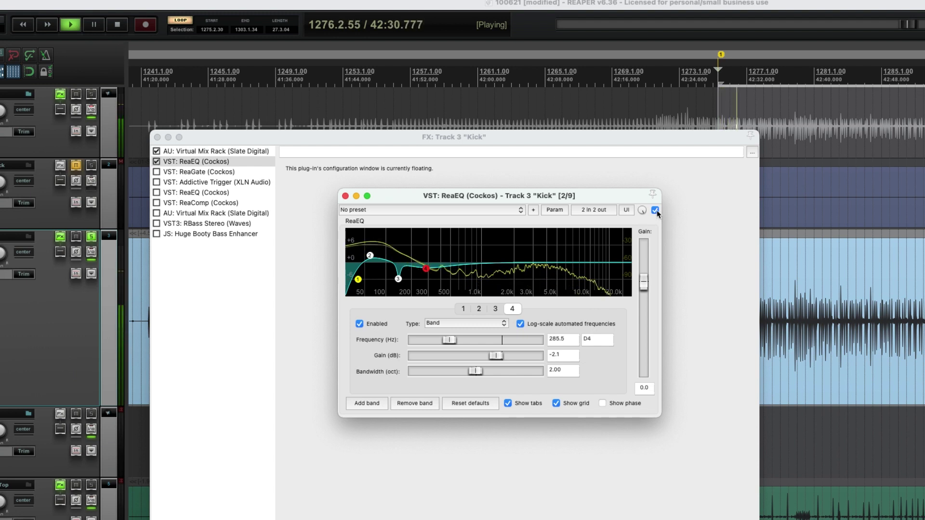
left_click(656, 210)
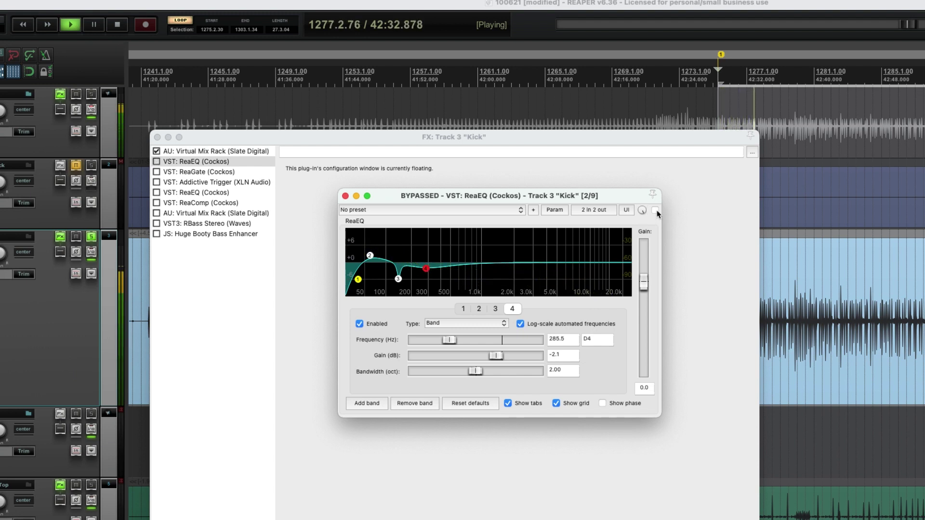
left_click(656, 210)
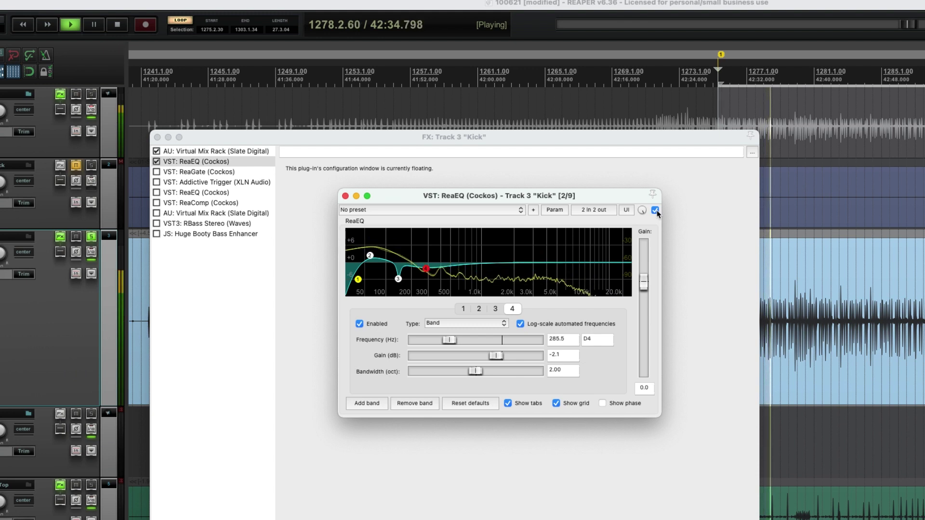
key("space")
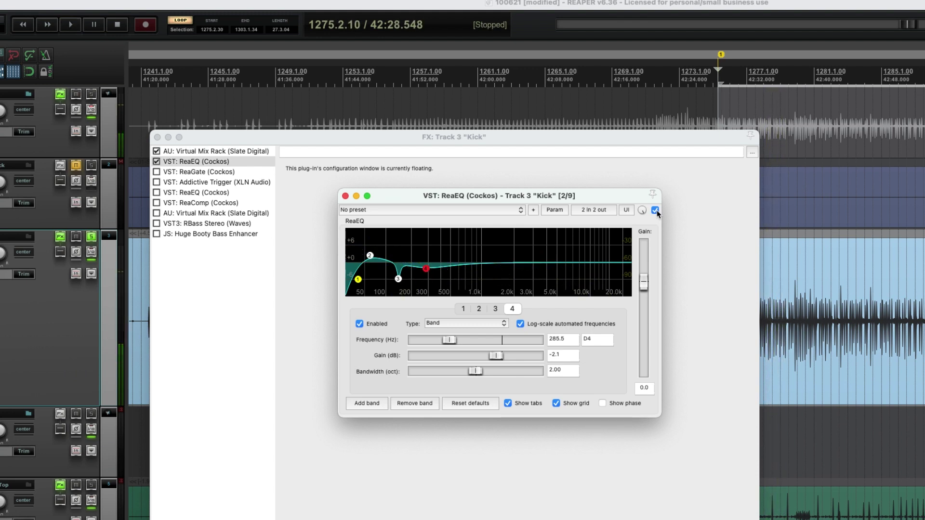
- Add band 5 to the ReaEQ as a Low Pass filter at 945.1 Hz with a 1.49-octave bandwidth
left_click(583, 201)
mouse_move(583, 202)
left_mouse_down()
mouse_move(602, 189)
mouse_move(596, 193)
left_mouse_up()
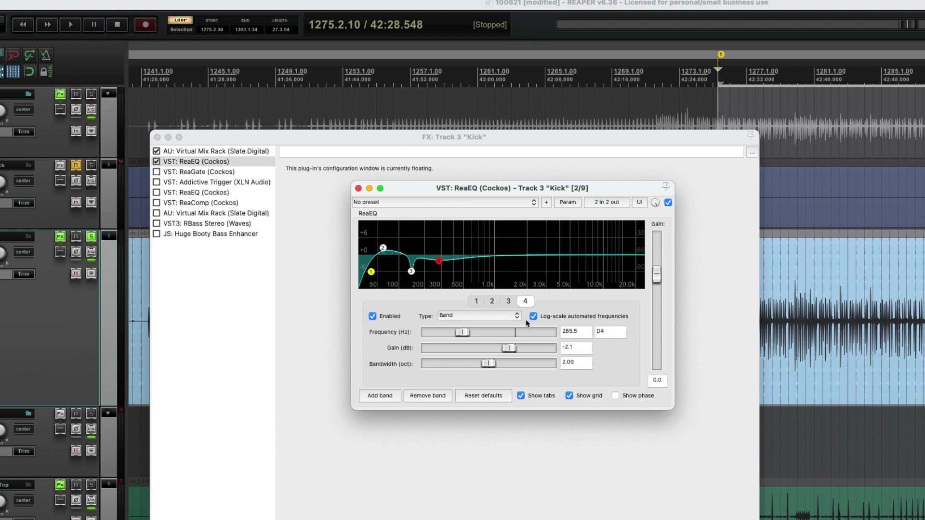
left_click(381, 395)
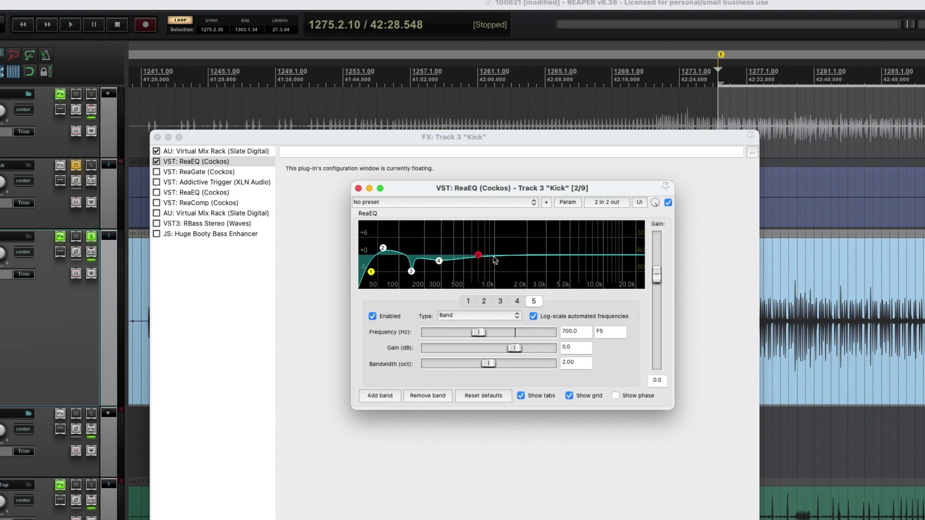
left_click_drag(479, 255, 571, 255)
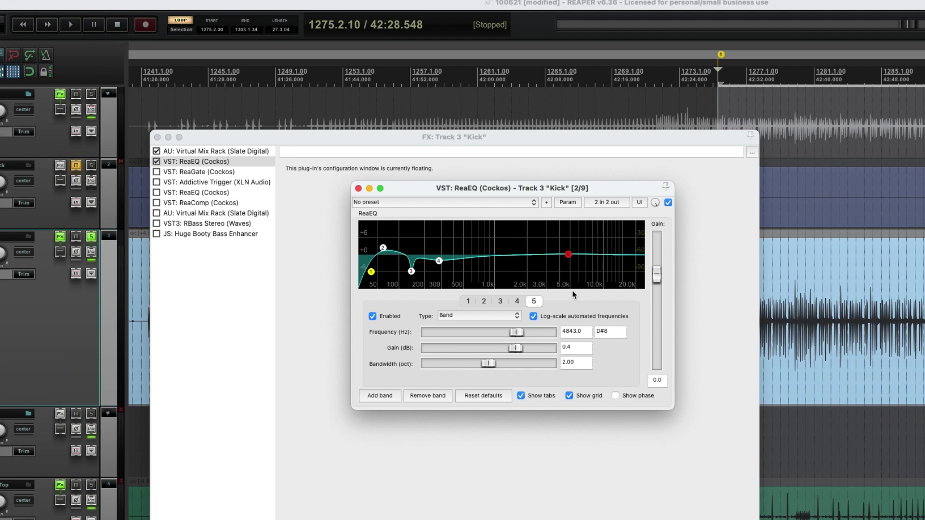
left_click(507, 317)
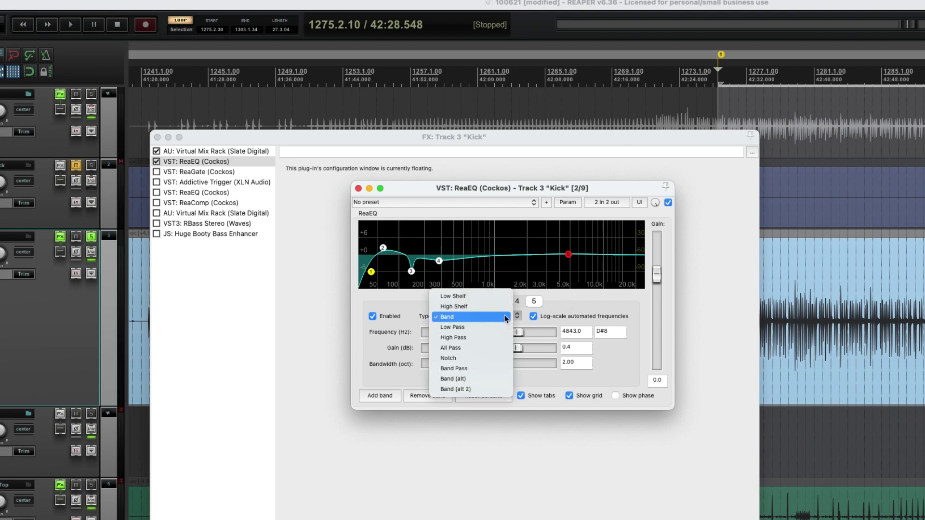
left_click(465, 328)
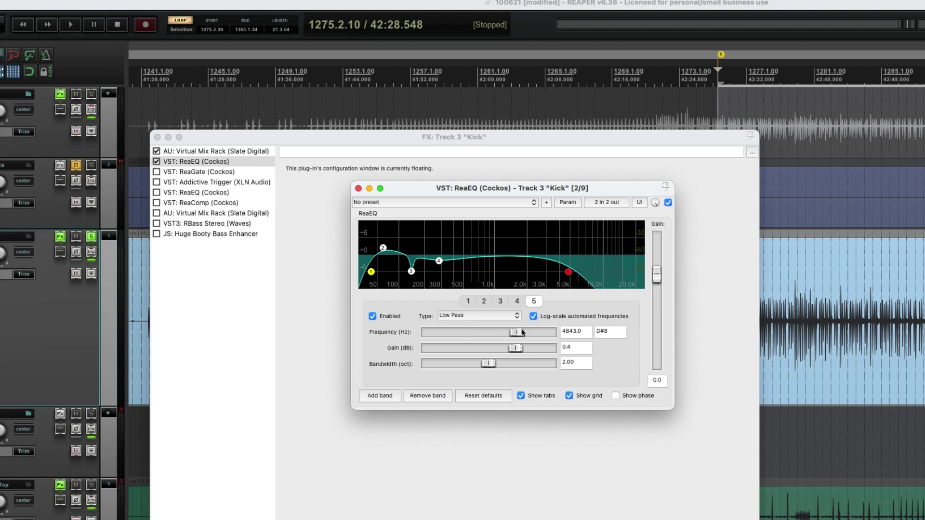
left_click_drag(522, 333, 488, 332)
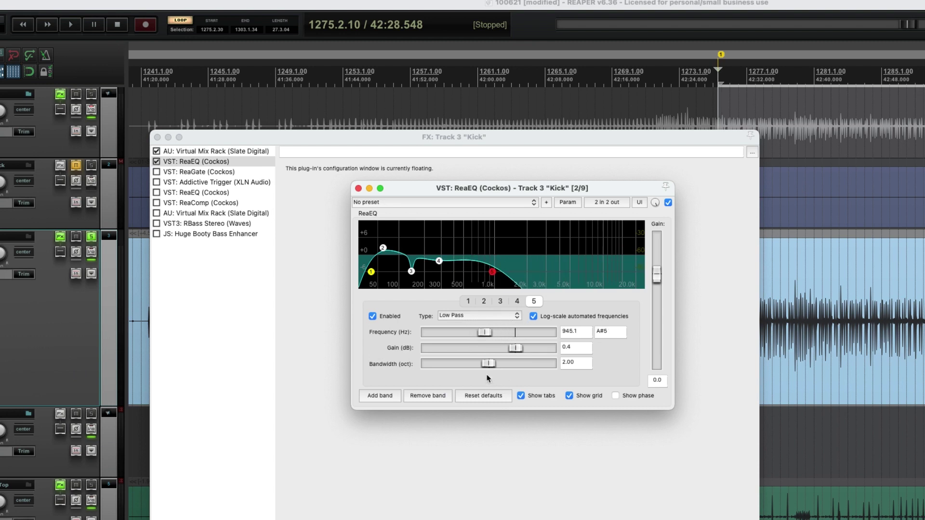
left_click_drag(489, 364, 474, 370)
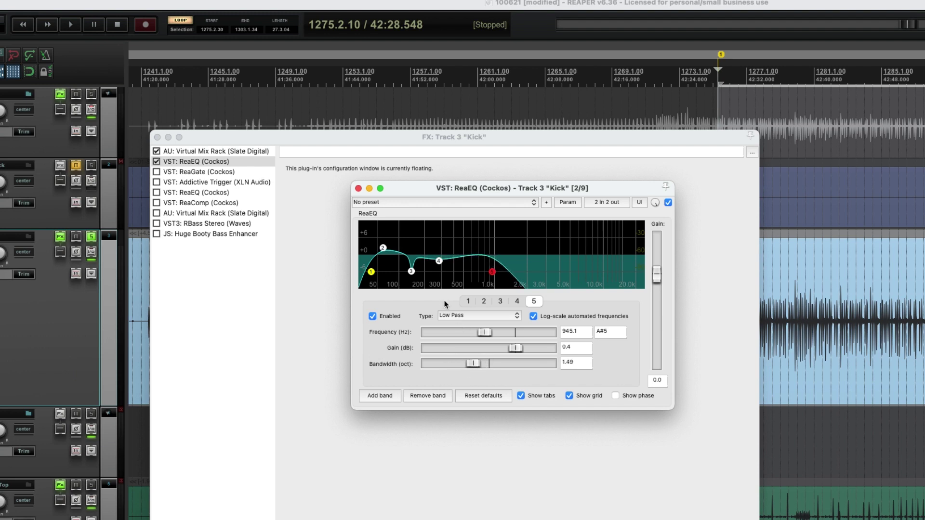
- Raise band 5's low-pass frequency to 5378.9 Hz and on up to 24000 Hz
left_click(494, 272)
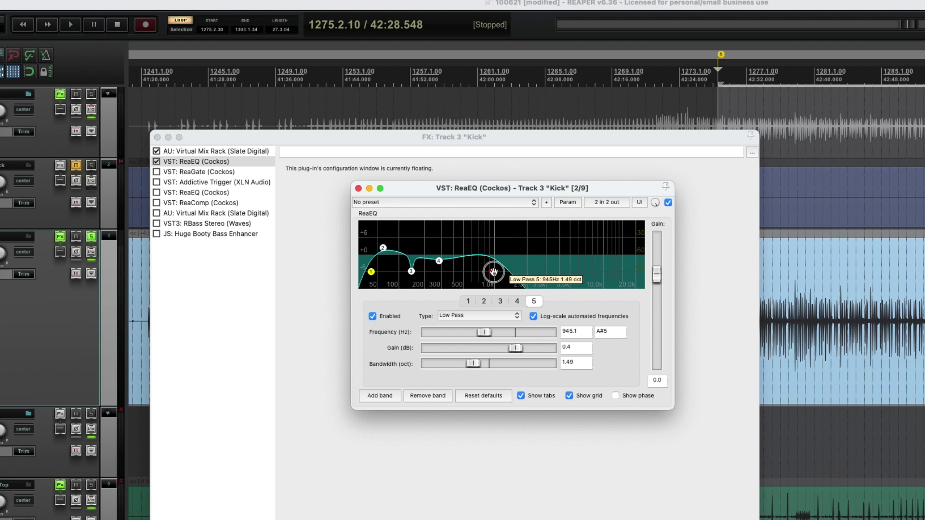
left_click_drag(493, 271, 576, 263)
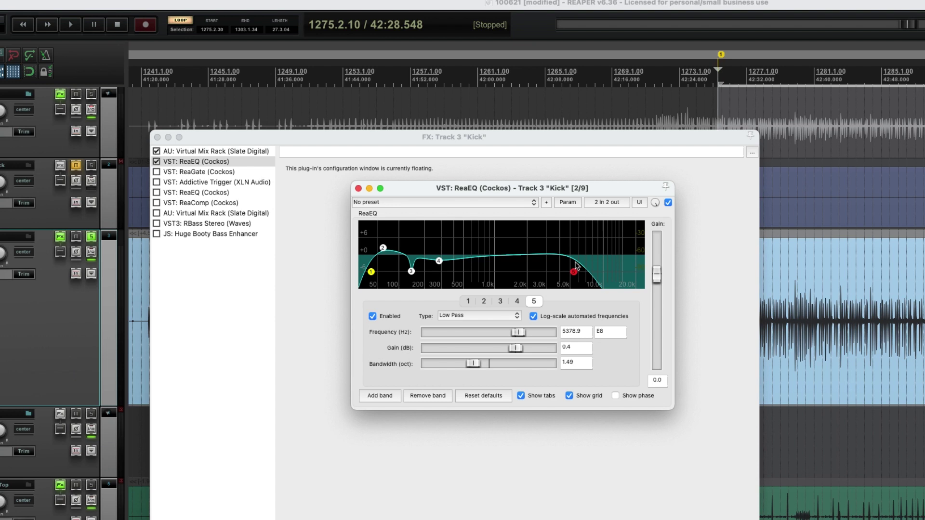
left_click_drag(574, 272, 644, 275)
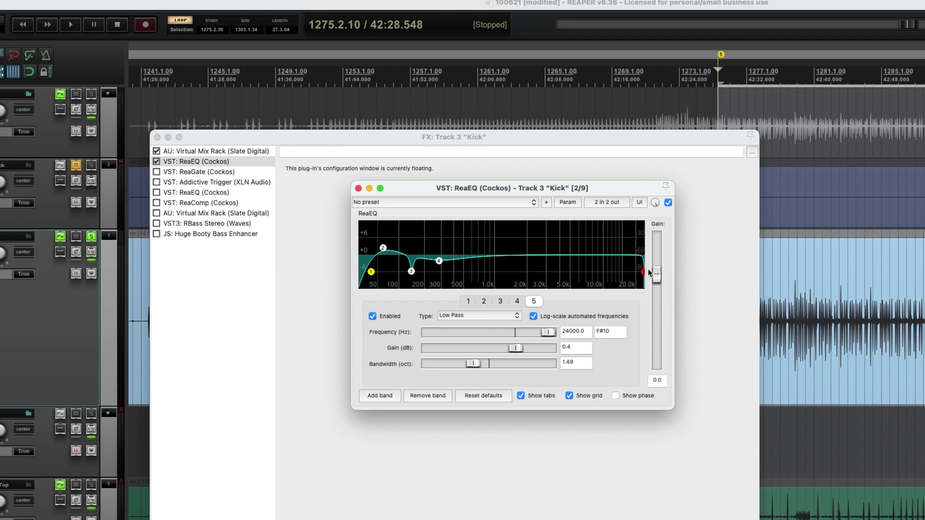
- Play the soloed kick while sweeping band 5's low-pass frequency down to 898.3 Hz, and stop playback
key("space")
left_click_drag(644, 273, 486, 284)
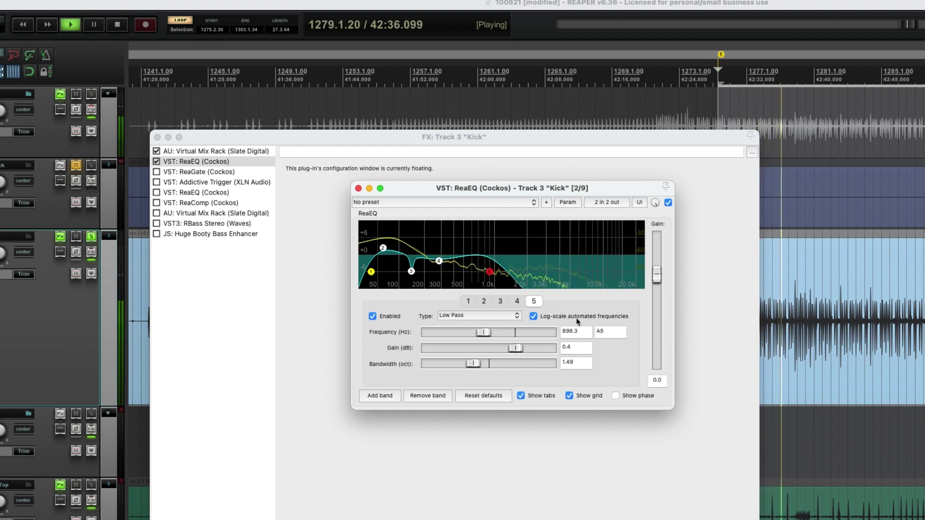
key("space")
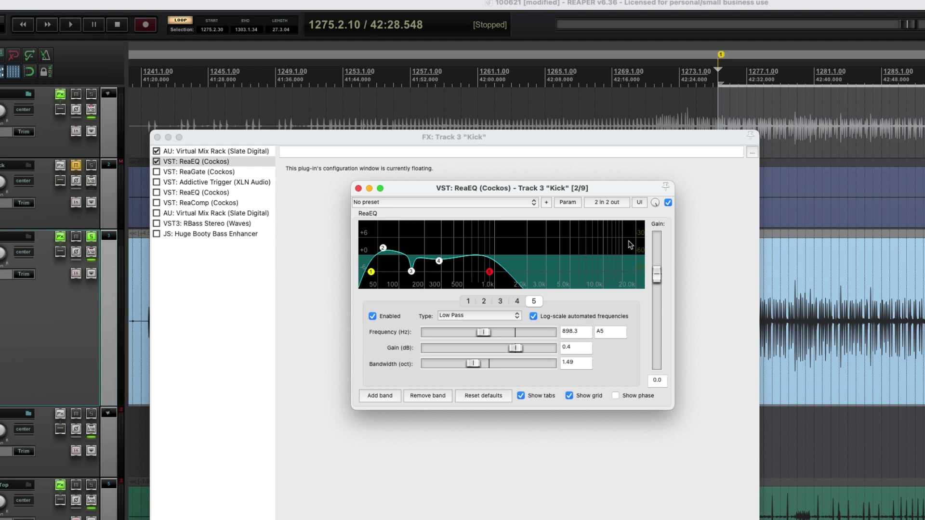
- Unsolo the kick and play the full mix while sweeping band 5's low-pass frequency from 22572.8 Hz down to 1204.1 Hz
left_click_drag(616, 191, 610, 196)
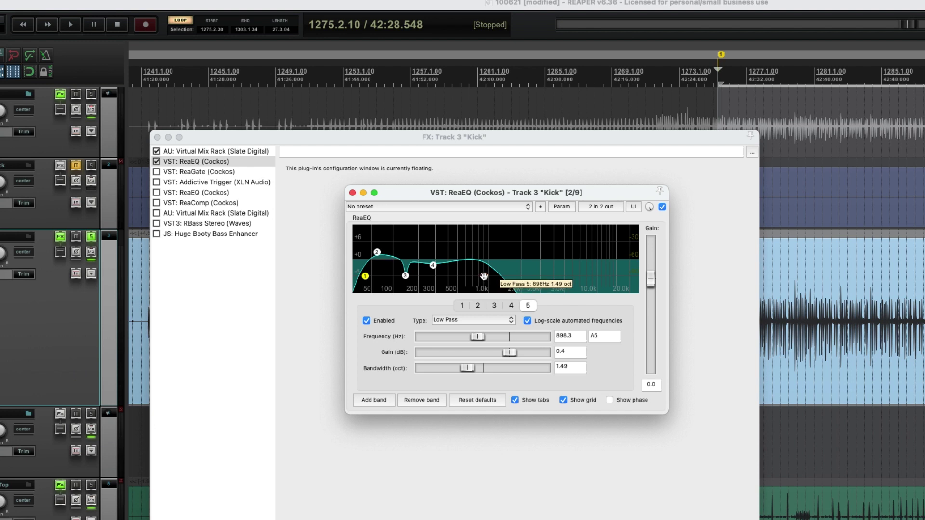
left_click_drag(485, 277, 666, 285)
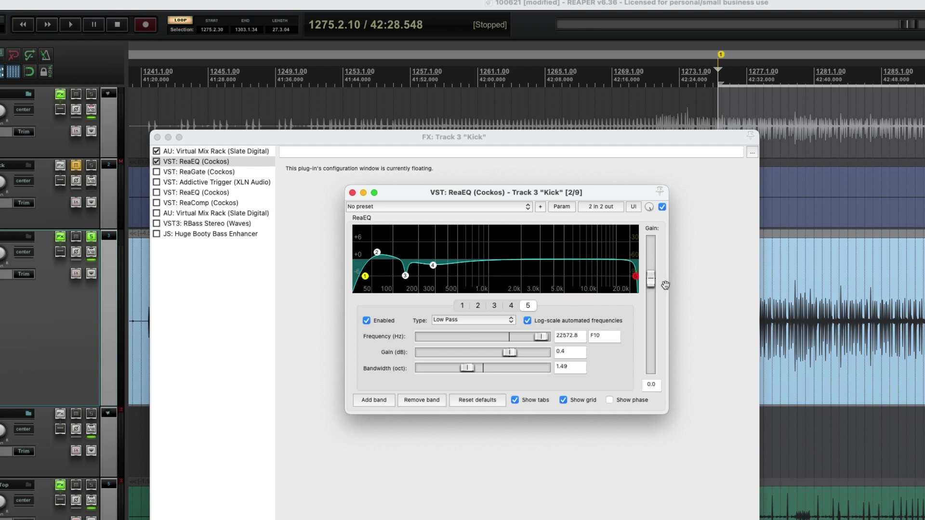
left_click(92, 237)
key("space")
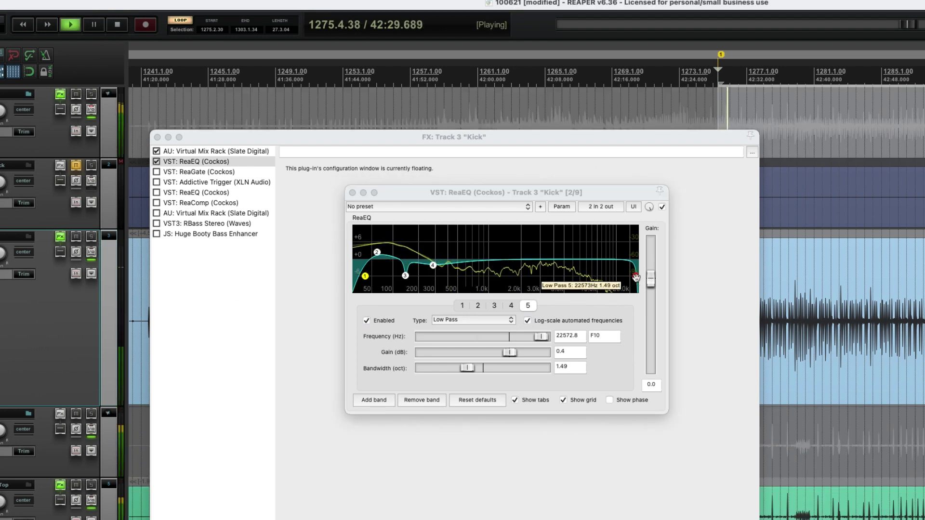
left_click_drag(636, 277, 500, 304)
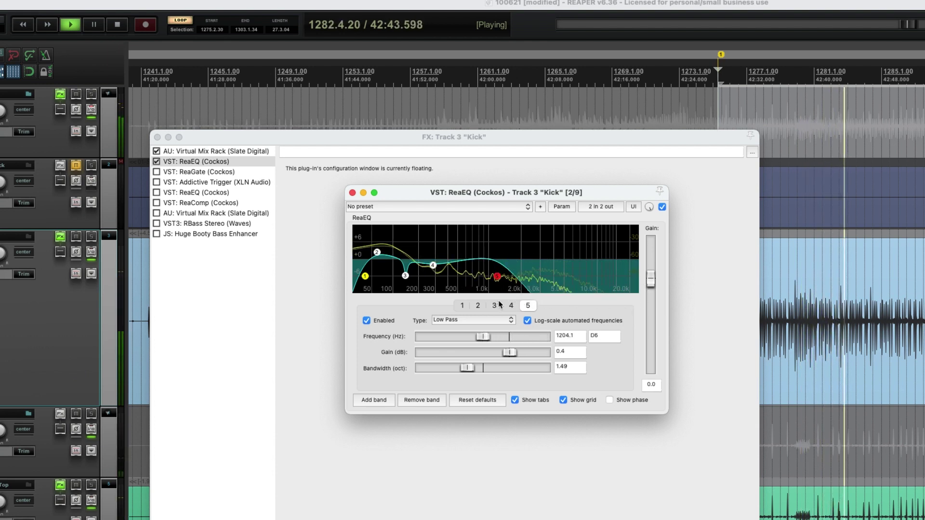
key("space")
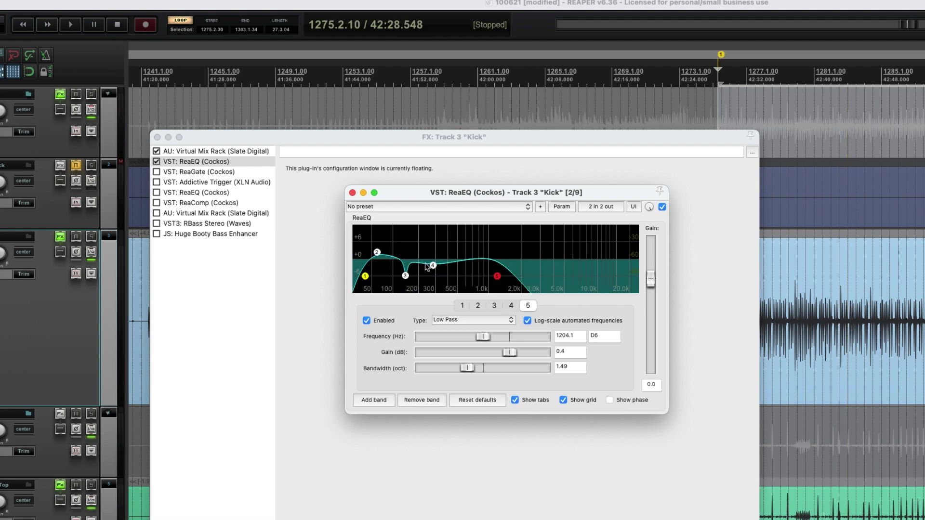
- Change the ReaEQ's band 5 from a low pass to a High Shelf at 6808.5 Hz with 0.8 dB gain
left_click_drag(497, 276, 602, 272)
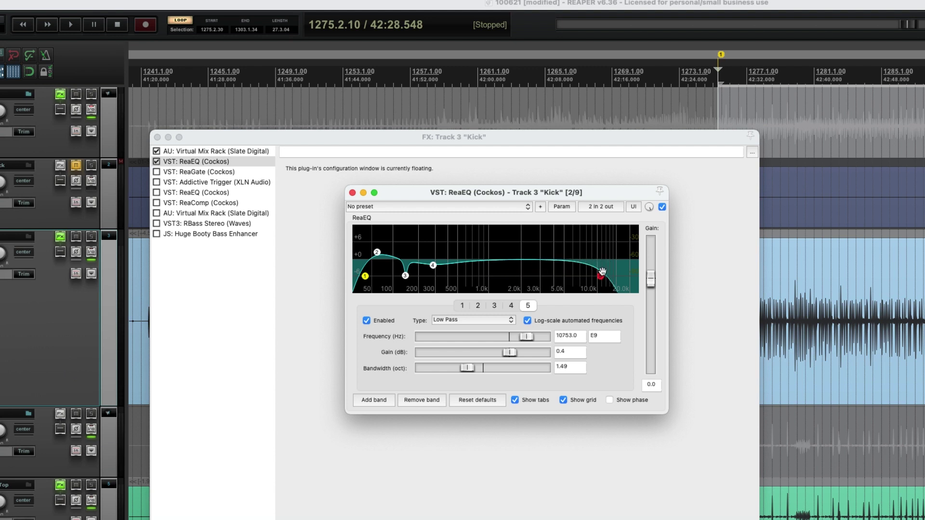
left_click(484, 318)
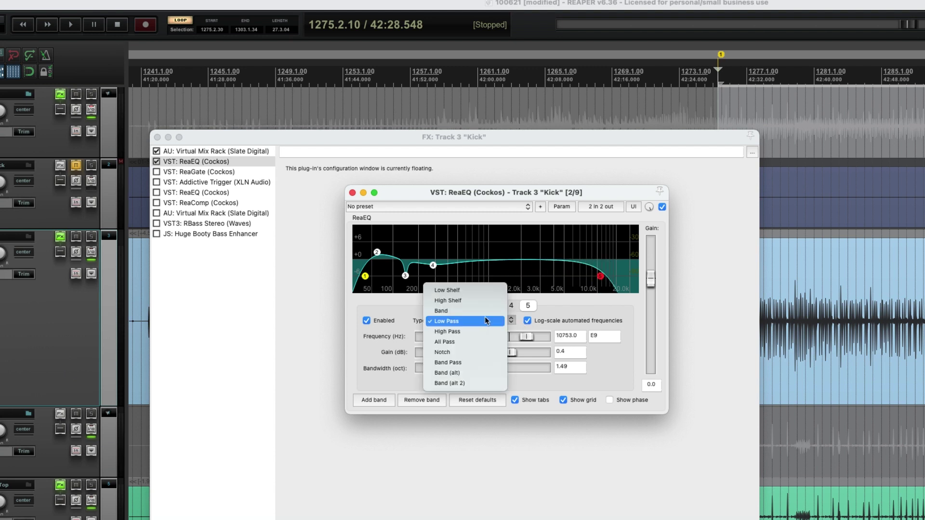
left_click(477, 300)
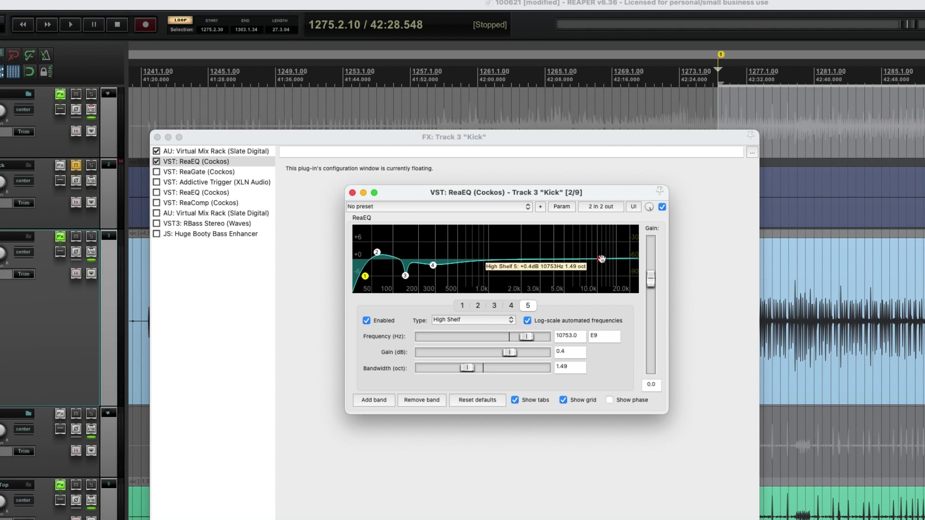
left_click_drag(601, 260, 580, 258)
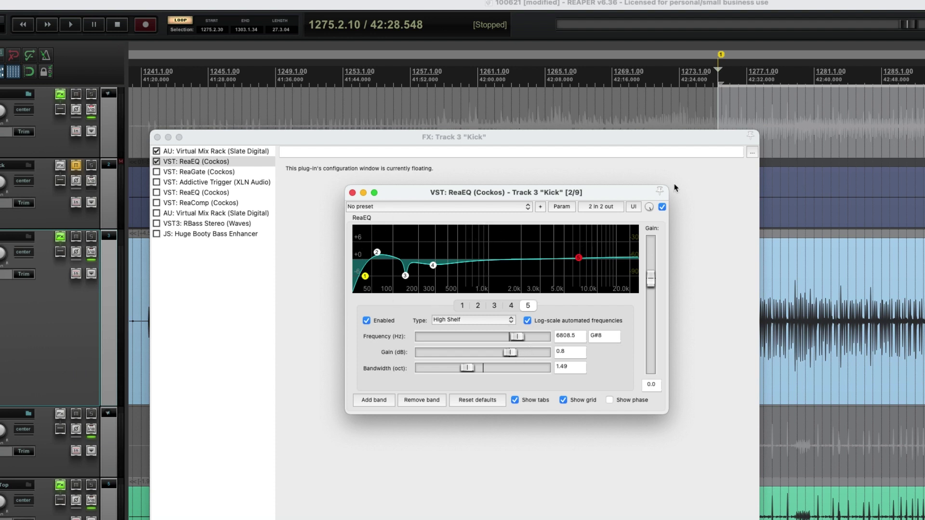
- Play the mix while boosting band 5's high shelf to 5.1 dB at 7127.3 Hz, and stop playback
key("space")
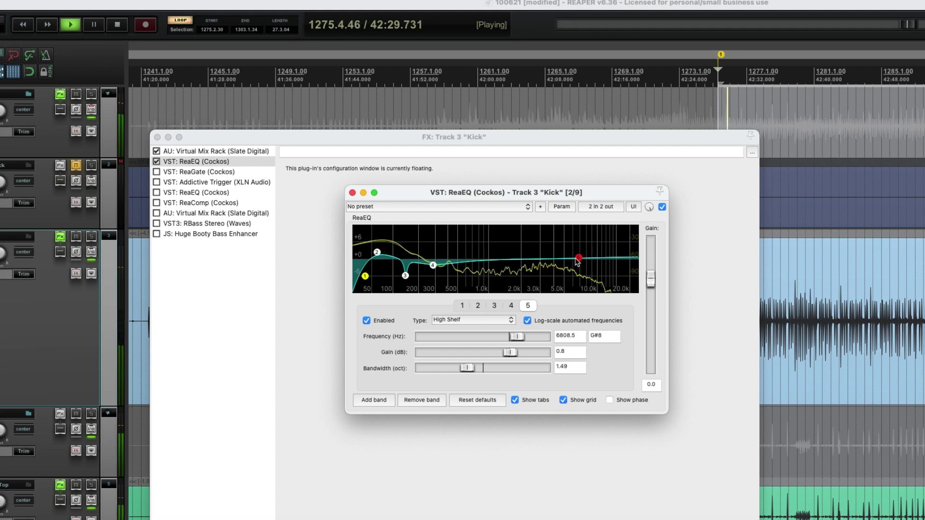
mouse_move(579, 259)
left_mouse_down()
mouse_move(576, 228)
mouse_move(576, 260)
mouse_move(580, 245)
left_mouse_up()
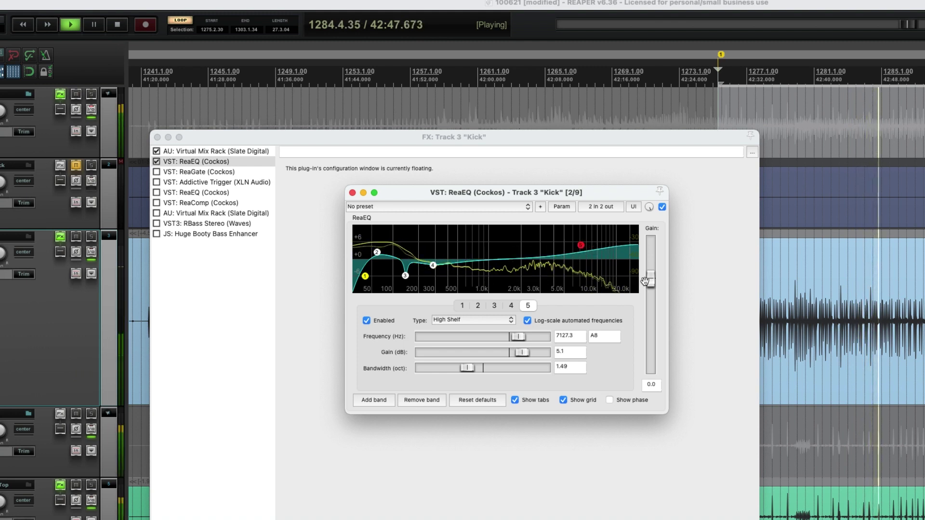
key("space")
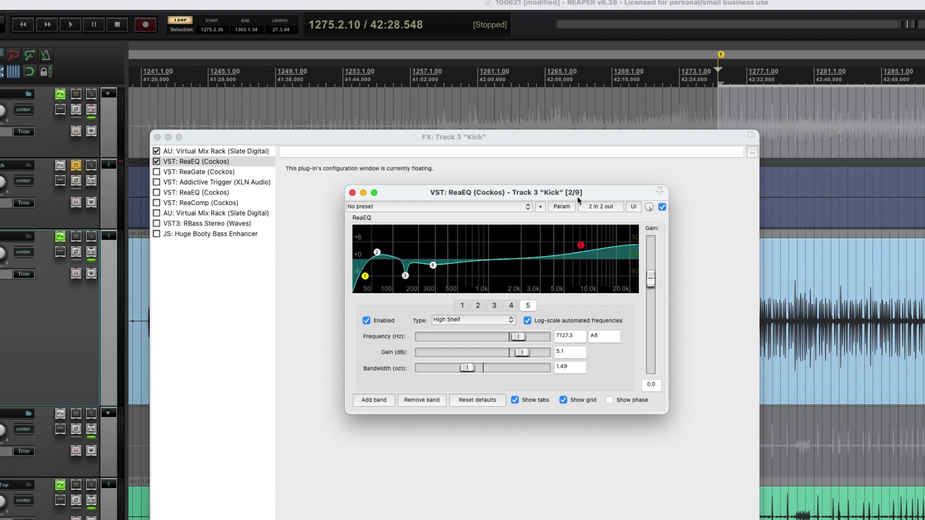
- Close the floating ReaEQ window so the plug-in shows inside the Kick track's FX chain window
mouse_move(577, 197)
left_mouse_down()
mouse_move(592, 203)
mouse_move(577, 206)
left_mouse_up()
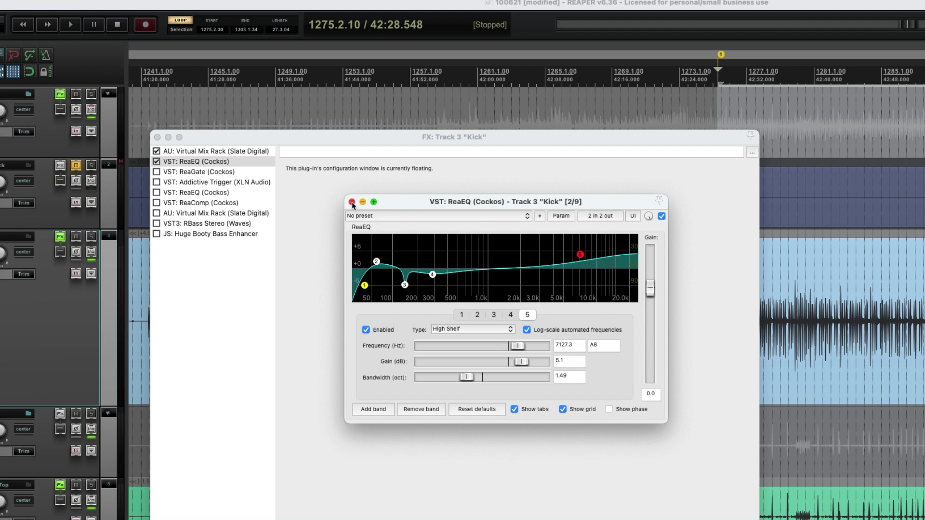
left_click_drag(417, 208, 407, 207)
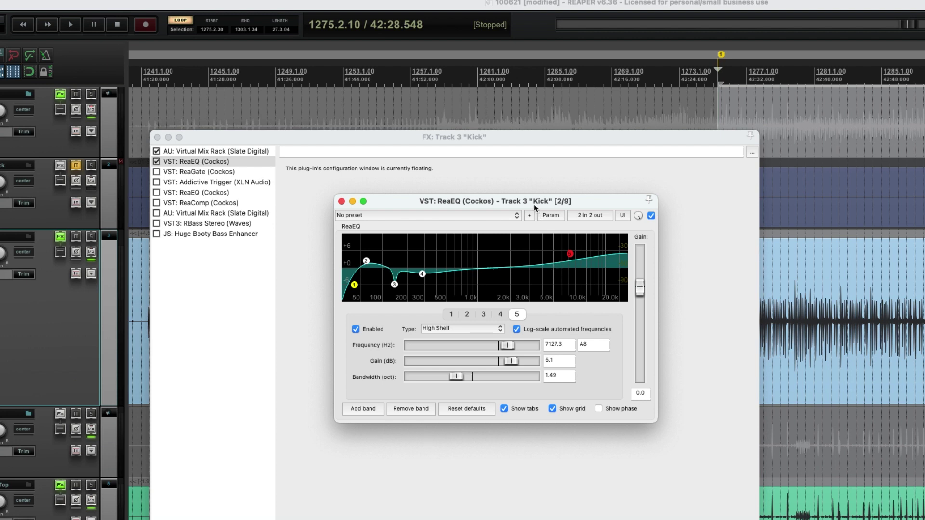
left_click_drag(536, 206, 532, 209)
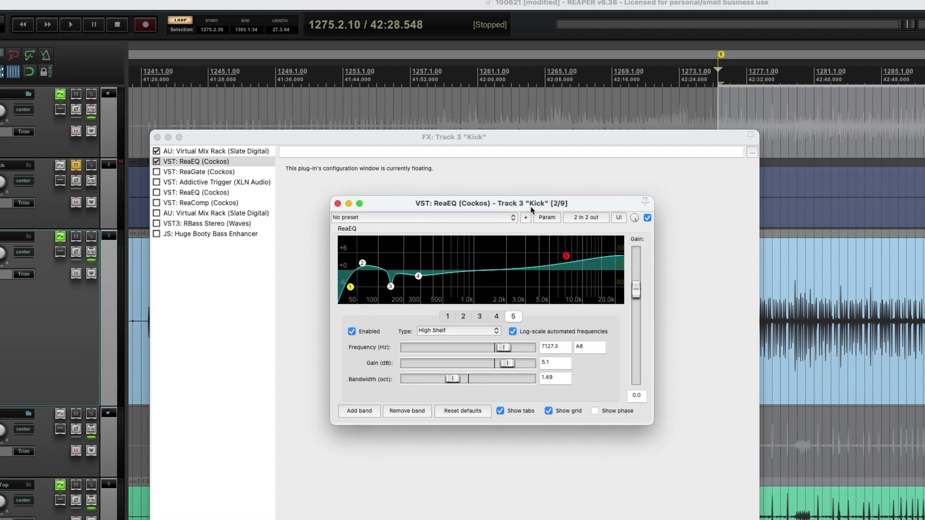
left_click_drag(532, 208, 534, 206)
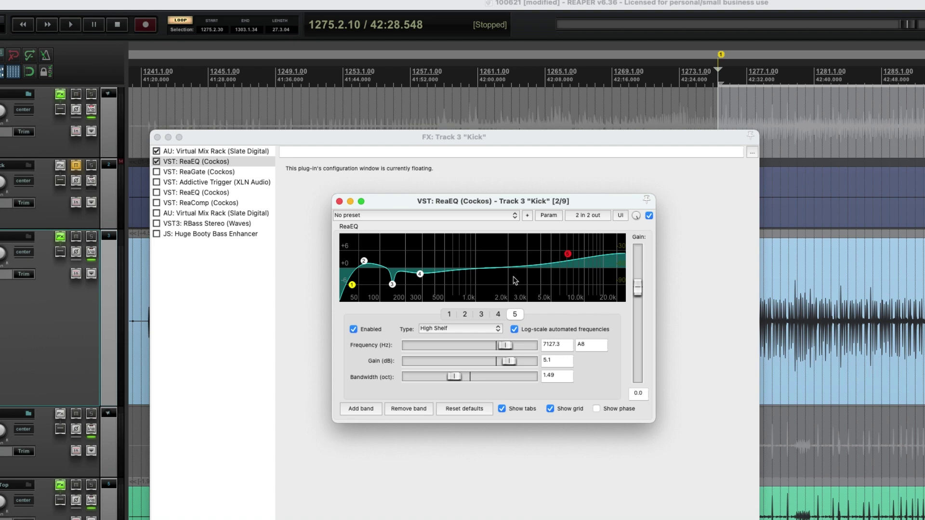
left_click(339, 202)
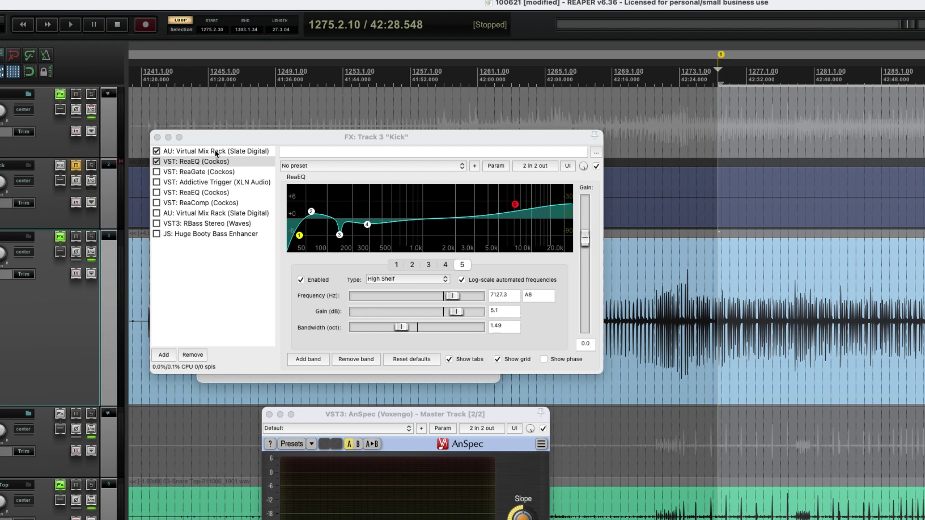
- Bypass the first Virtual Mix Rack, enable ReaGate and move it to the first slot of the kick's chain
left_click(157, 151)
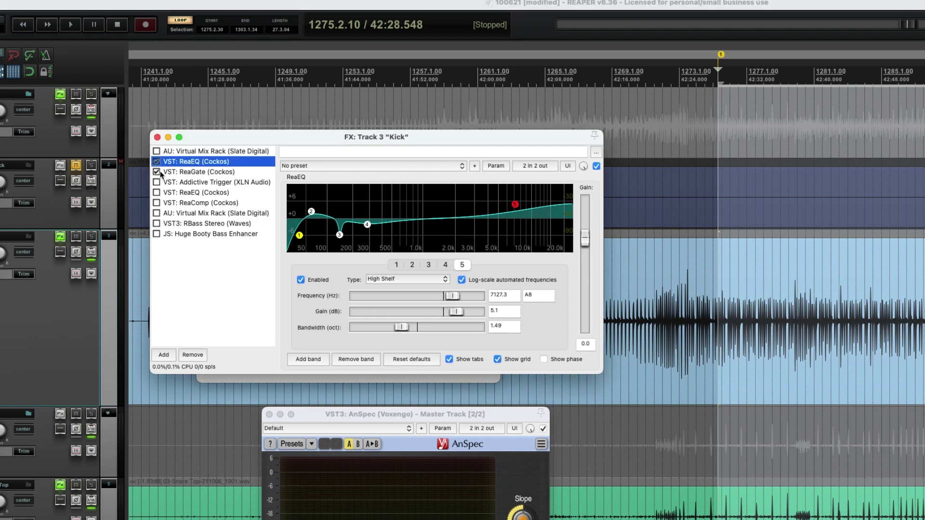
left_click_drag(182, 173, 184, 150)
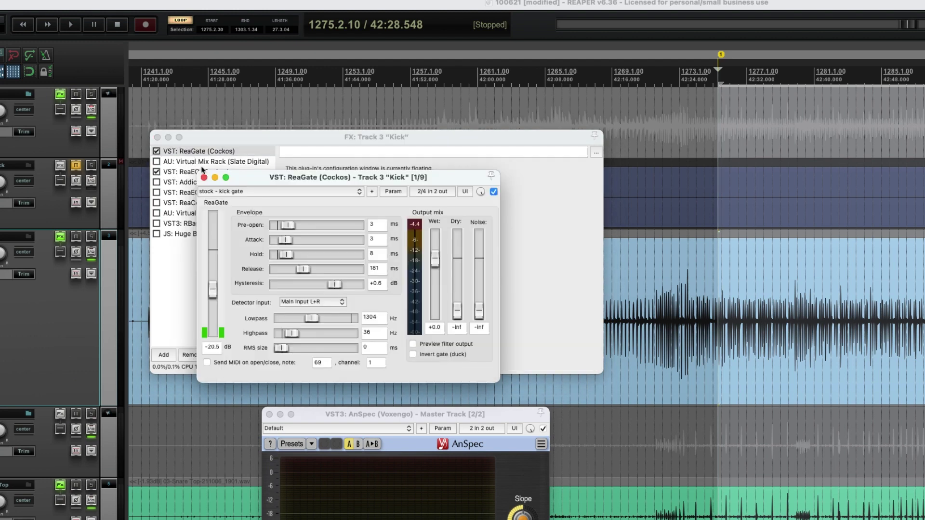
left_click_drag(237, 181, 239, 240)
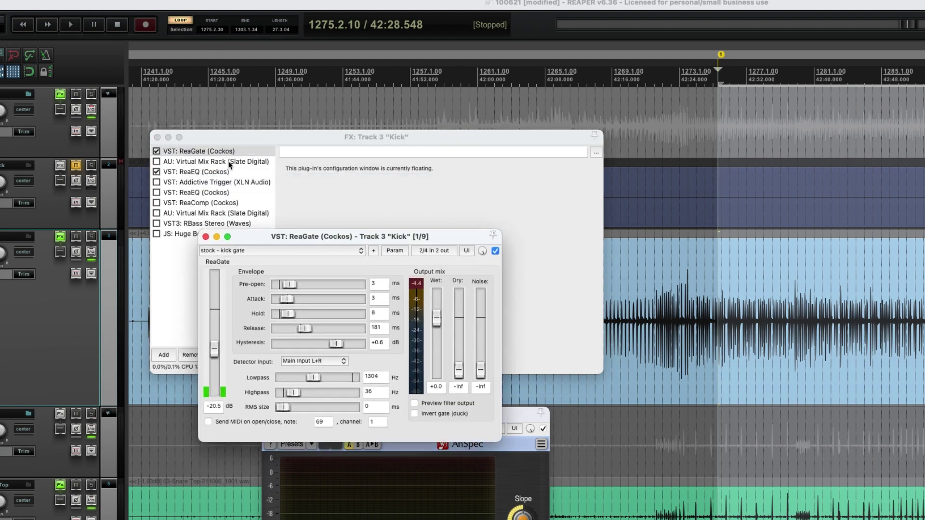
- Play the mix while switching ReaGate off and back on to compare the gated kick, and stop playback
key("space")
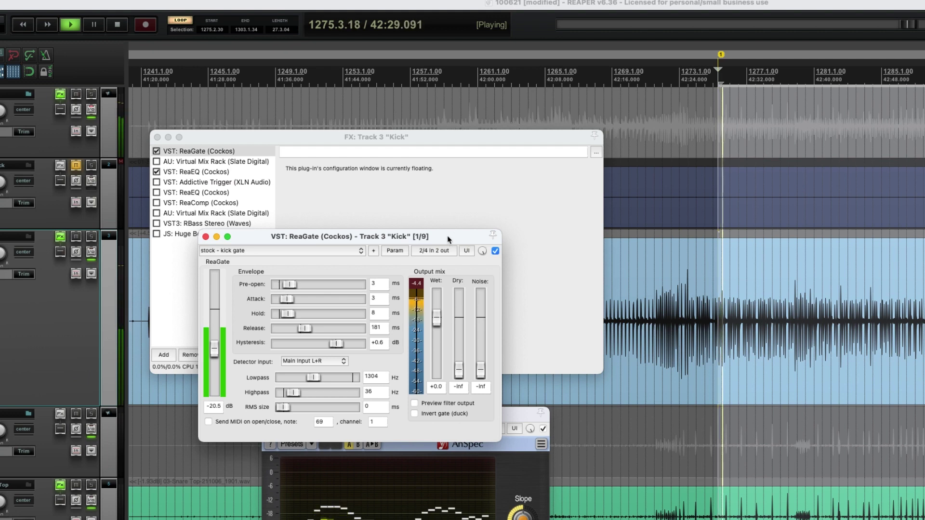
left_click_drag(347, 237, 380, 228)
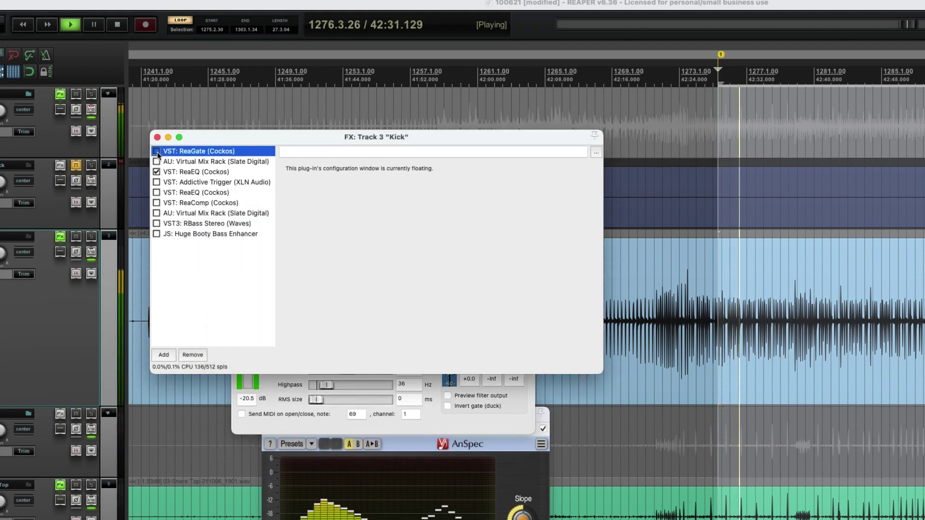
left_click(157, 151)
left_click(156, 152)
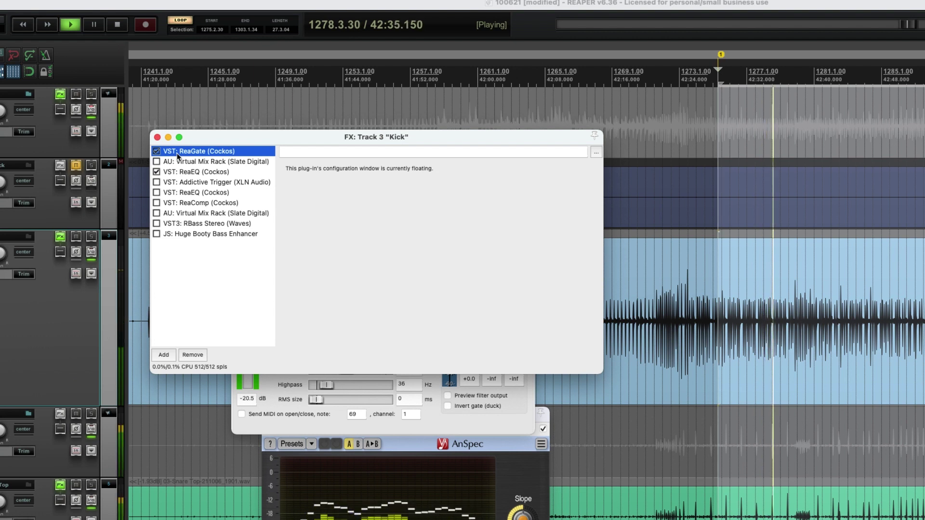
key("space")
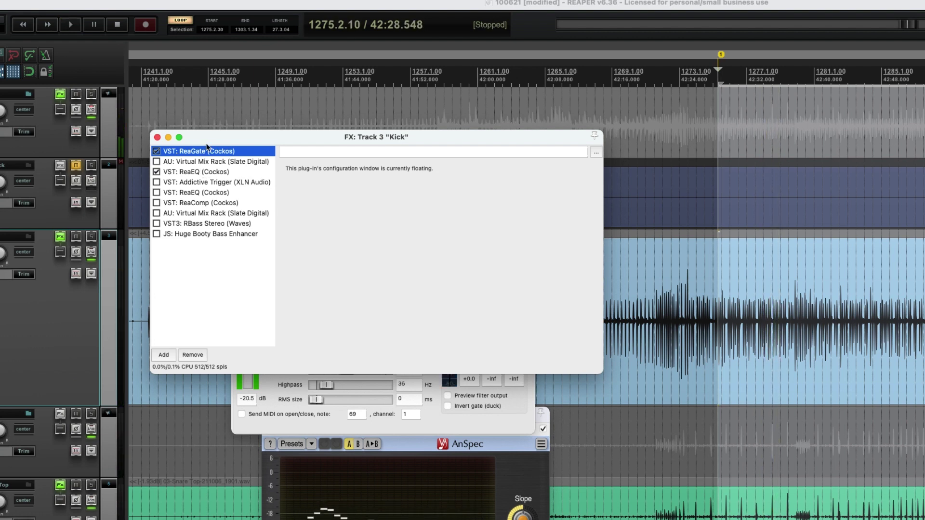
- Play the mix while enabling Addictive Trigger and the second ReaEQ on the kick, and stop playback
left_click_drag(222, 137, 233, 125)
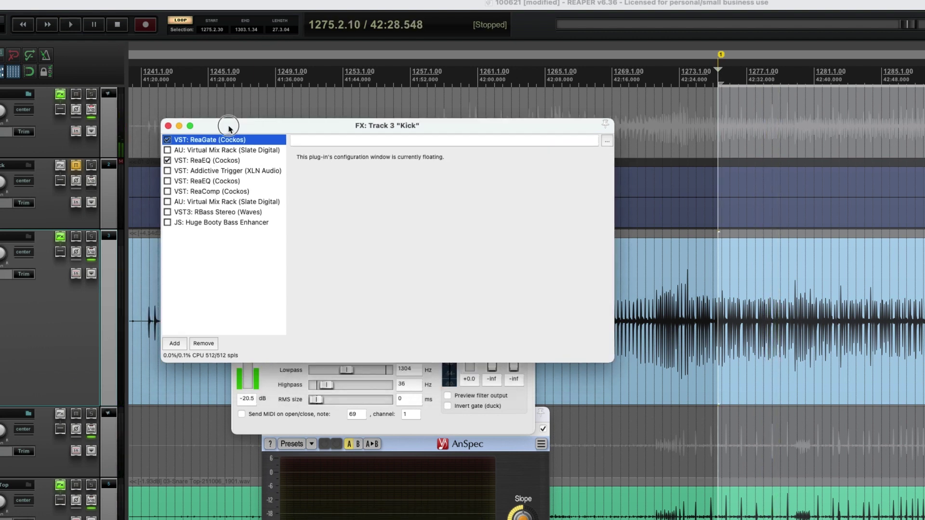
left_click(212, 181)
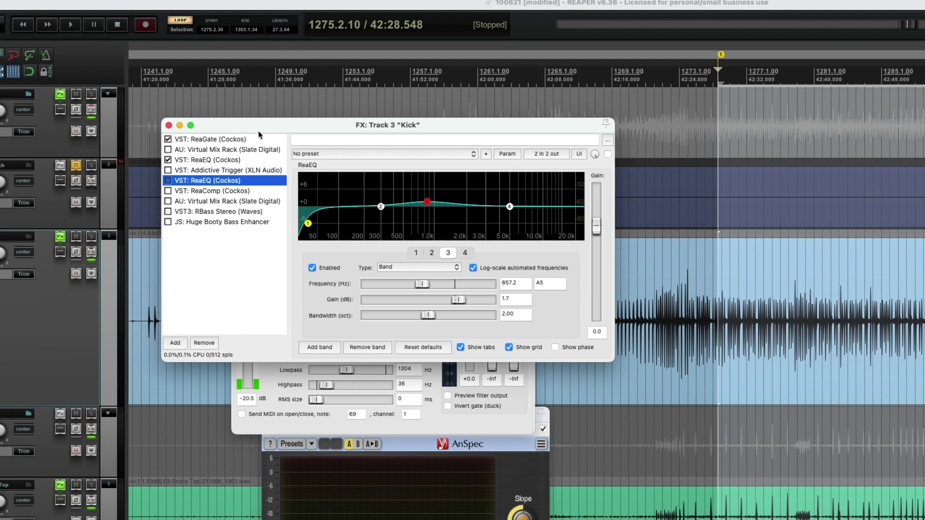
left_click_drag(259, 131, 295, 129)
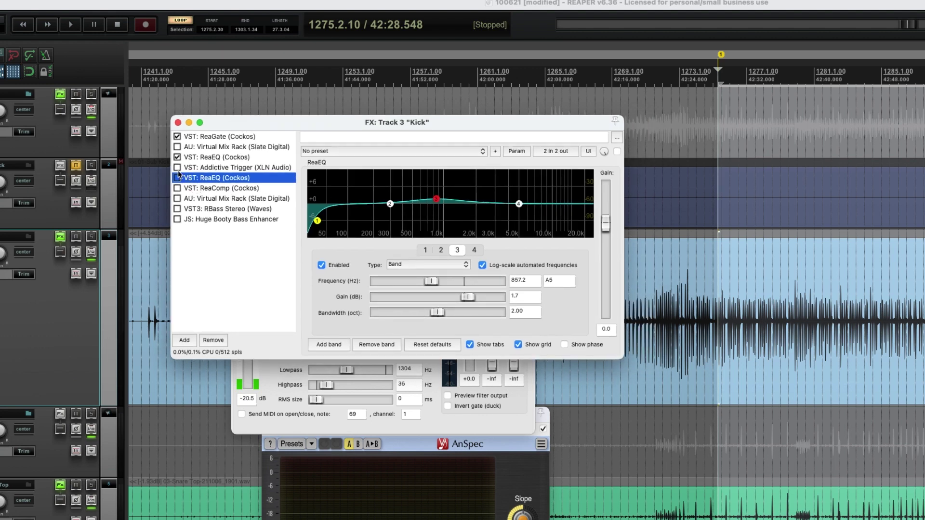
key("space")
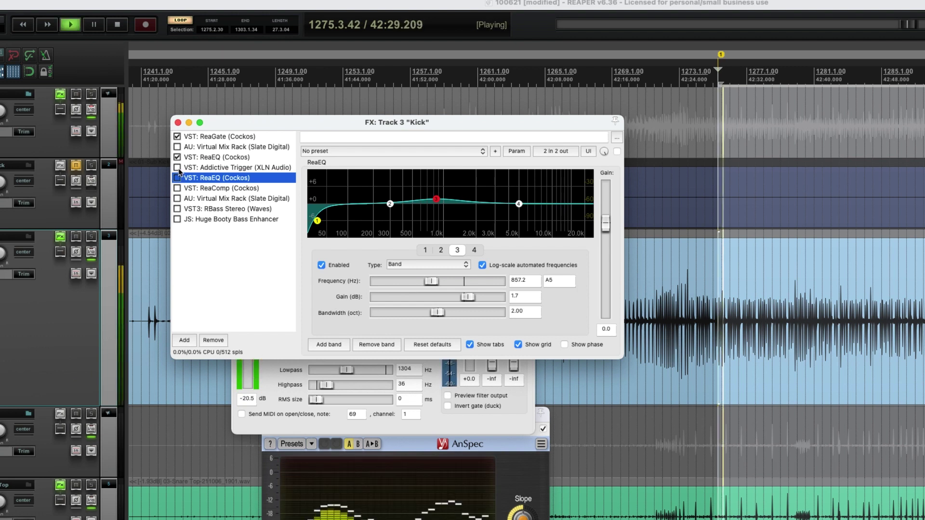
left_click(178, 167)
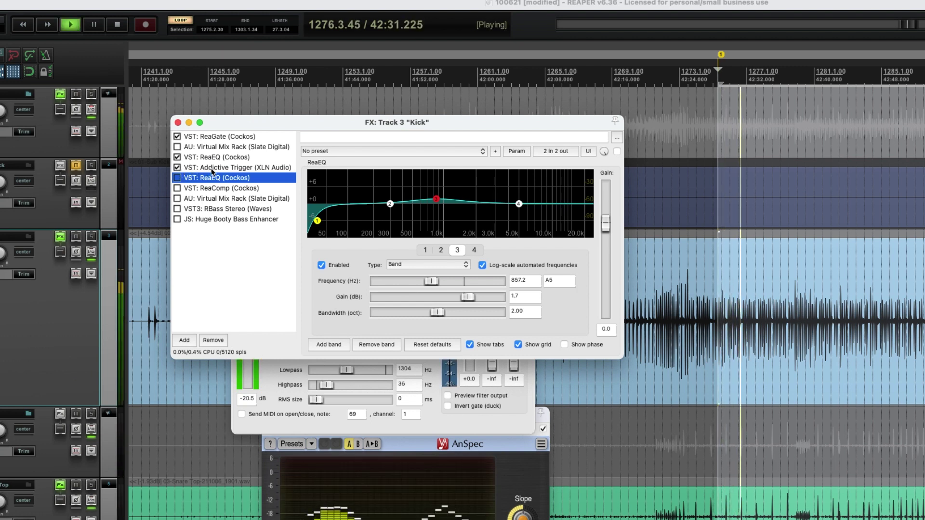
left_click(178, 178)
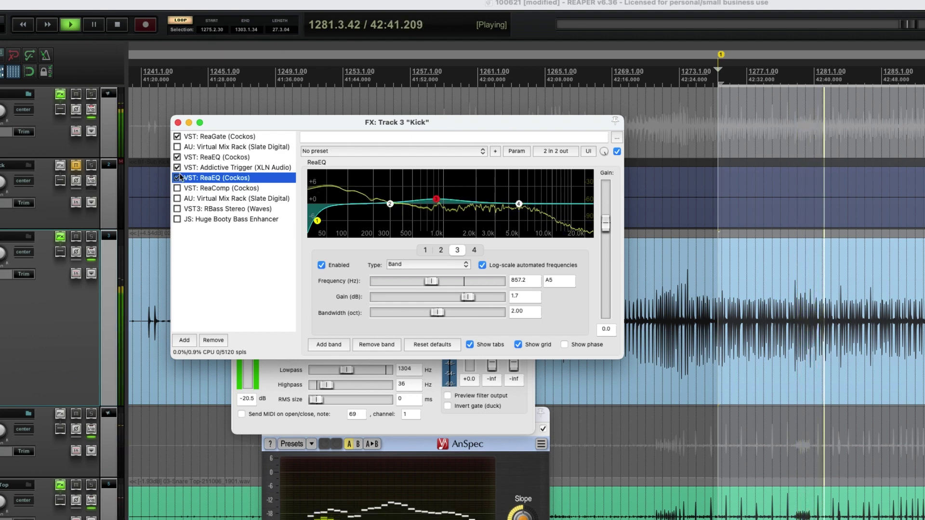
key("space")
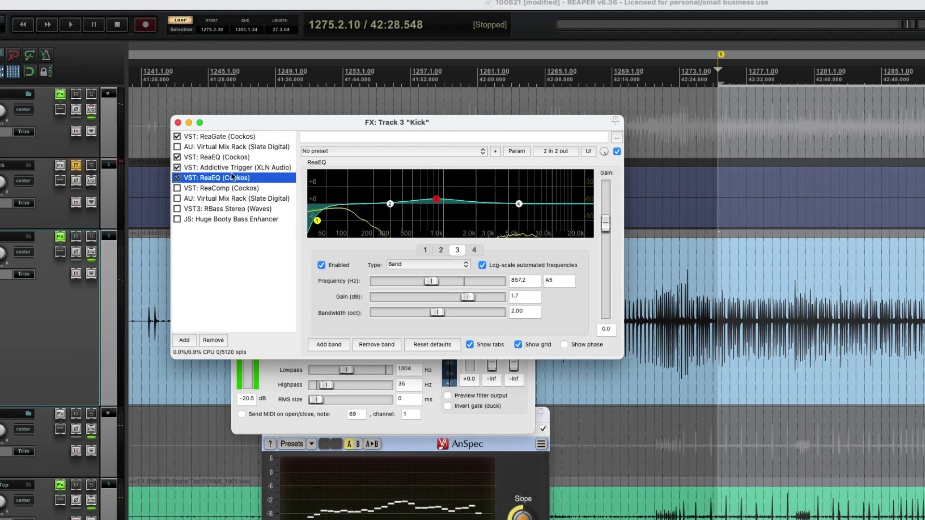
- Open Addictive Trigger in its own window for review, and return it to the FX chain window
double_click(219, 169)
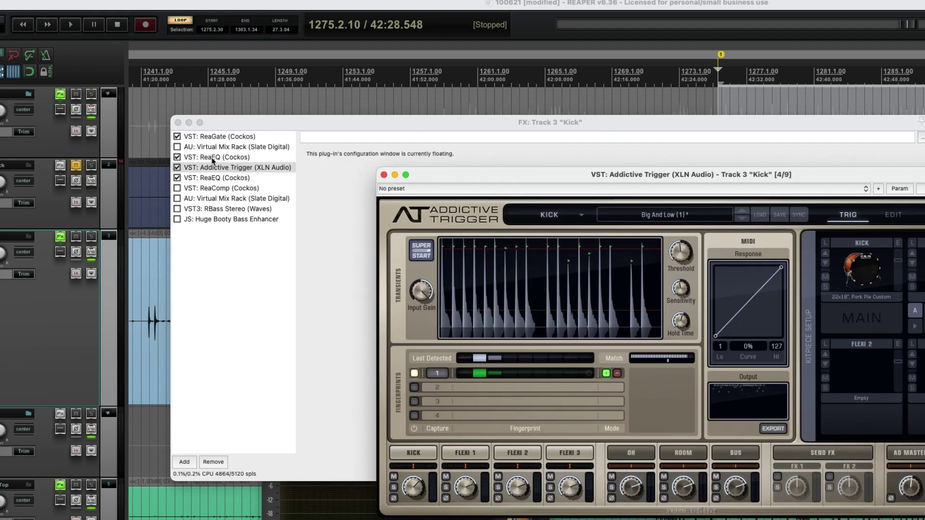
left_click(384, 176)
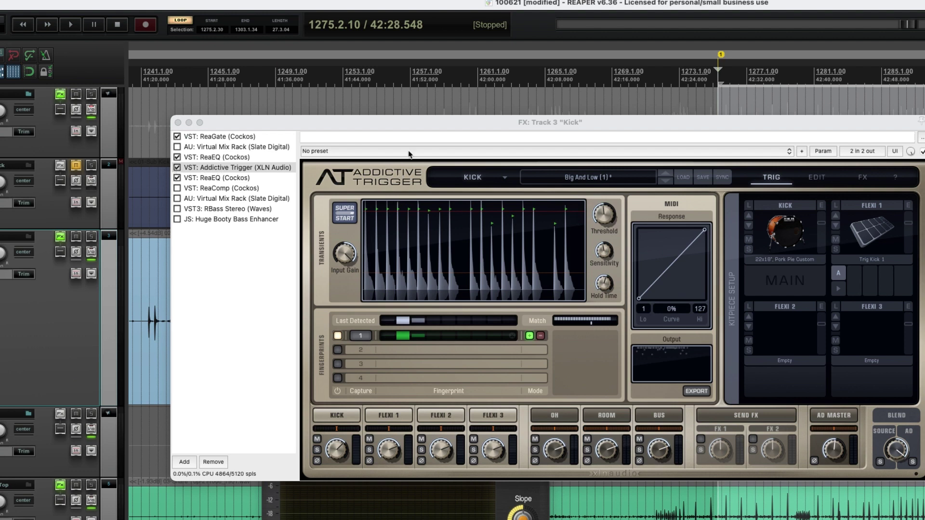
left_click_drag(394, 126, 387, 122)
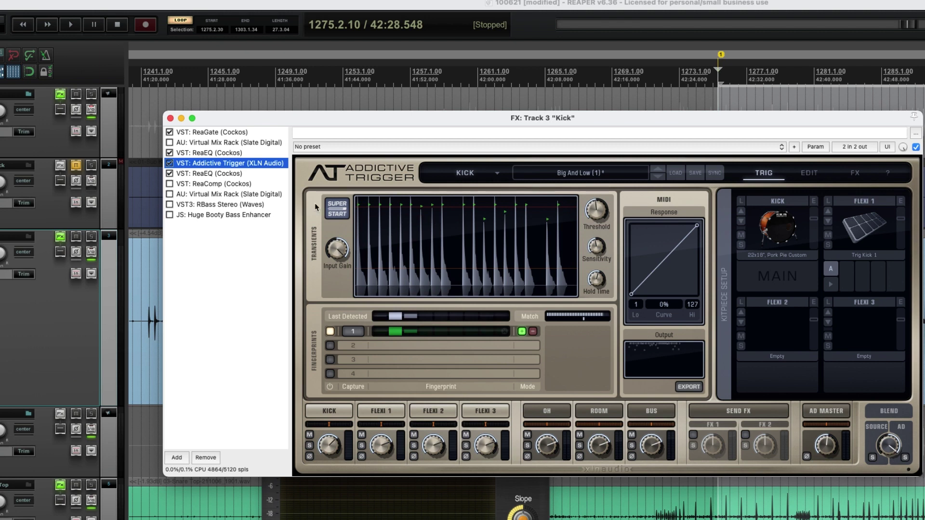
- Bypass Addictive Trigger and the second ReaEQ, and show that ReaEQ's settings
left_click(170, 174)
left_click_drag(245, 124, 237, 126)
left_click(218, 179)
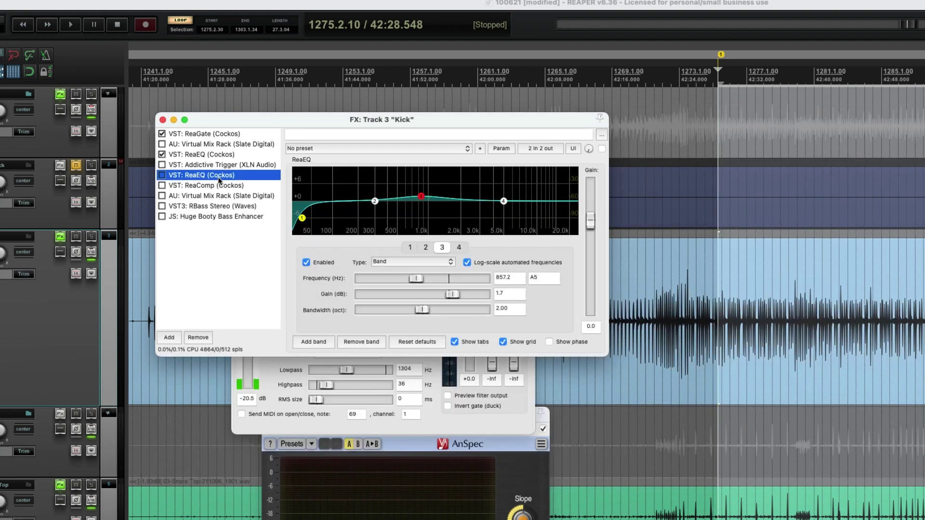
- Enable ReaComp on the kick during playback and set its release to 190 ms
left_click(189, 187)
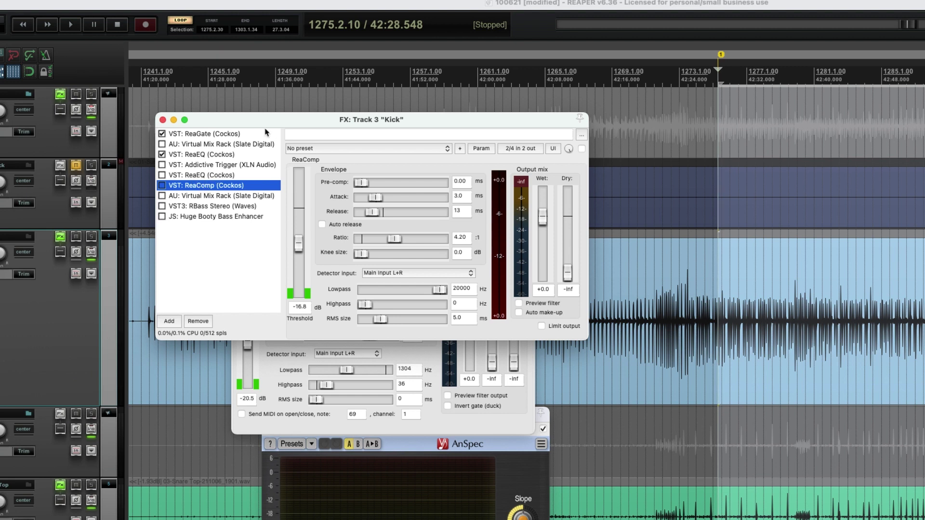
left_click_drag(263, 119, 259, 123)
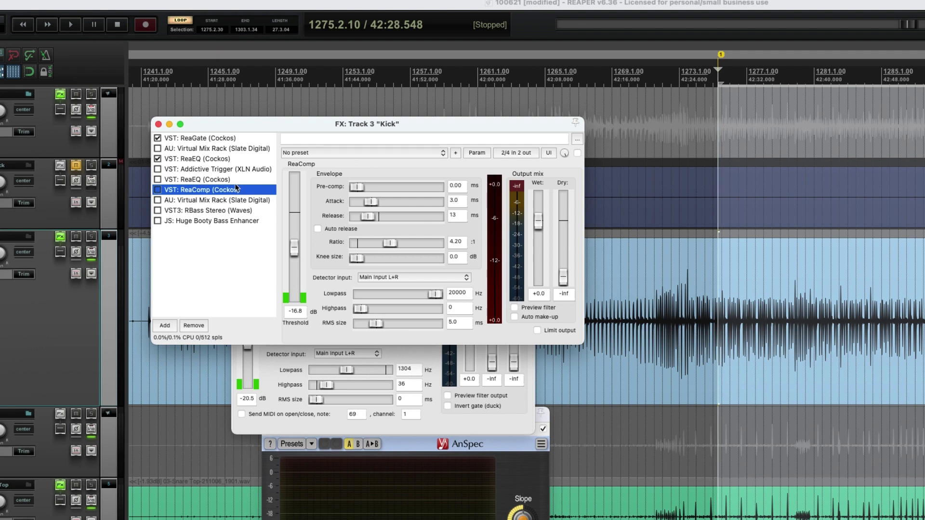
key("space")
left_click(158, 190)
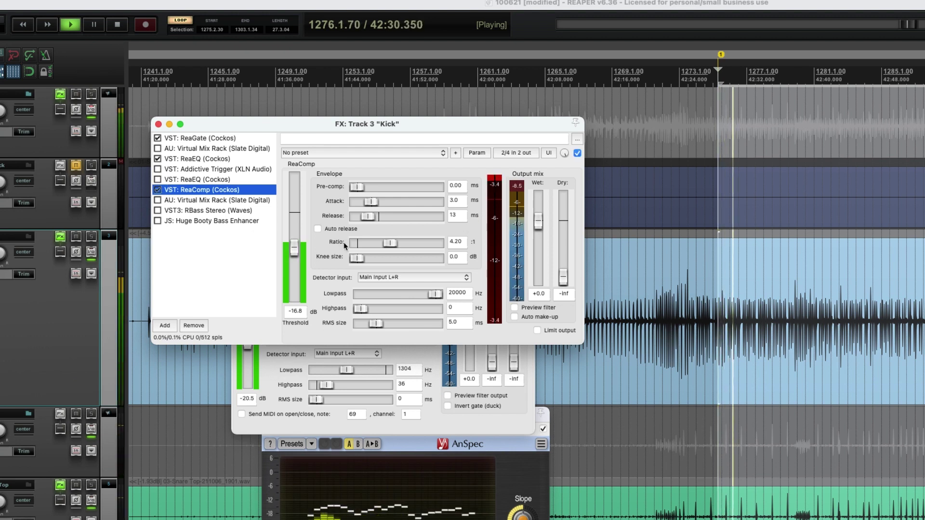
left_click(368, 217)
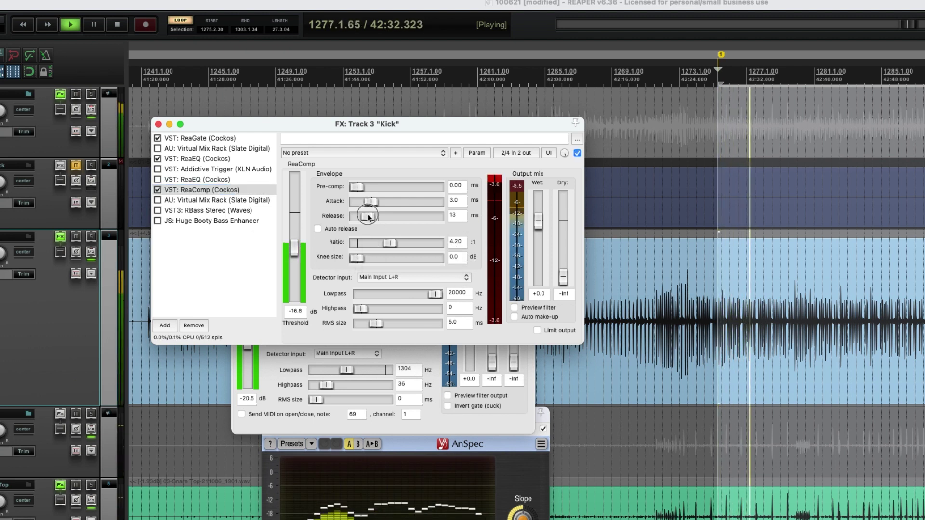
left_click_drag(368, 217, 384, 217)
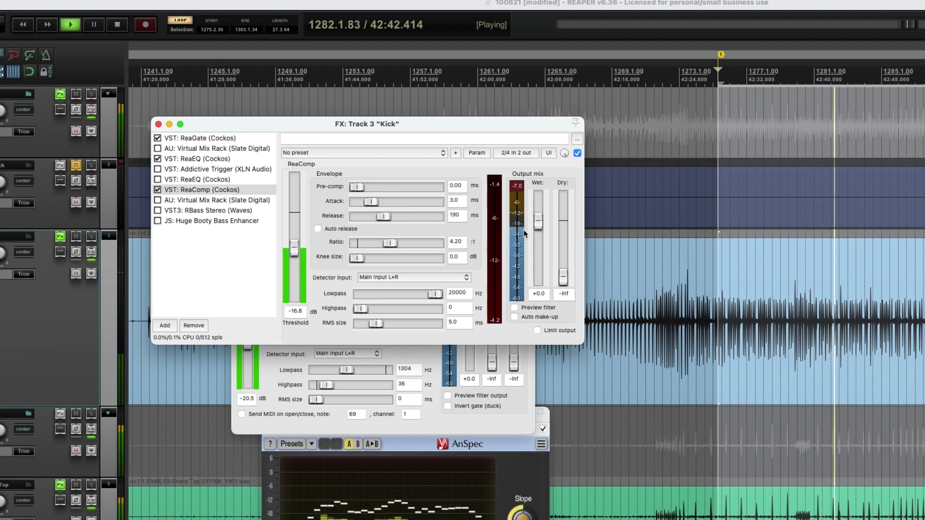
- Set ReaComp's threshold to -17.2 dB, stop playback, and set its ratio to 4.38:1
left_click_drag(294, 246, 294, 245)
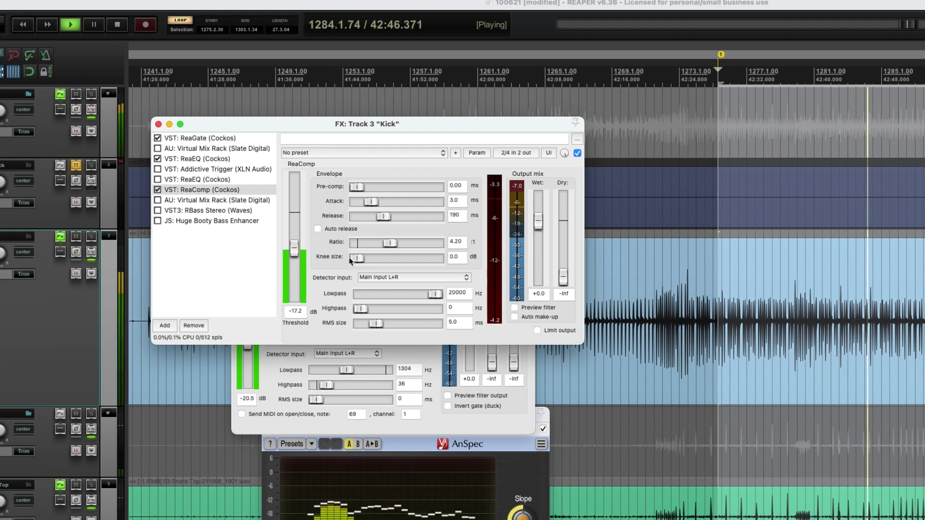
key("space")
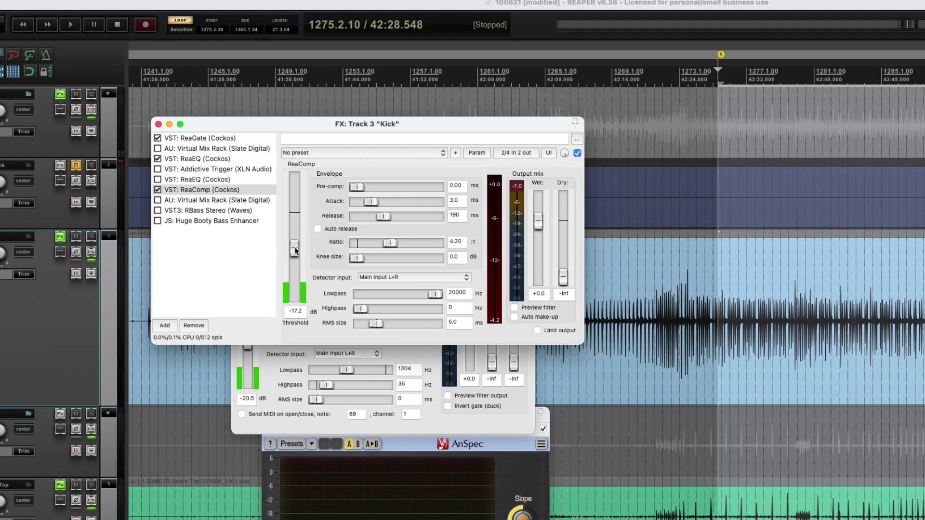
left_click_drag(393, 247, 392, 246)
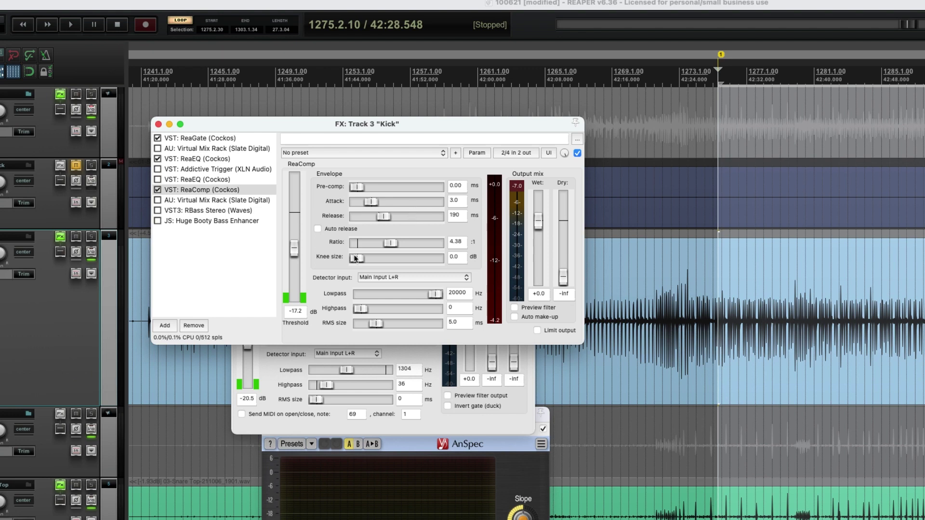
- Bypass ReaComp and enable the second Virtual Mix Rack in its own window with its FG-S EQ module switched off
left_click(161, 191)
double_click(173, 200)
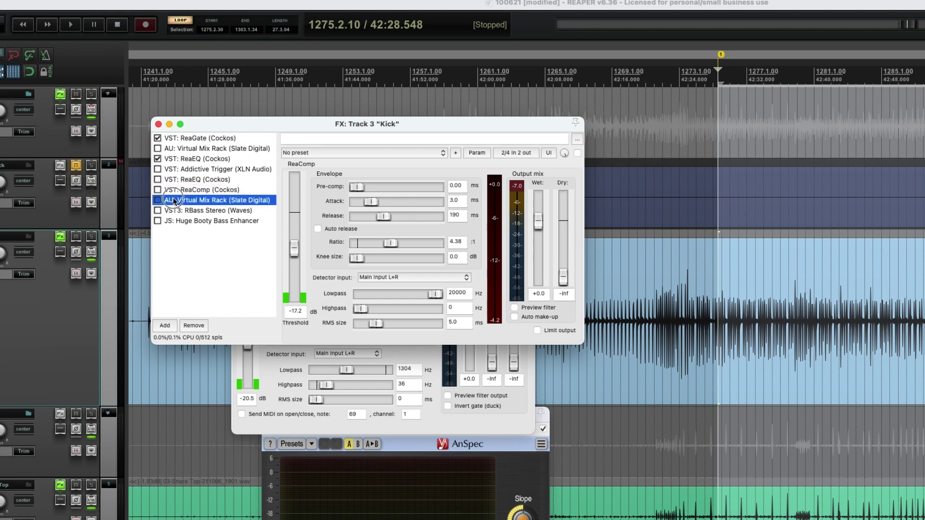
left_click_drag(463, 298, 559, 211)
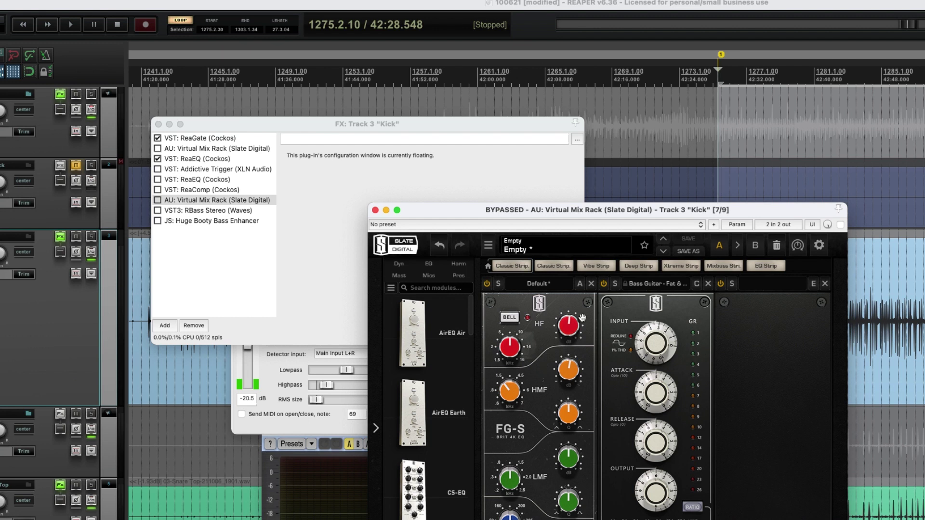
left_click(487, 285)
left_click(841, 225)
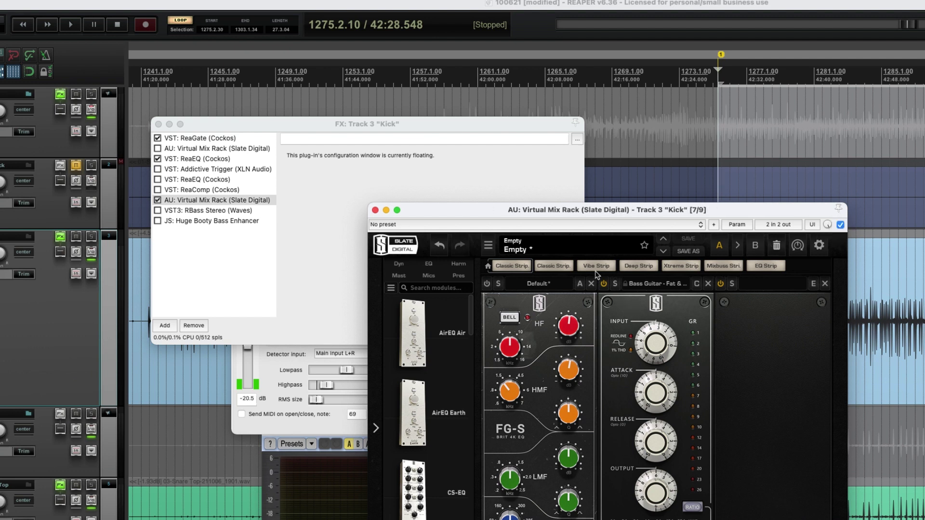
left_click(487, 284)
left_click_drag(539, 213, 416, 213)
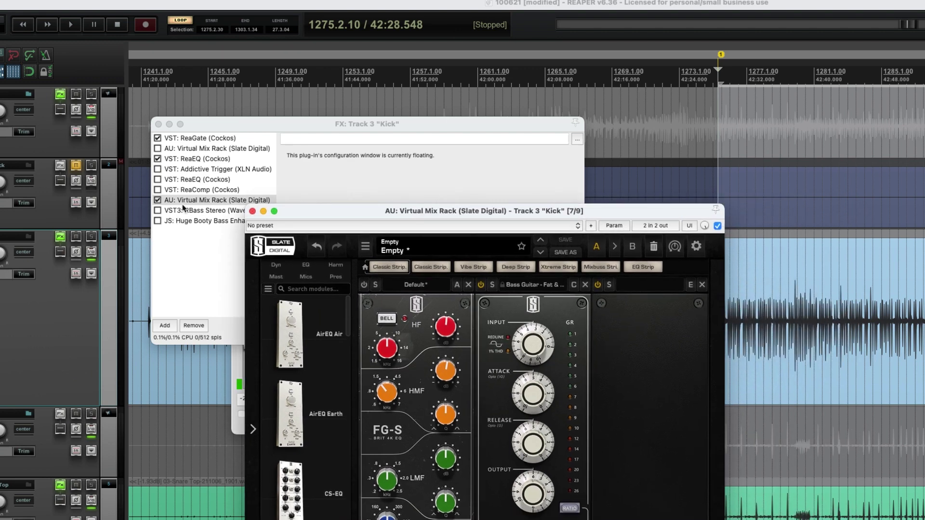
left_click_drag(304, 216, 312, 221)
- Play the mix through Virtual Mix Rack's FG-Stress compressor, review its input, release and output controls, and stop playback
key("space")
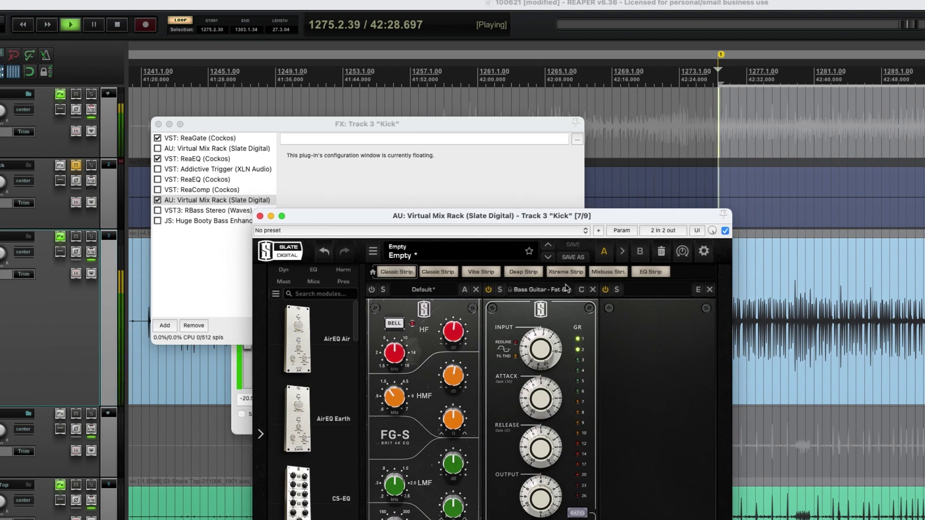
left_click_drag(538, 342, 539, 342)
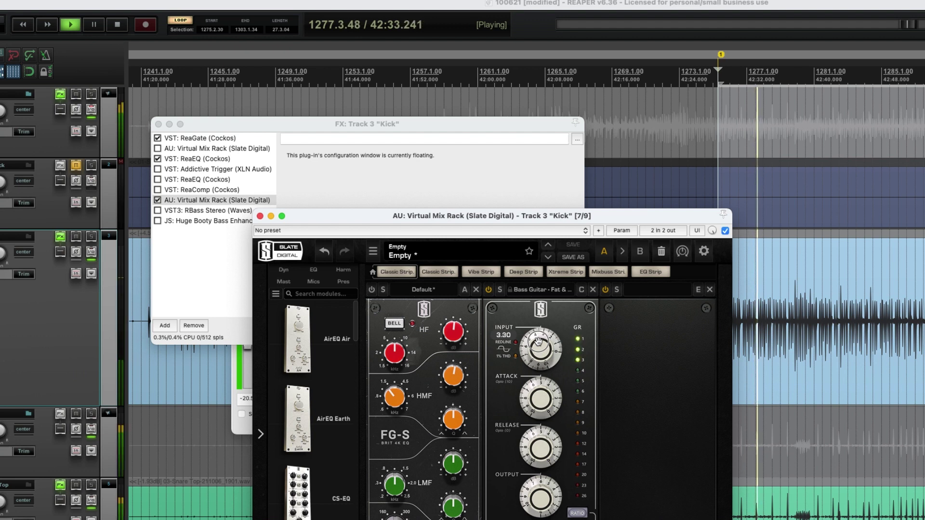
left_click(542, 448)
left_click_drag(542, 447, 544, 491)
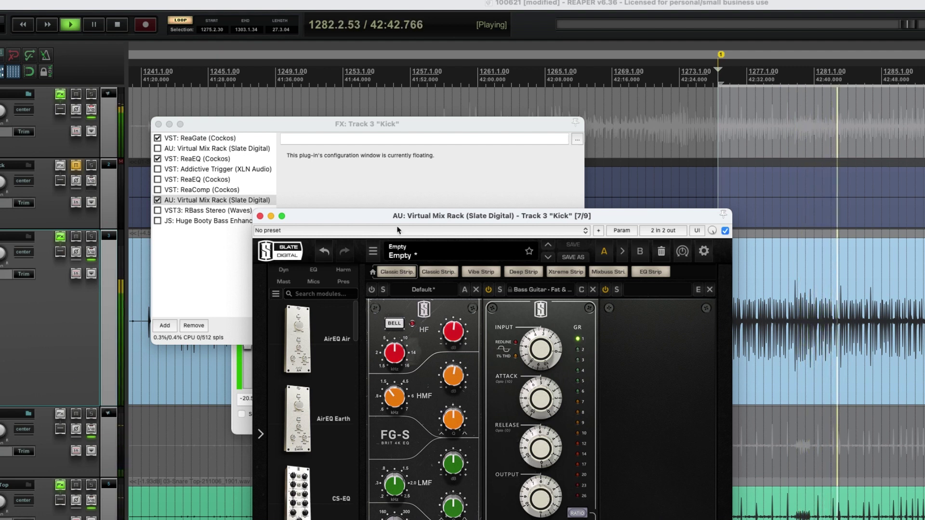
key("space")
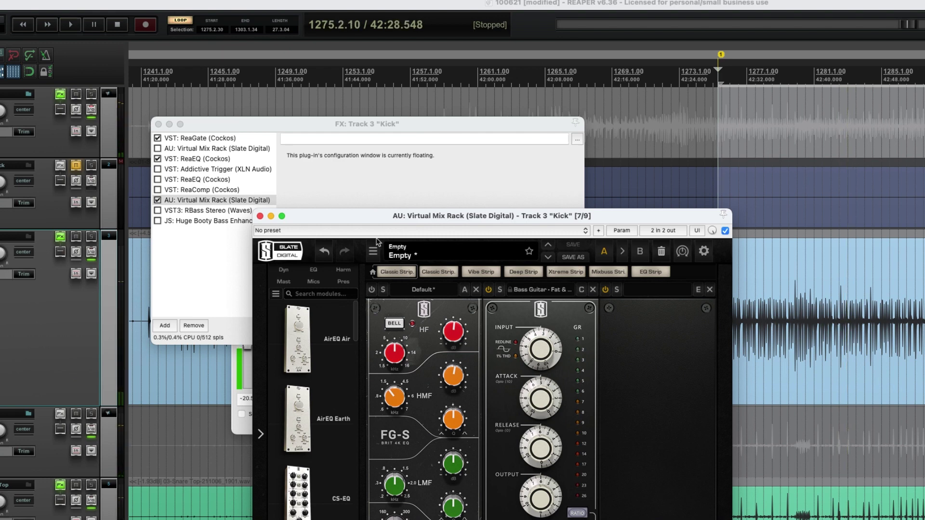
- Bypass Virtual Mix Rack and dock it back in the FX chain, with ReaComp re-enabled and its settings shown
left_click_drag(360, 217, 391, 209)
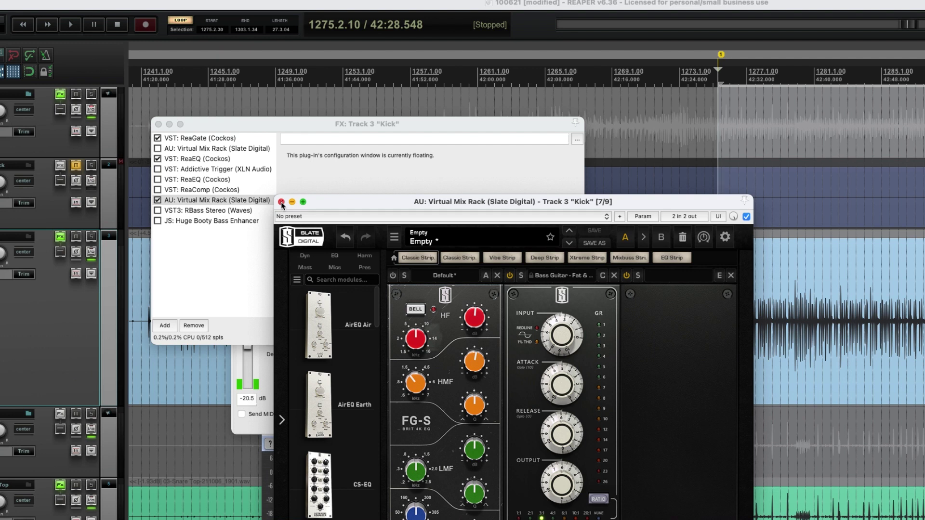
left_click(158, 201)
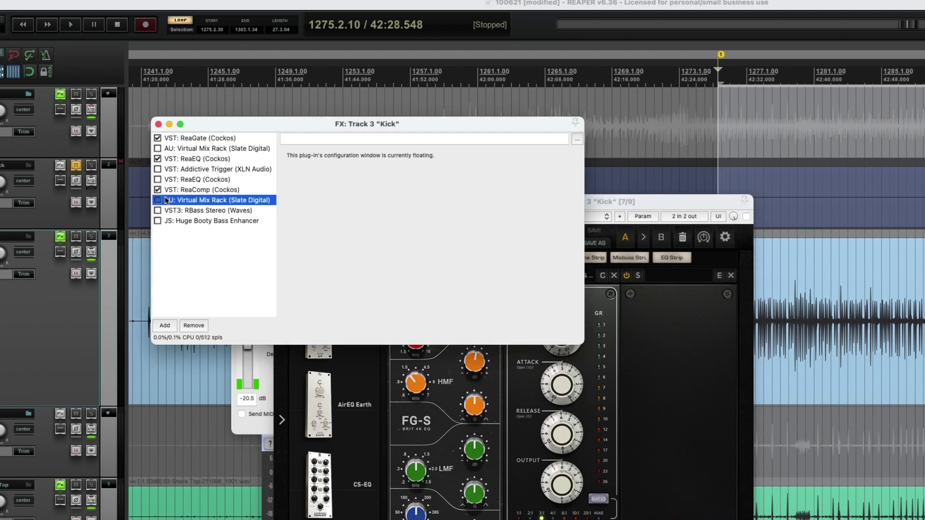
left_click(647, 207)
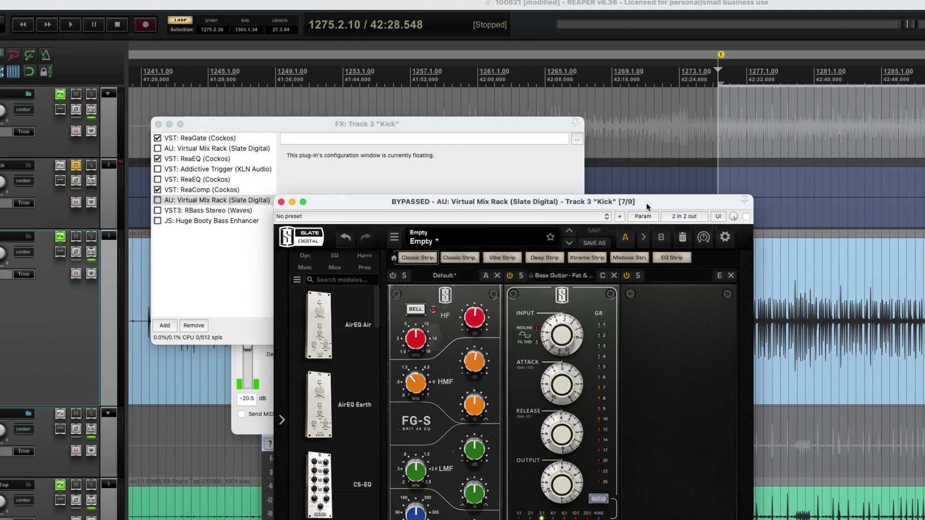
left_click(281, 202)
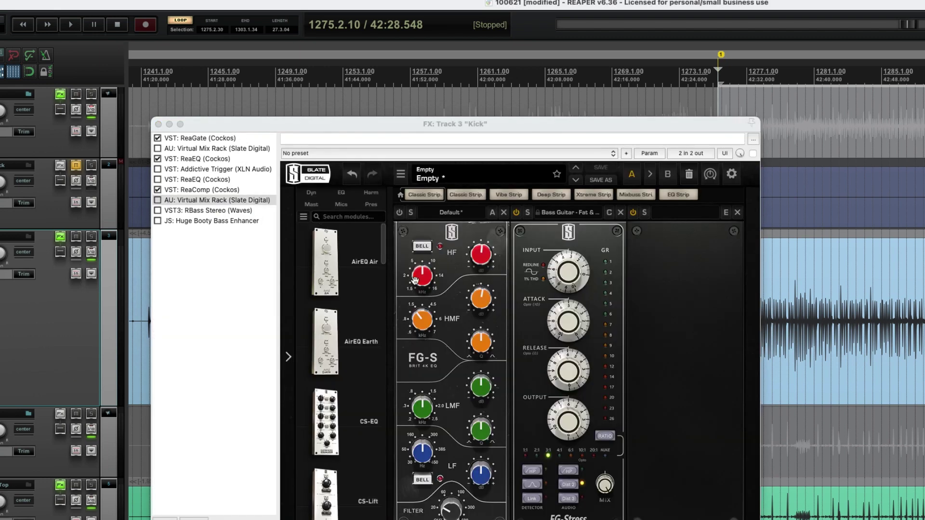
left_click(231, 242)
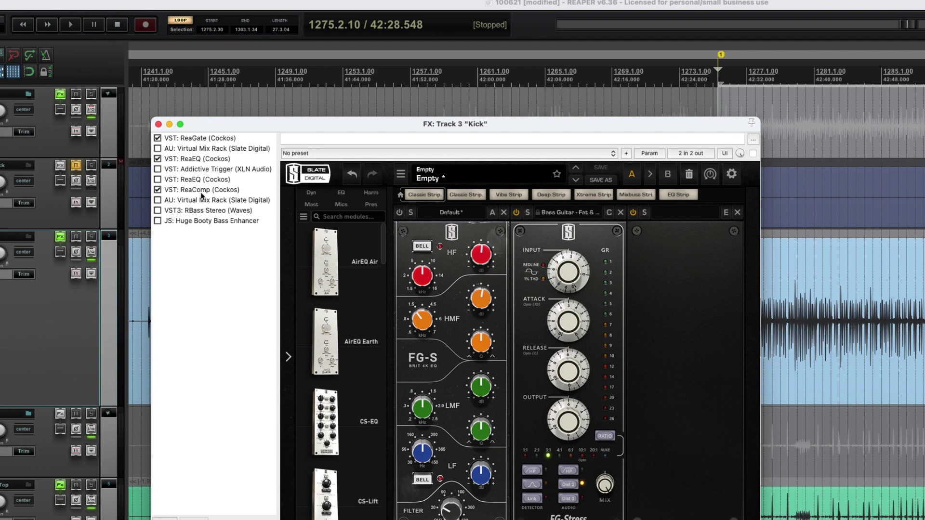
left_click(202, 191)
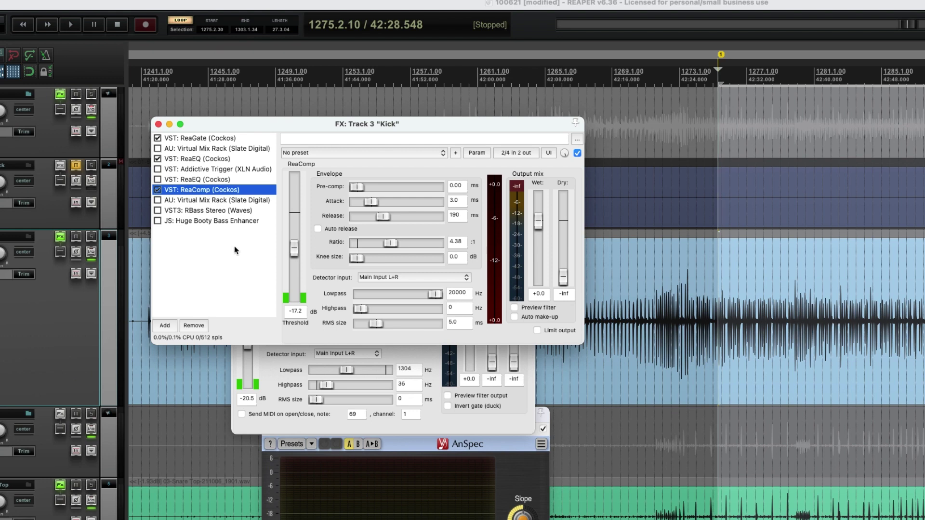
- Hide the floating ReaGate window and arrange the AnSpec analyzer directly below the kick's FX chain window
left_click_drag(248, 126, 246, 124)
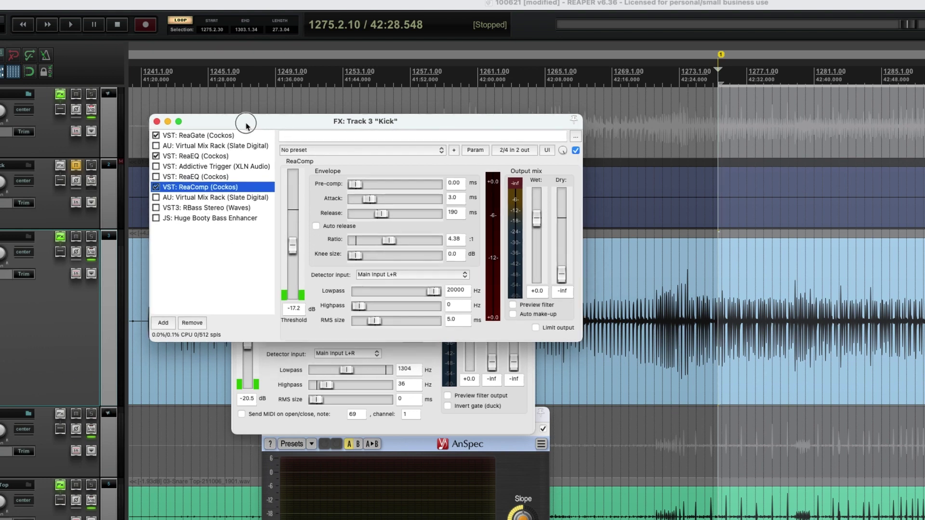
left_click(426, 364)
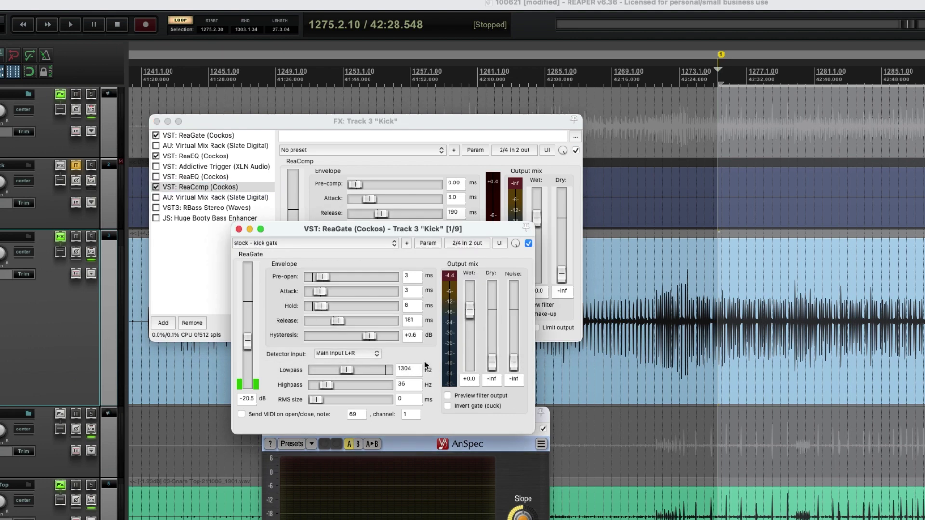
left_click(251, 230)
left_click_drag(424, 415, 423, 397)
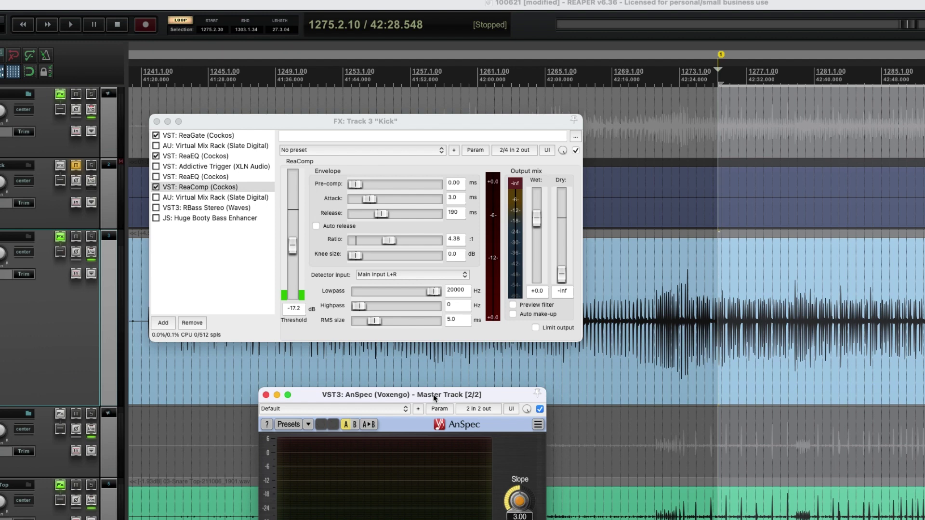
left_click_drag(434, 398, 388, 357)
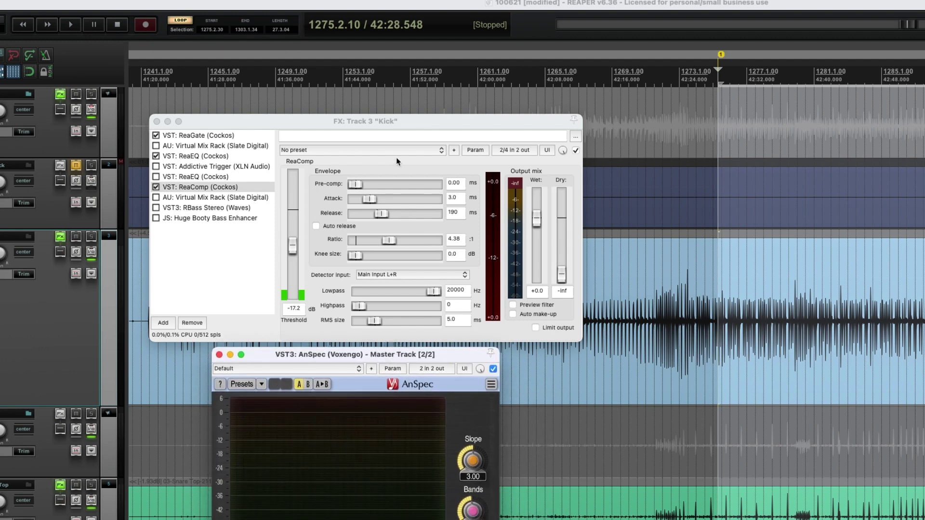
left_click_drag(374, 126, 371, 74)
left_click_drag(391, 355, 393, 295)
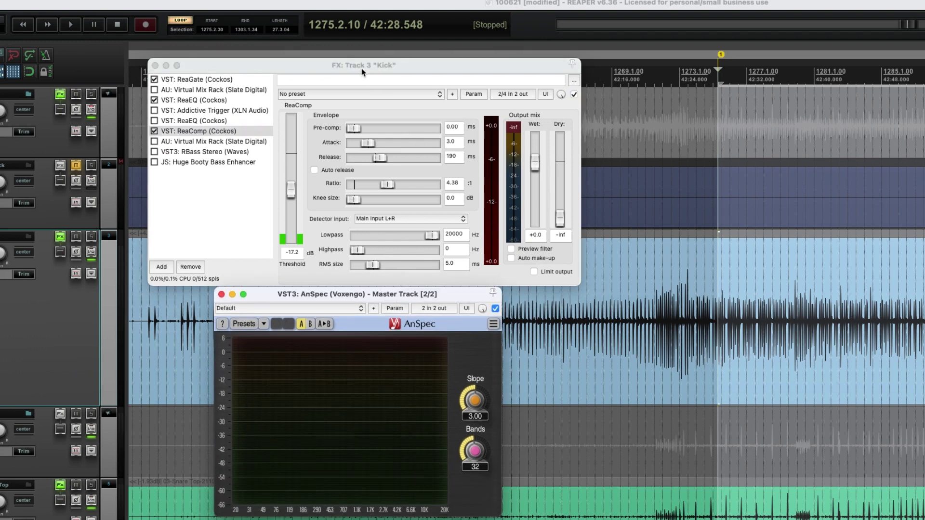
left_click_drag(362, 72, 360, 54)
left_click_drag(378, 297, 376, 299)
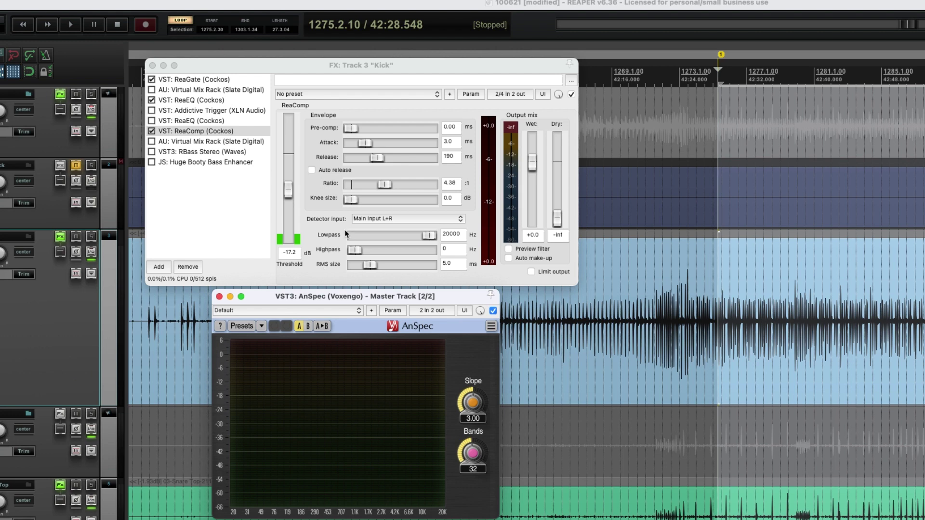
- Move Huge Booty Bass Enhancer above RBass Stereo in the chain, and set its Mix and Drive to 0 in a floating window
left_click_drag(188, 163, 197, 217)
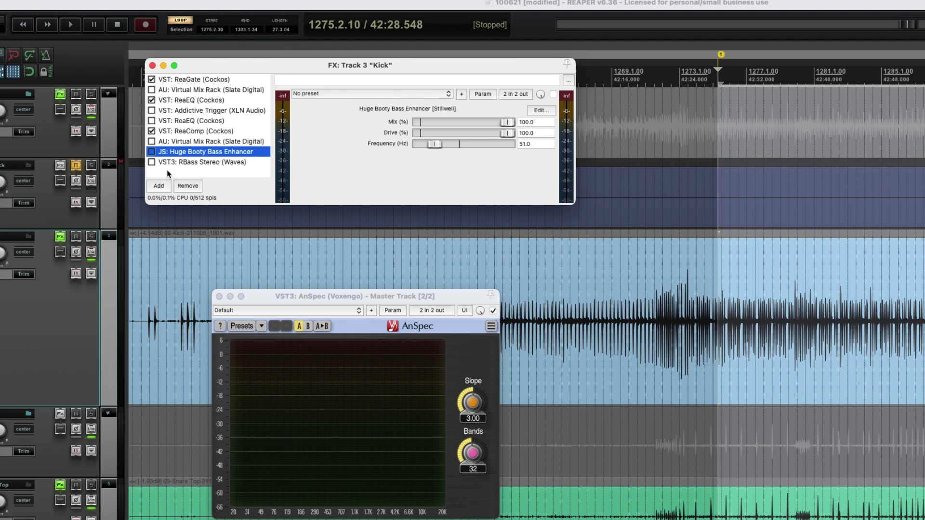
double_click(188, 156)
left_click_drag(414, 308, 402, 178)
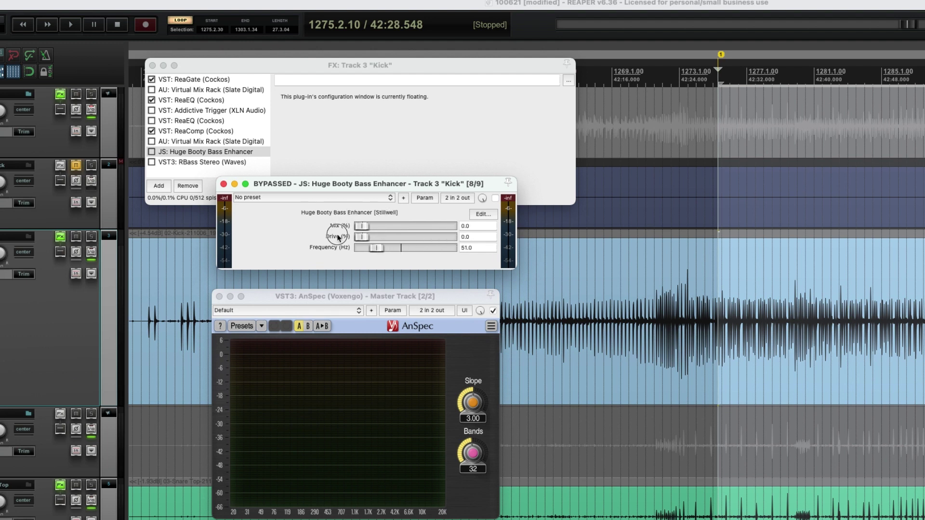
- Solo the kick and, during playback, enable Huge Booty Bass Enhancer with Mix at 100% and Drive at 96.2%
left_click(91, 237)
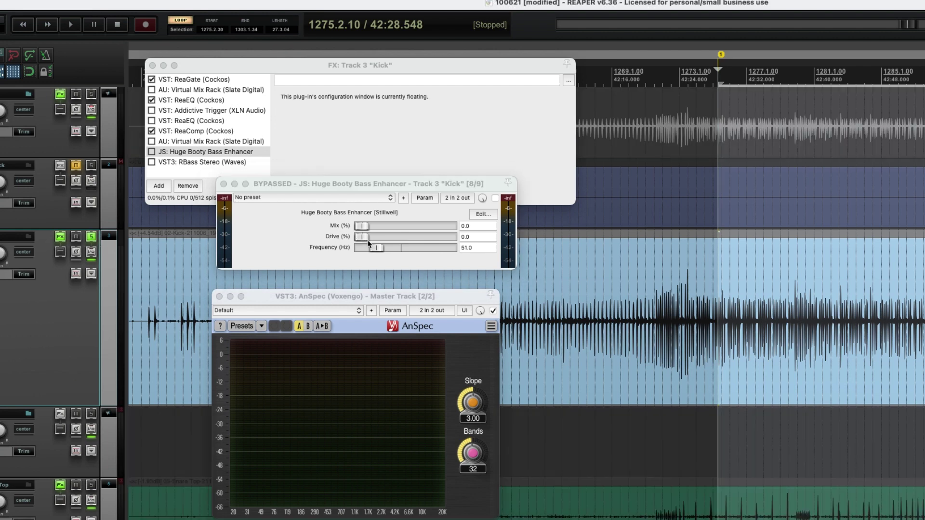
left_click_drag(476, 186, 476, 189)
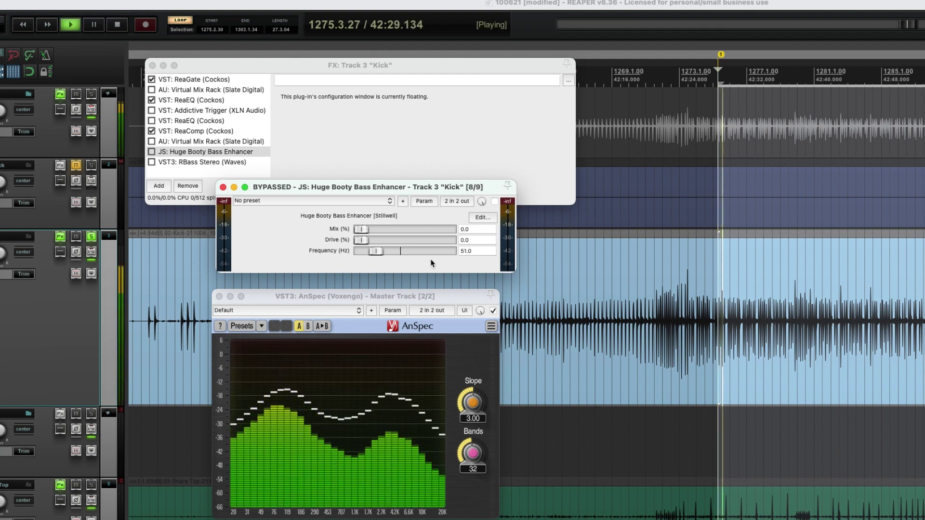
left_click(495, 201)
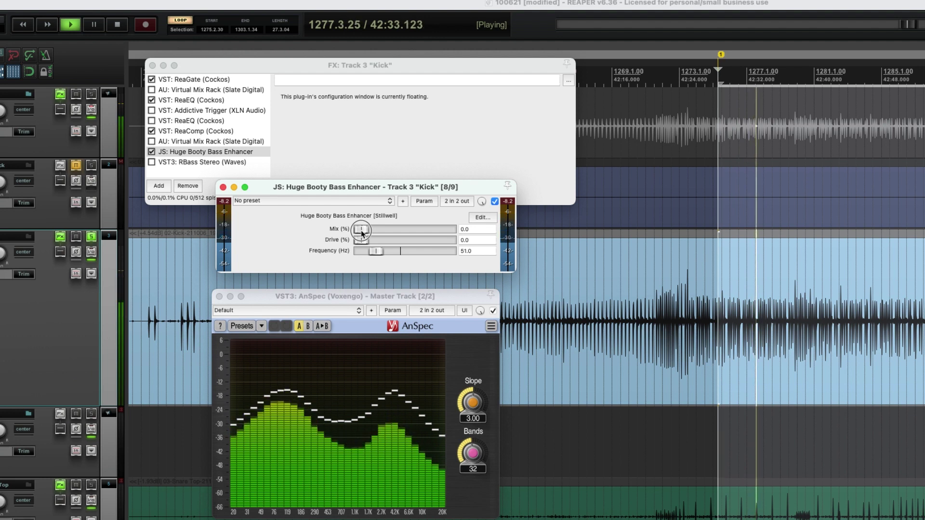
left_click_drag(362, 234, 451, 237)
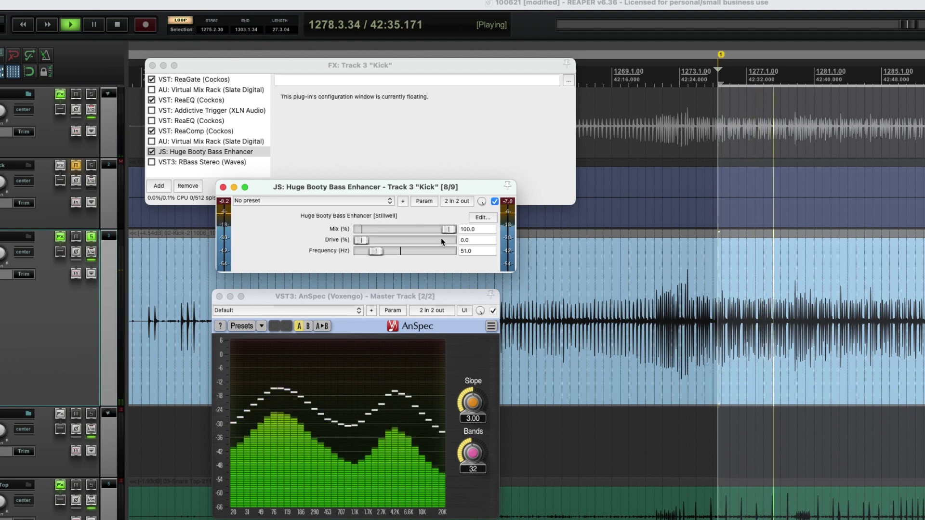
left_click_drag(366, 241, 450, 246)
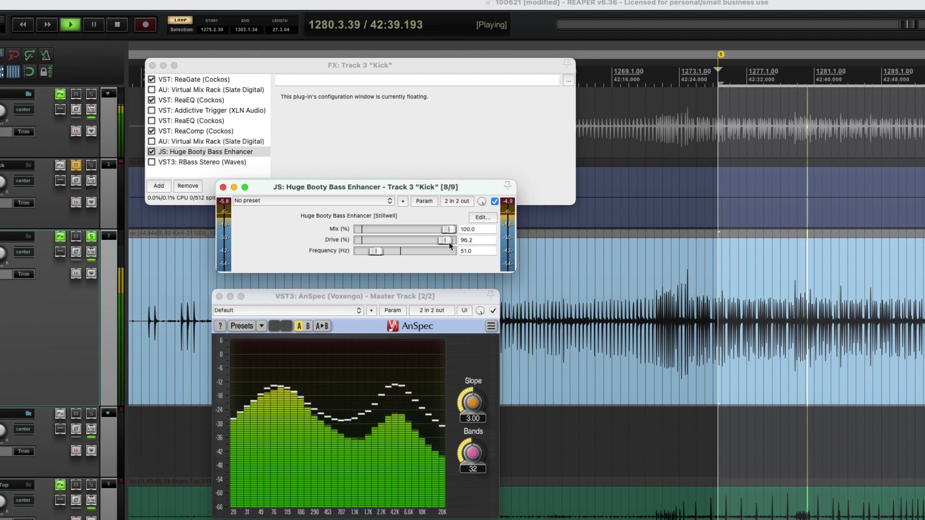
- Compare the soloed kick with Huge Booty Bass Enhancer bypassed and enabled, leave it enabled, and stop playback
left_click(495, 202)
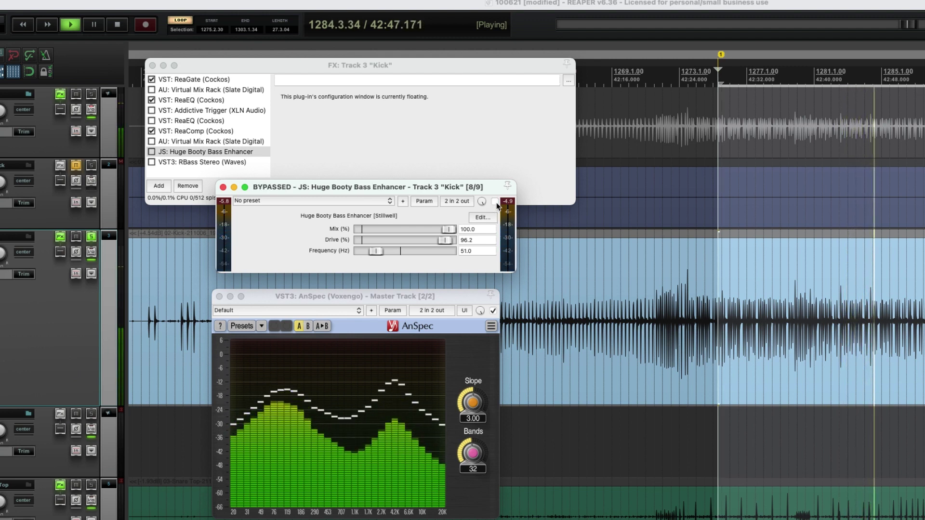
left_click(495, 202)
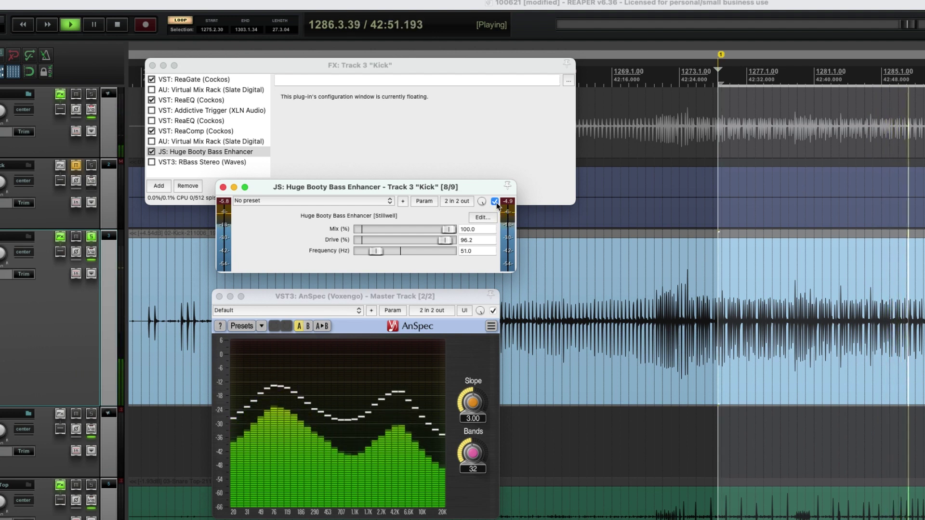
left_click(495, 202)
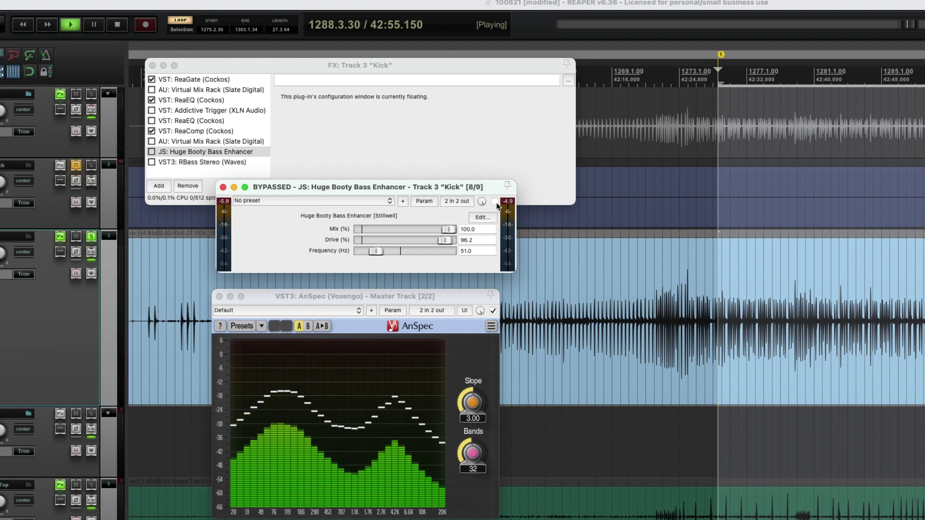
left_click(496, 202)
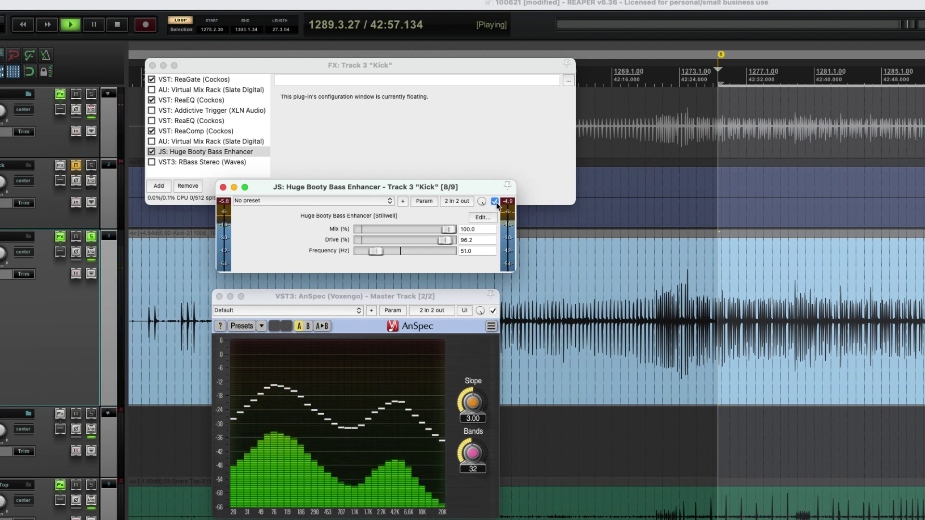
key("space")
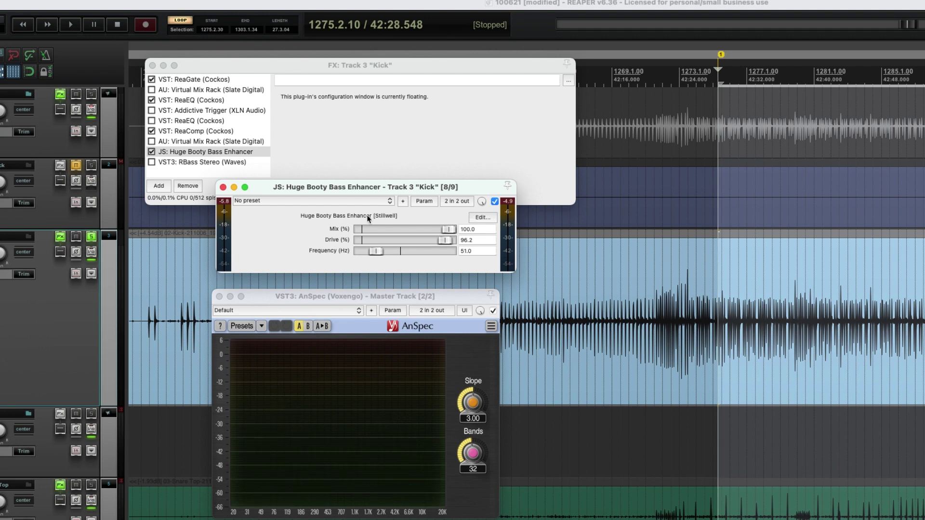
- Close the floating Huge Booty Bass Enhancer window and bypass the plug-in in the kick's chain
left_click_drag(276, 188, 274, 192)
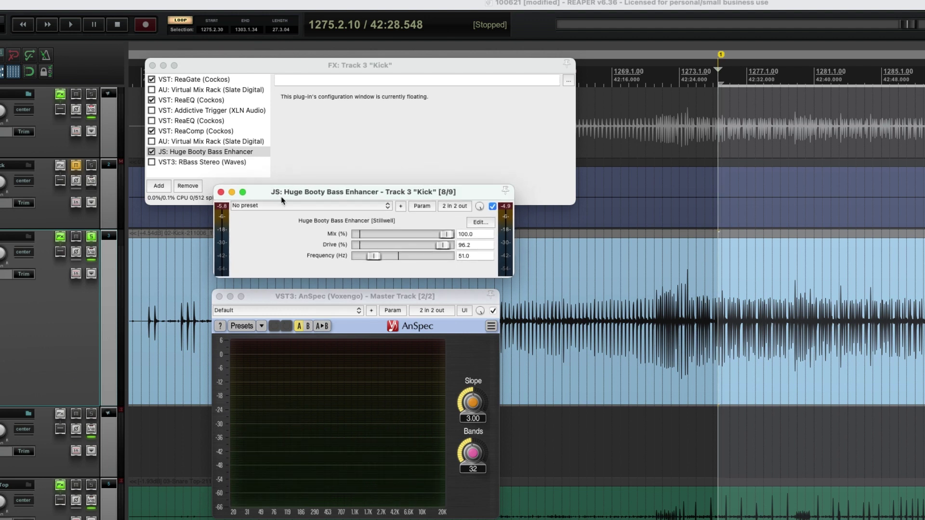
left_click(221, 192)
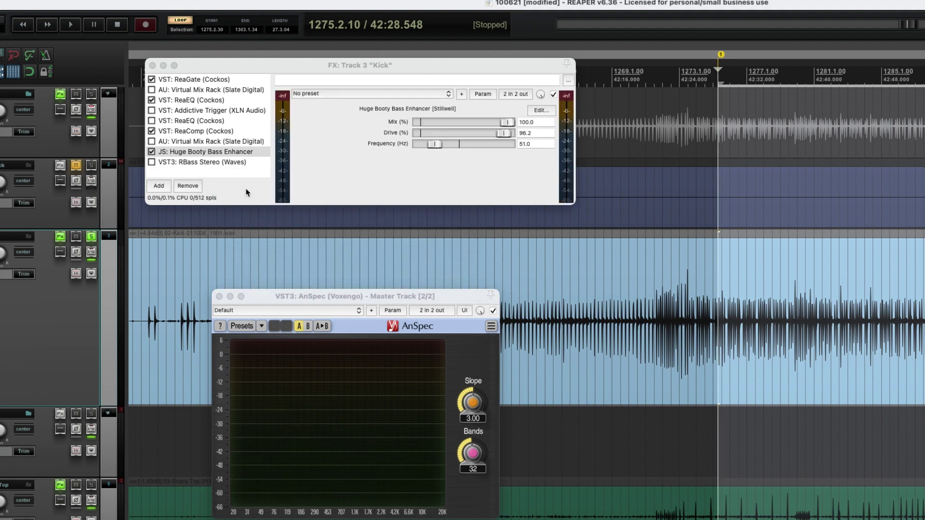
left_click(152, 152)
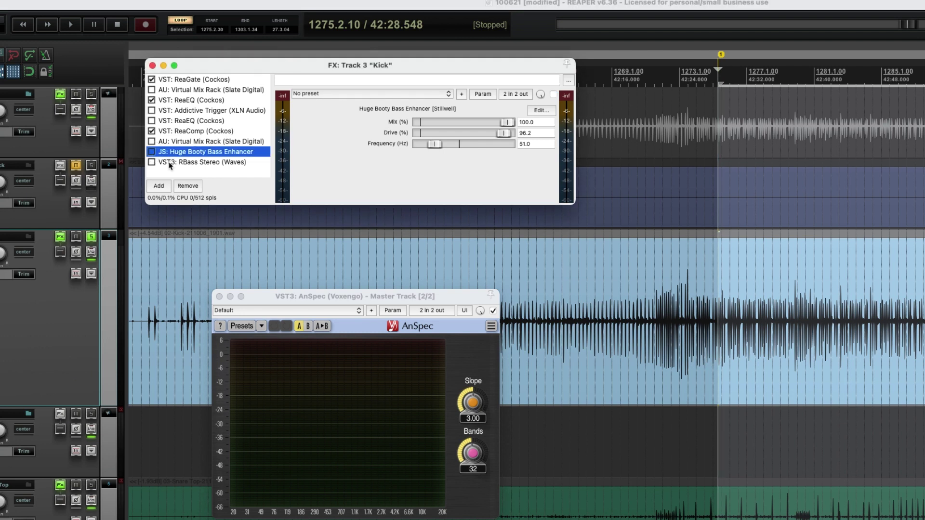
- Show and enable RBass Stereo in the kick's chain and move the AnSpec analyzer below the FX chain window
left_click(181, 164)
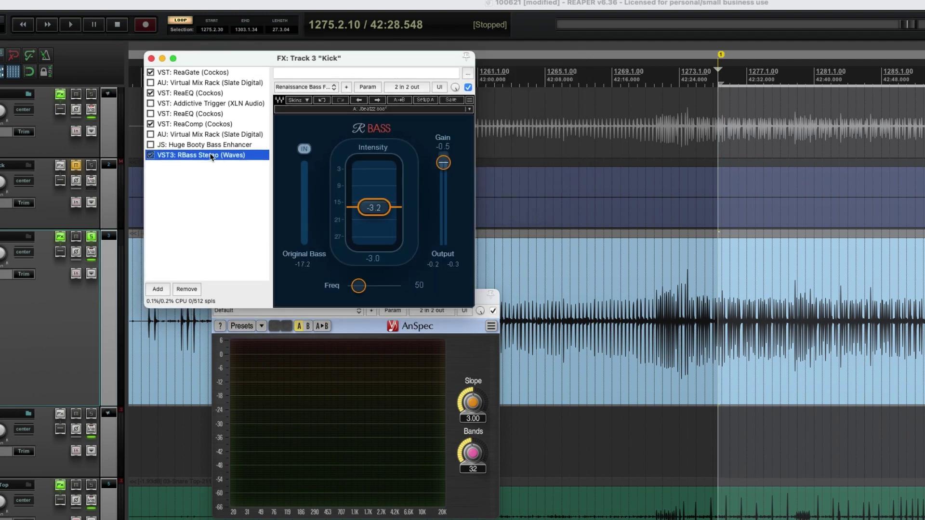
left_click(490, 302)
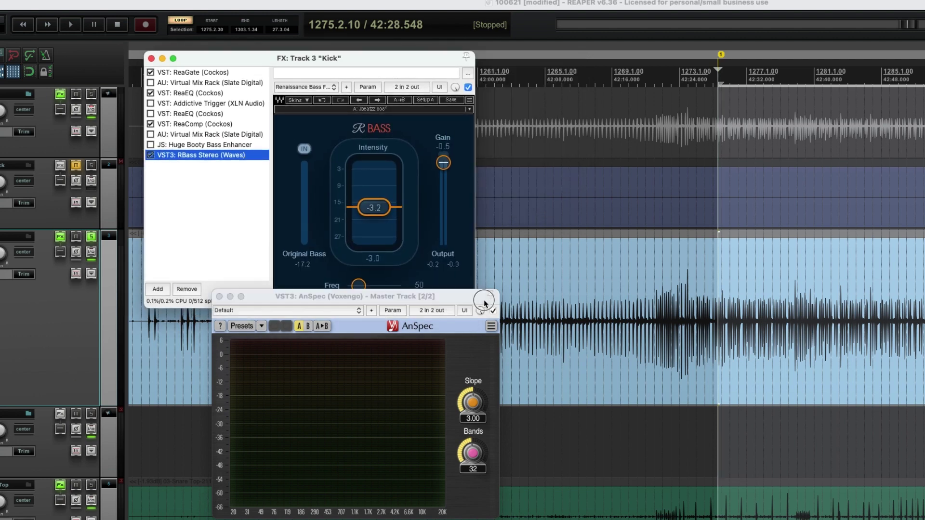
left_click_drag(401, 299, 399, 327)
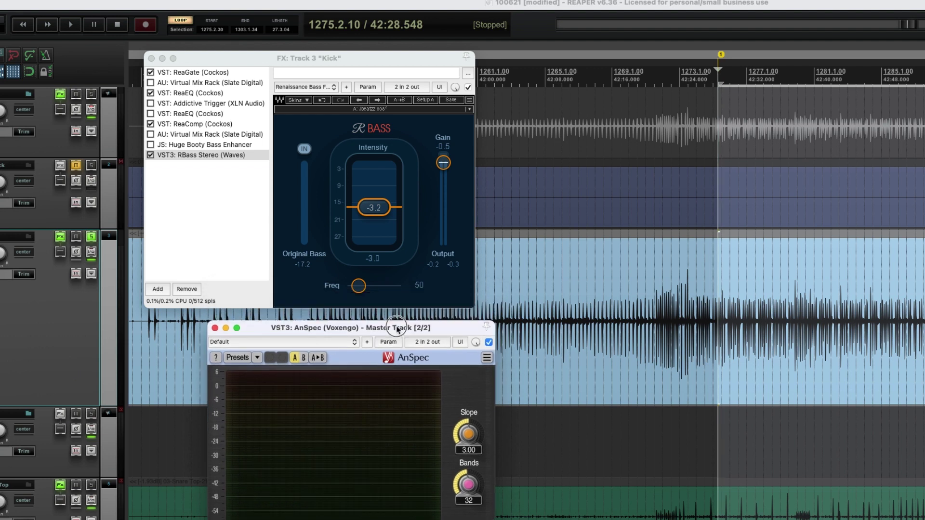
- Lower RBass's Intensity to -4.1 and on to -5.8 while comparing the soloed kick with RBass bypassed and enabled, leave it enabled, and stop playback
left_click(382, 213)
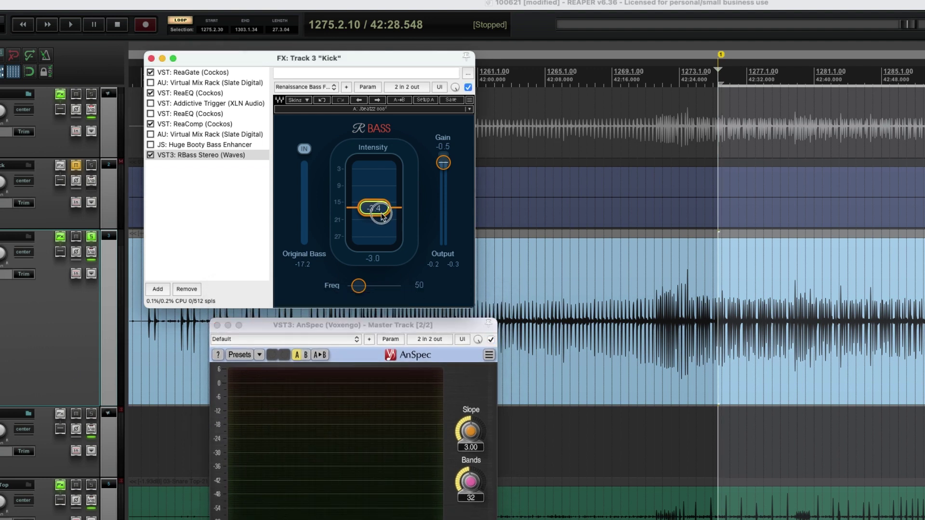
left_click_drag(382, 214, 381, 223)
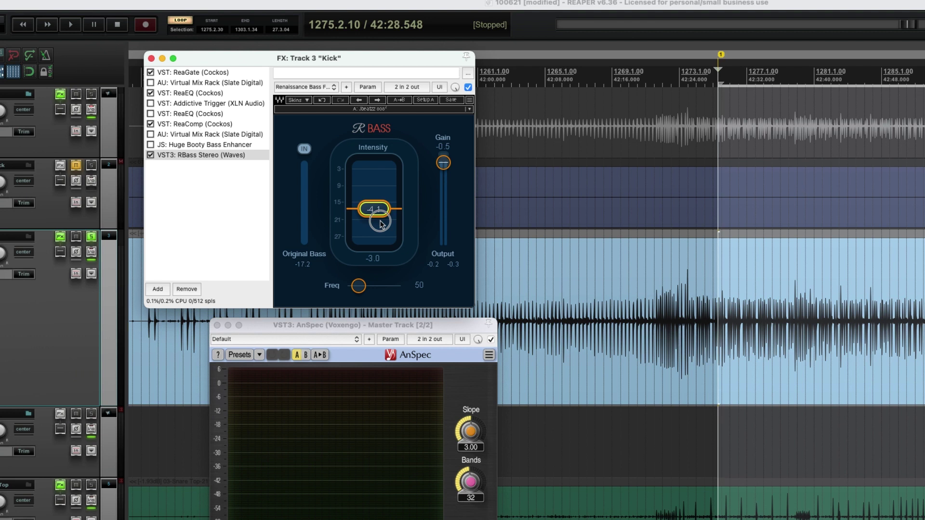
left_click(151, 155)
key("space")
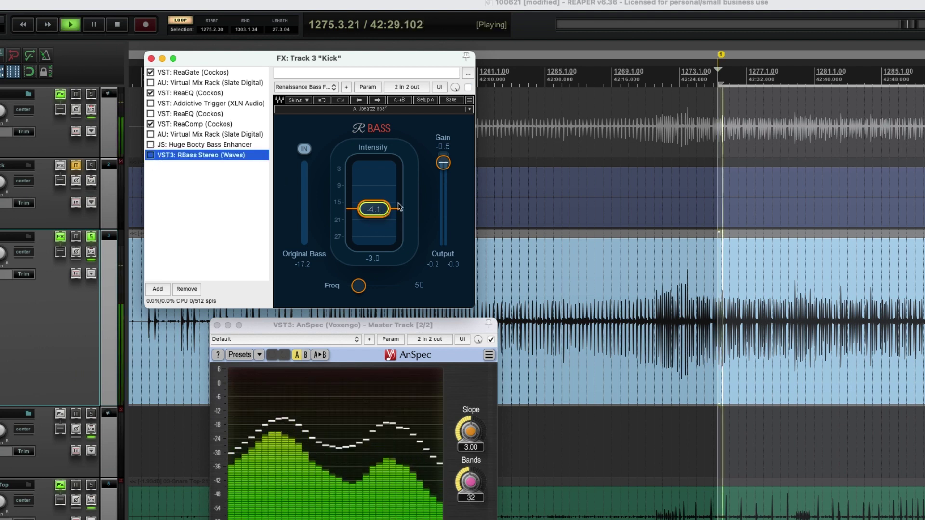
left_click(150, 155)
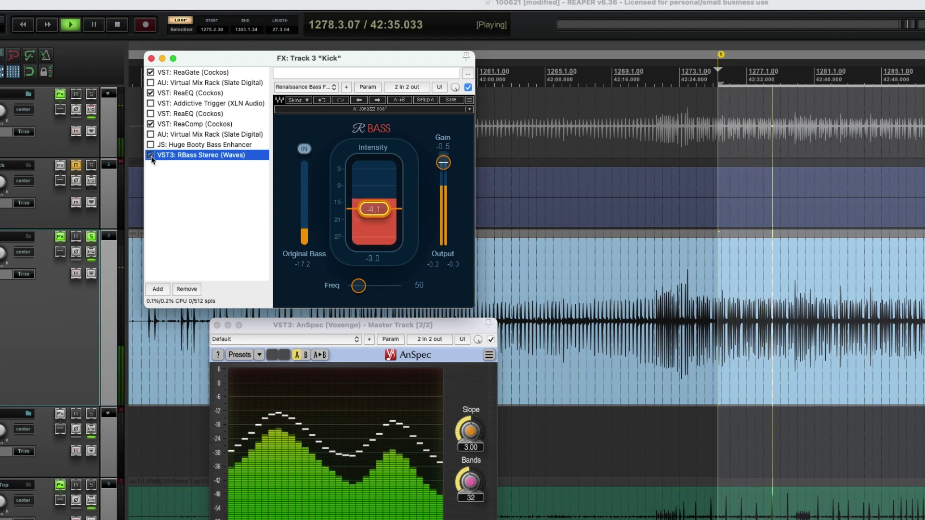
left_click(379, 232)
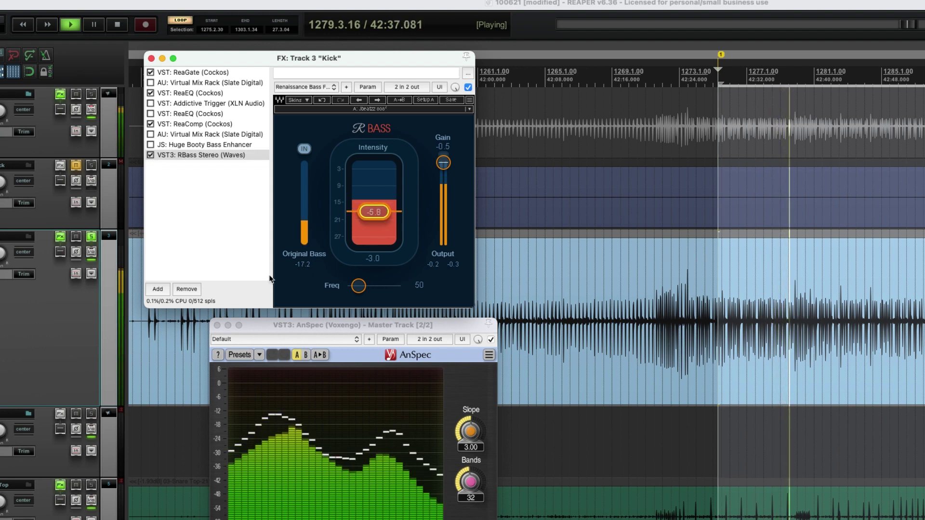
left_click(150, 155)
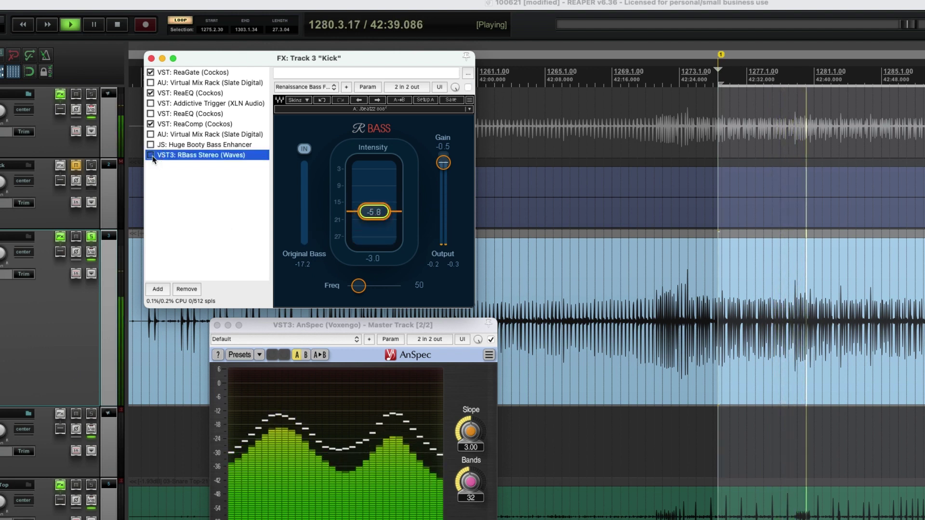
left_click(151, 155)
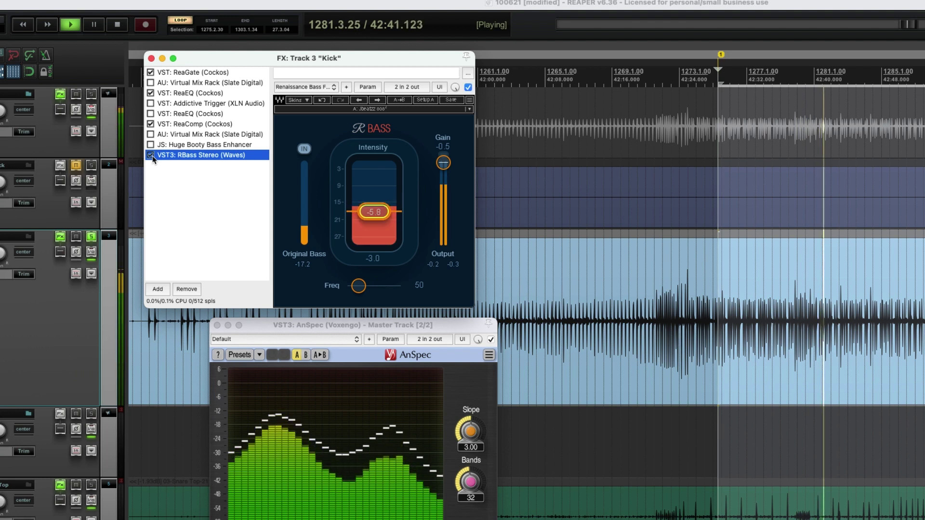
key("space")
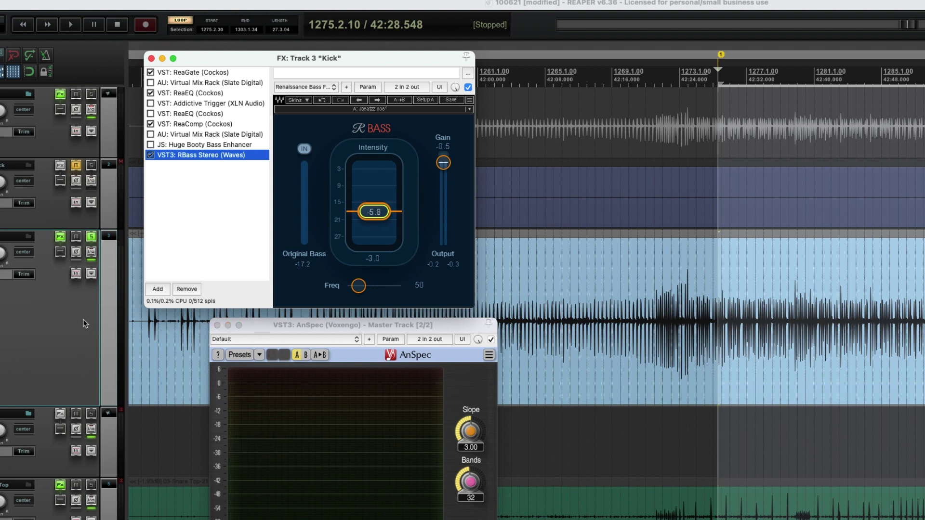
- Shift the AnSpec window slightly under the kick's FX chain and unsolo the kick track
left_click_drag(284, 325, 280, 325)
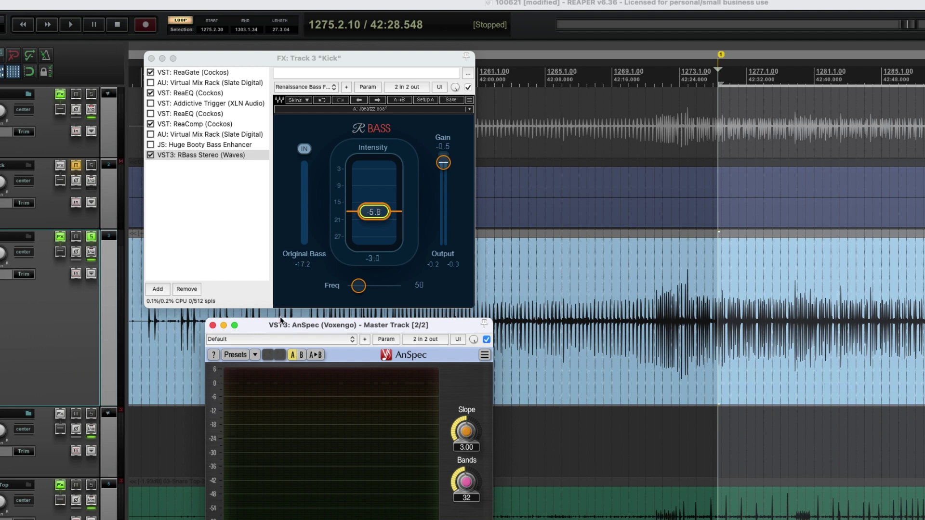
left_click_drag(281, 326, 276, 322)
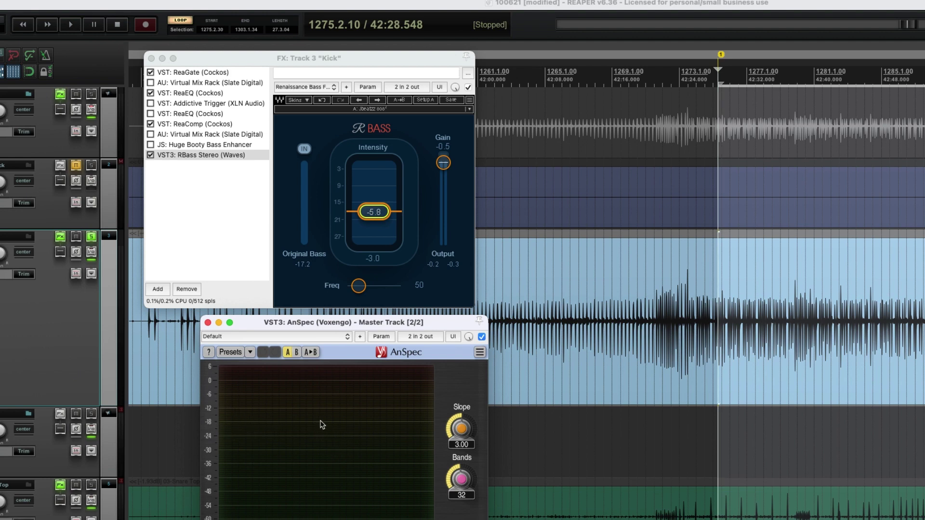
scroll(143, 311, "up", 1)
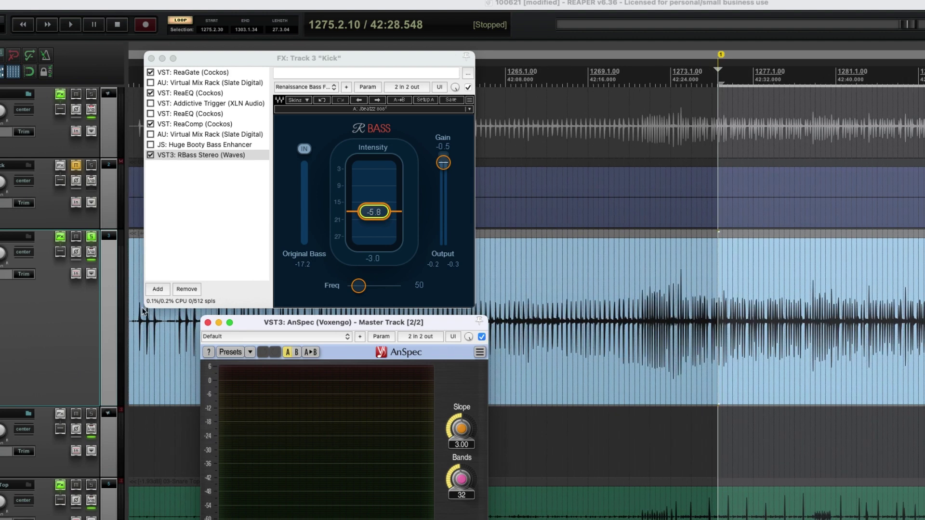
left_click(92, 238)
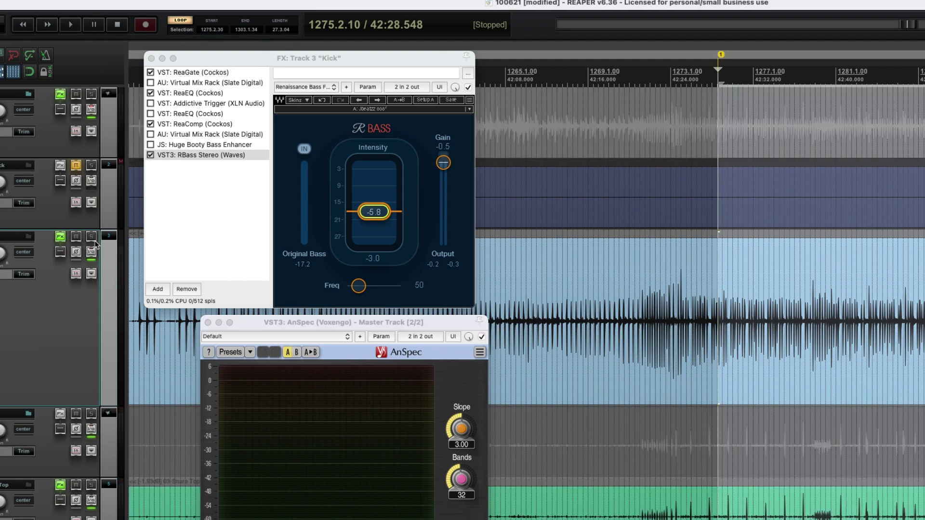
- Bypass RBass and, playing the full mix, compare the kick with Huge Booty Bass Enhancer enabled and bypassed
left_click(151, 155)
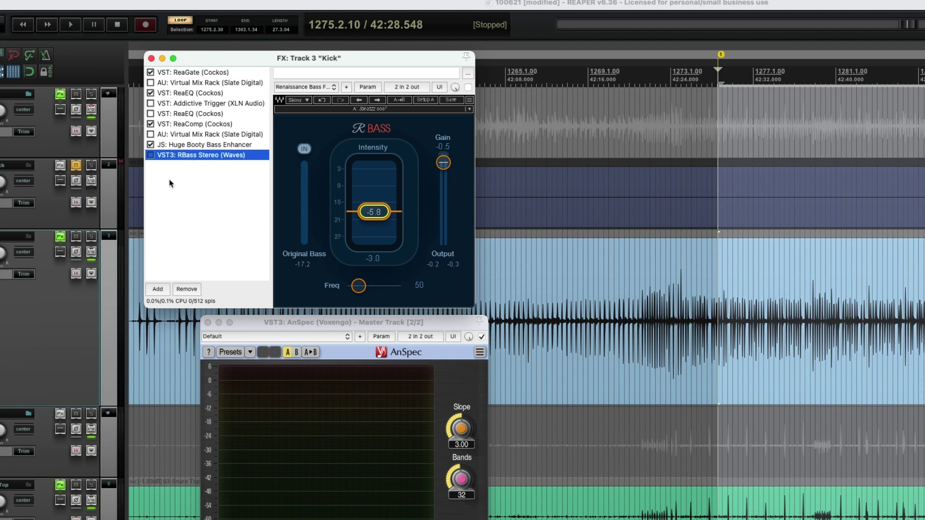
key("space")
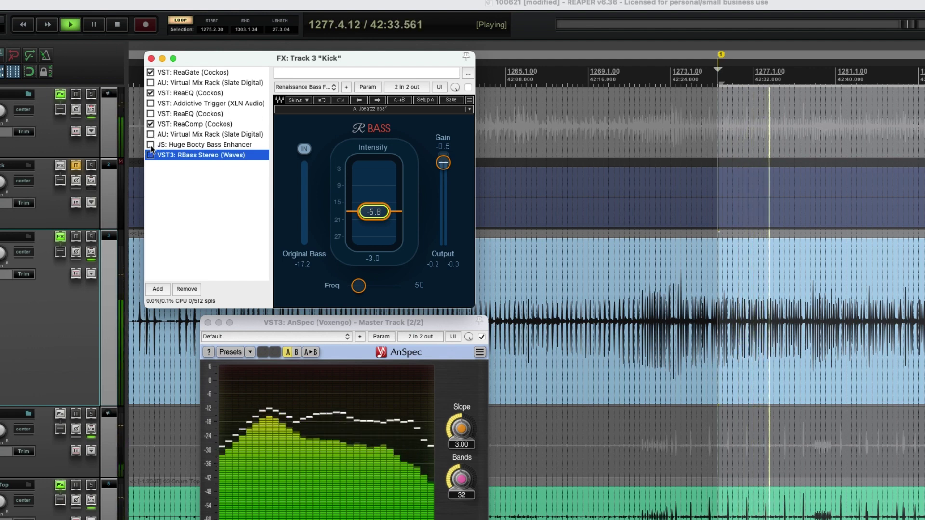
left_click(150, 145)
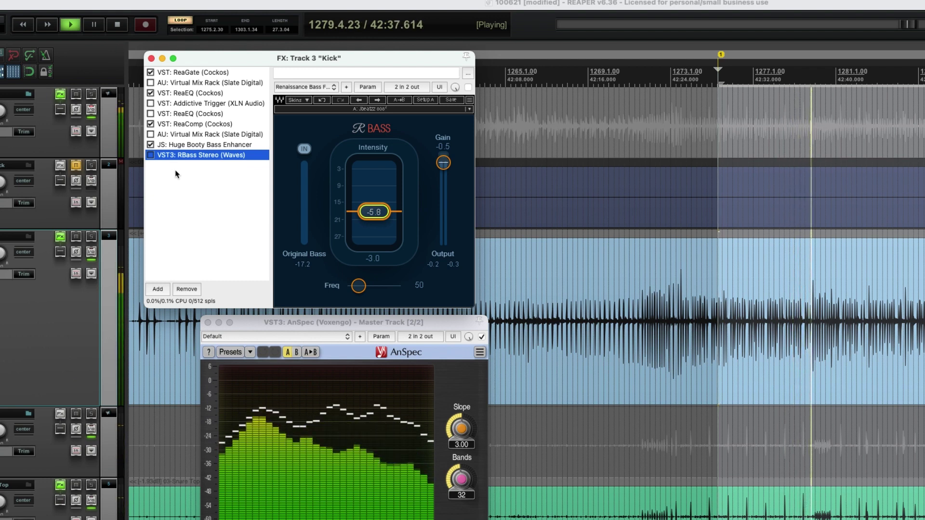
left_click(151, 145)
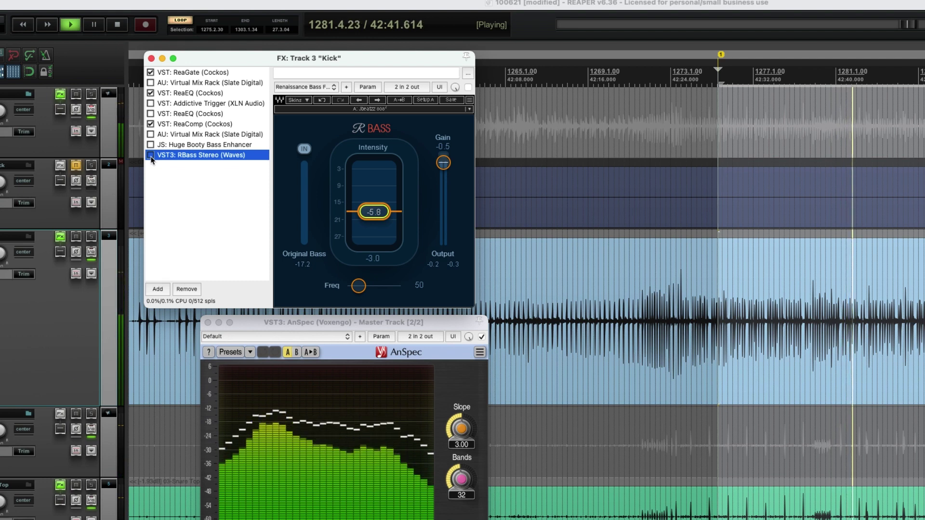
- Enable RBass in the full mix, lower its Intensity to -9.0, compare it bypassed and enabled, leave it enabled, and stop playback
left_click(151, 157)
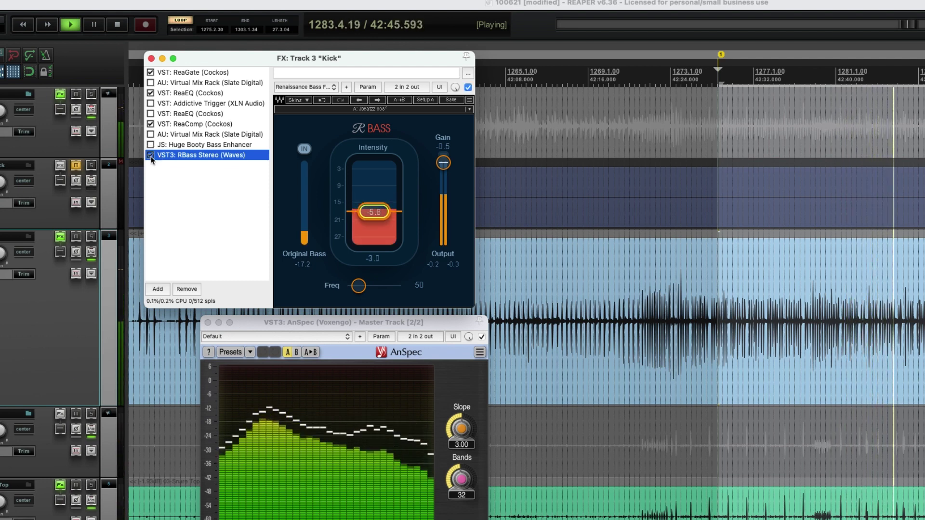
left_click_drag(367, 221, 366, 234)
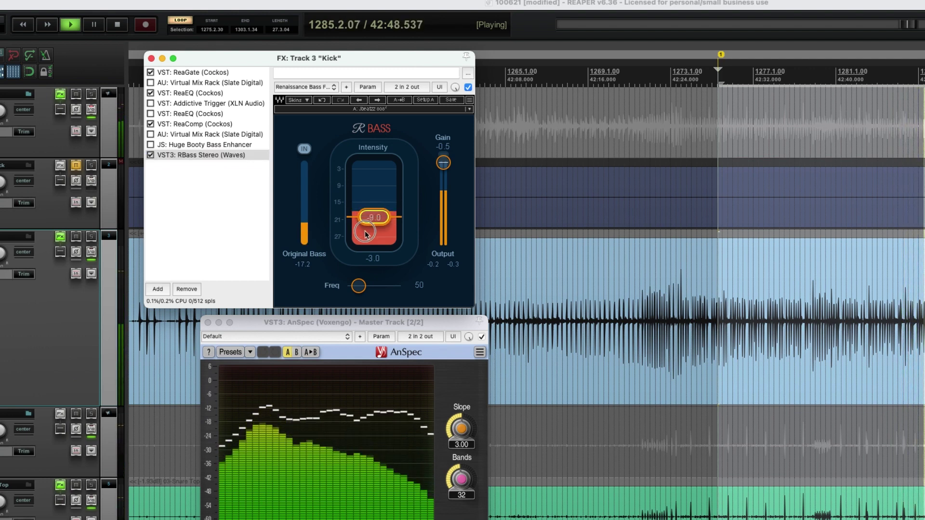
left_click(151, 156)
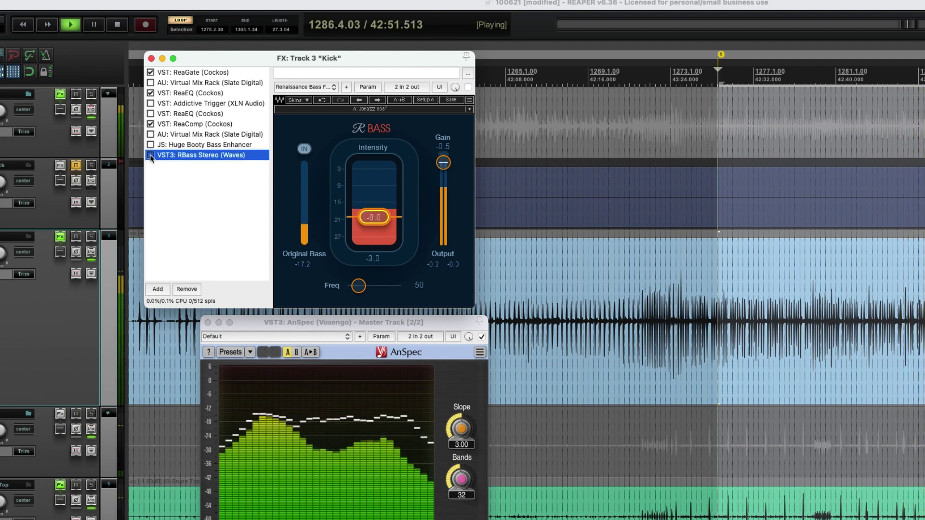
left_click(151, 156)
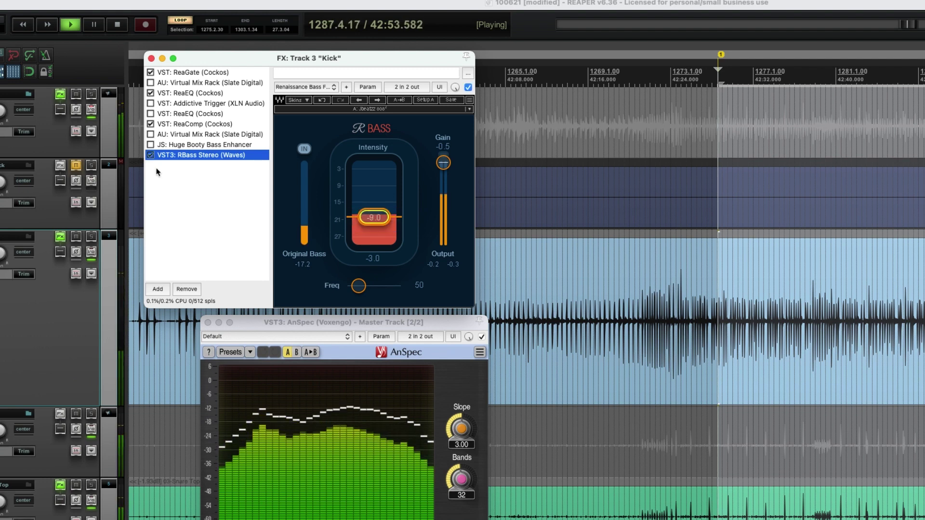
key("space")
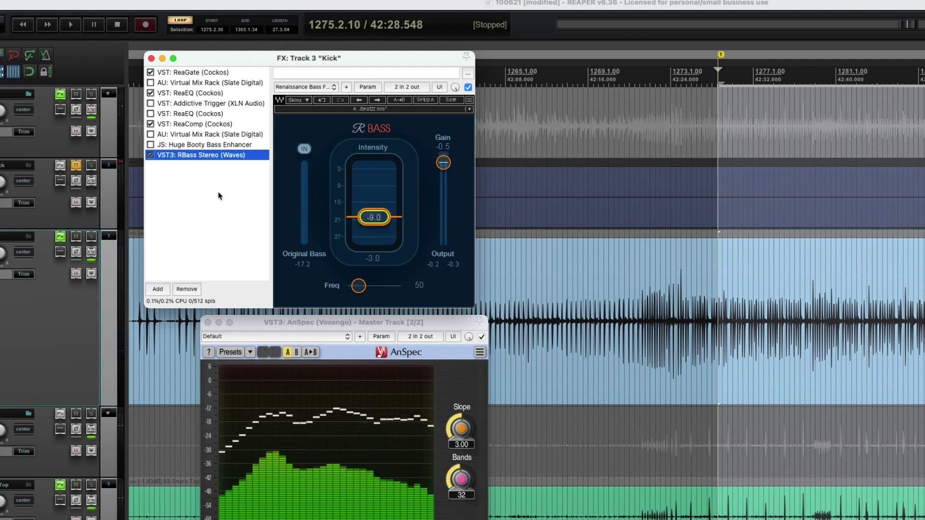
- Enable and show Addictive Trigger in the kick's chain, and arrange its window so the AnSpec analyzer remains partly visible below
left_click(152, 104)
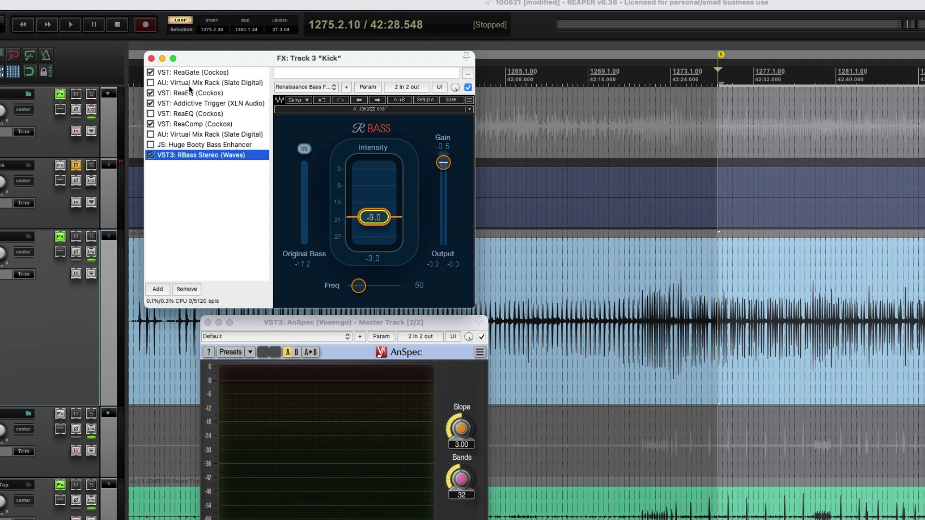
left_click(217, 104)
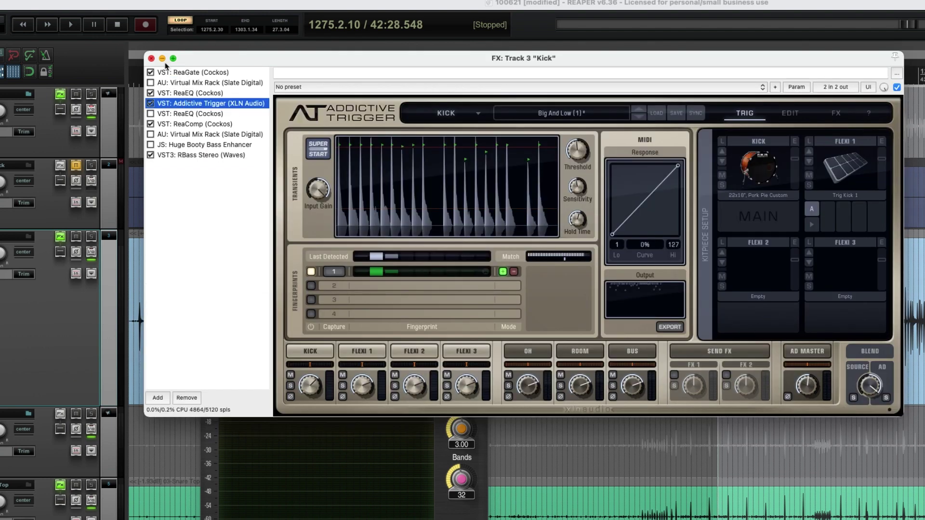
left_click_drag(195, 63, 247, 68)
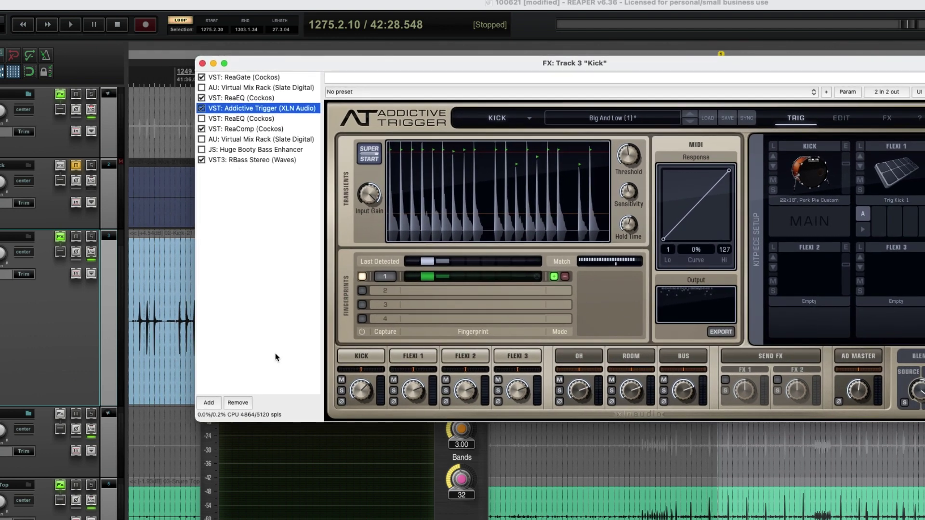
left_click(353, 468)
left_click_drag(333, 327, 313, 331)
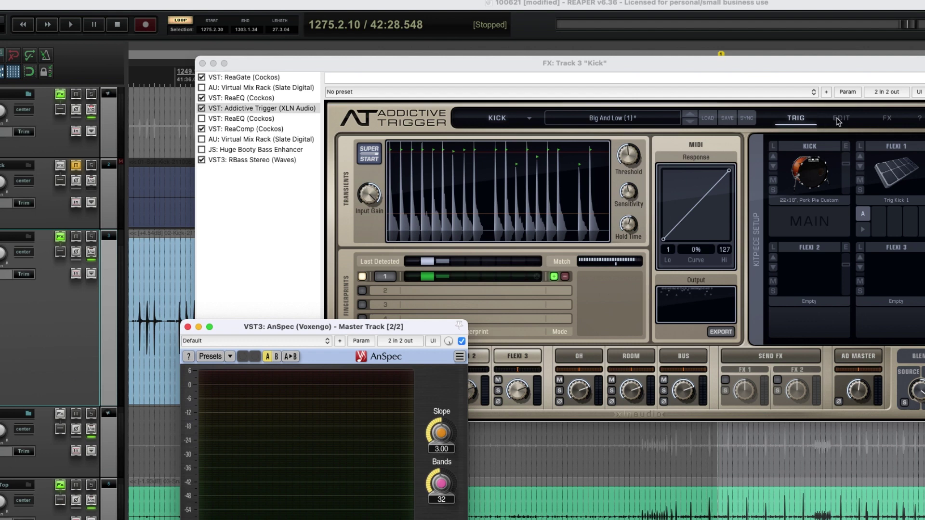
left_click_drag(692, 63, 671, 52)
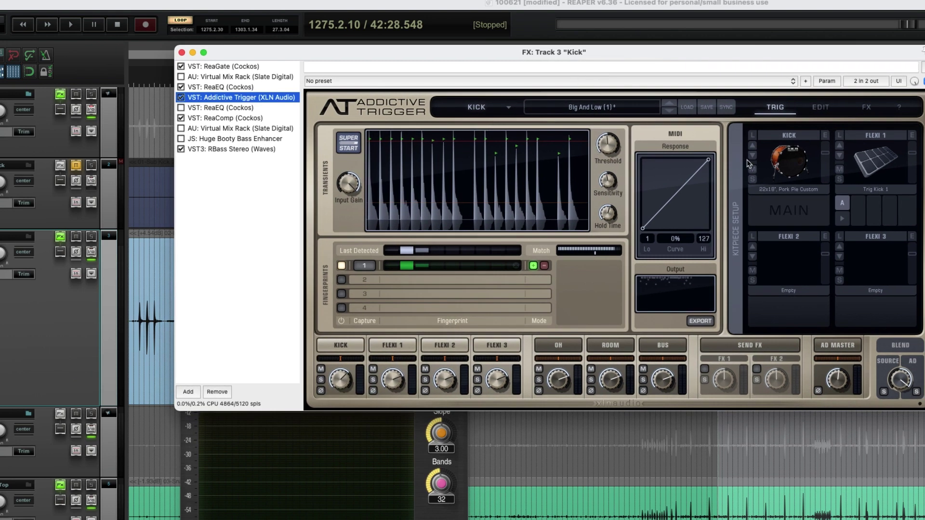
- Examine Addictive Trigger's Edit page, return to its Trig page, and start playback of the full mix
left_click(822, 108)
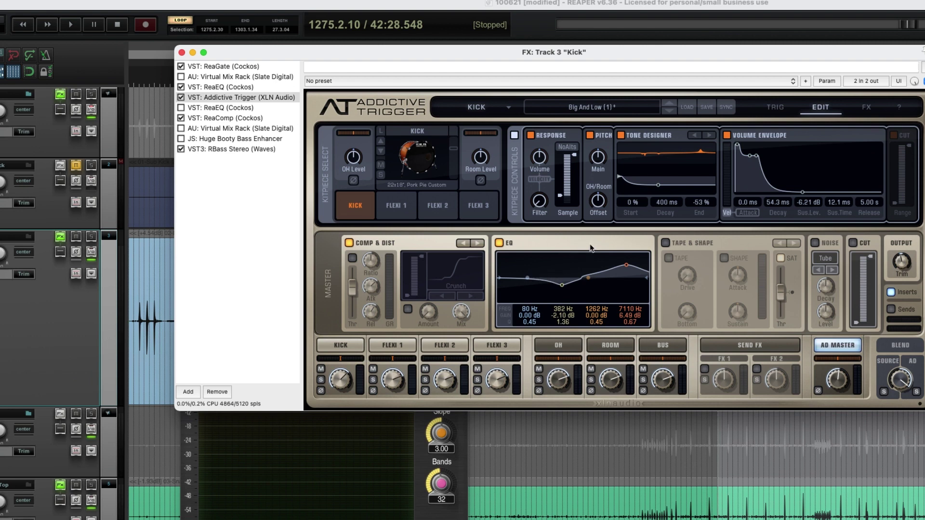
left_click(777, 108)
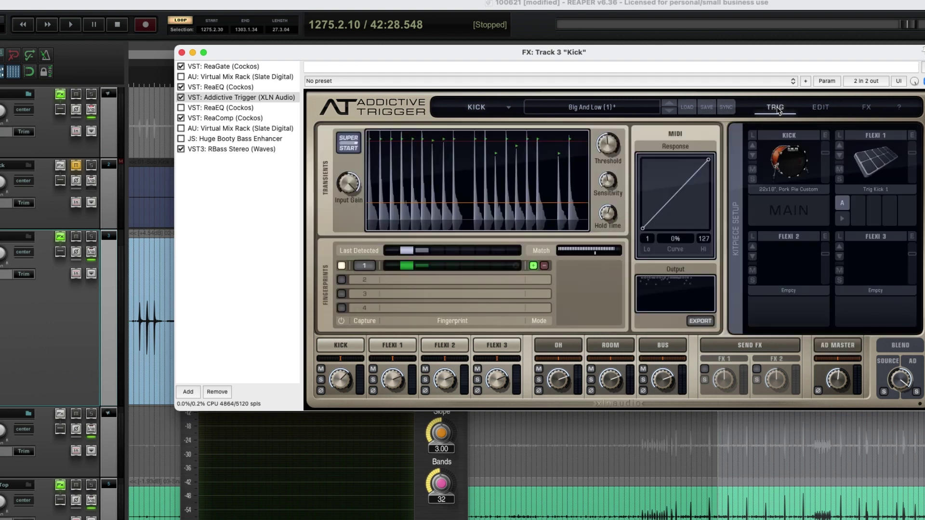
key("space")
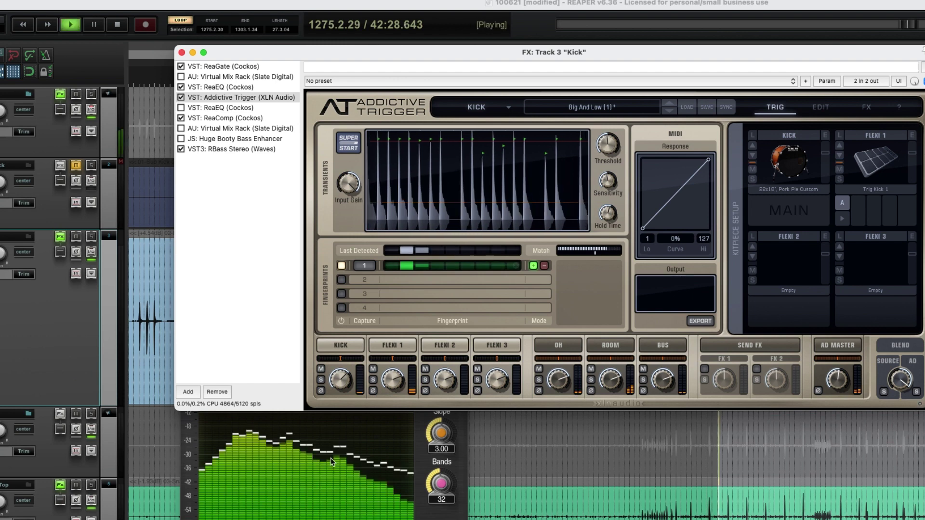
- Compare the full mix with the kick's Addictive Trigger bypassed and enabled, and move the FX window to uncover more of the analyzer
left_click(182, 98)
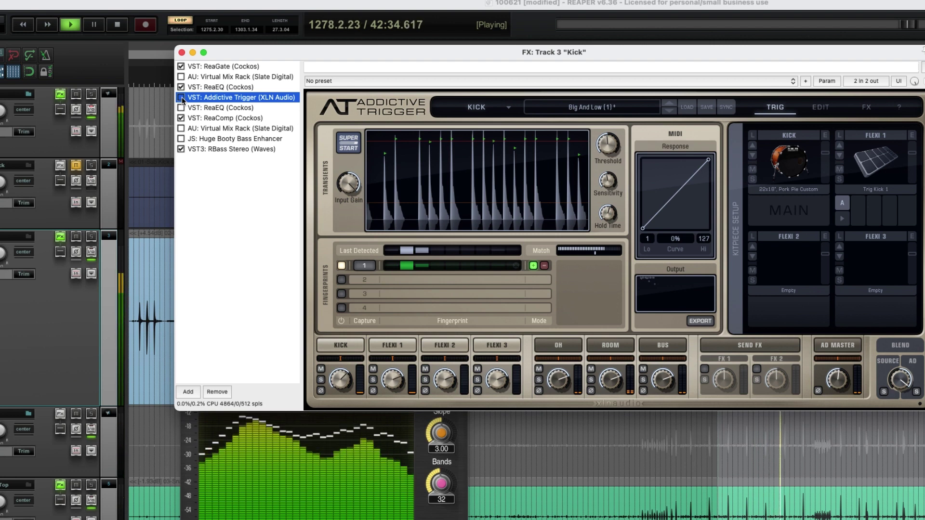
left_click(181, 98)
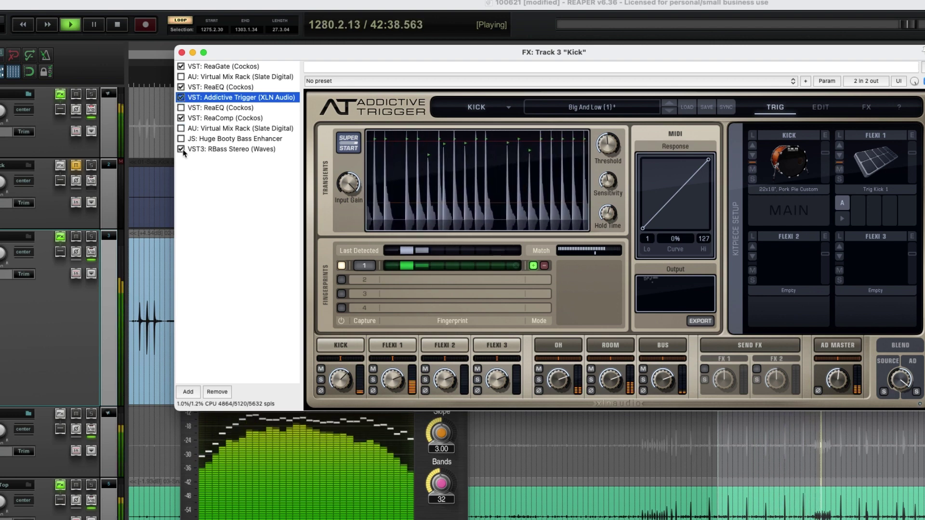
left_click_drag(386, 52, 339, 23)
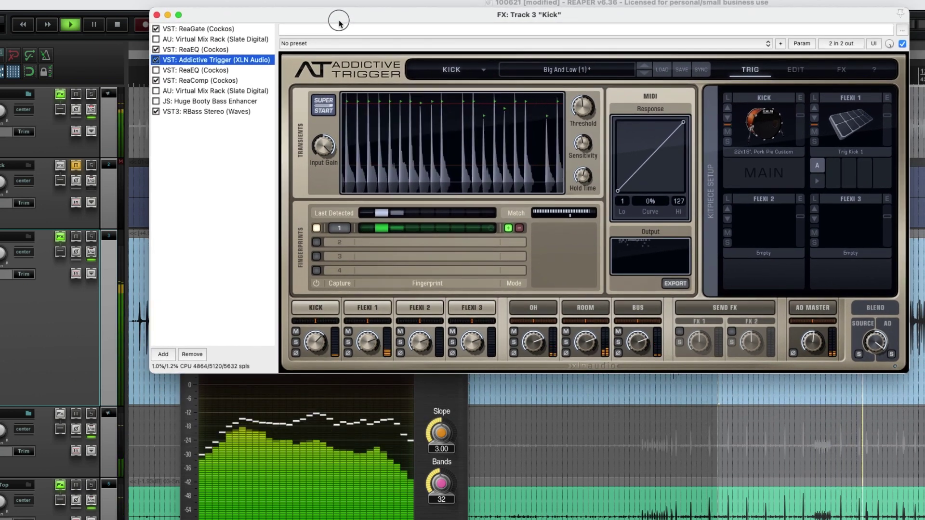
- Swap RBass for Huge Booty Bass Enhancer in the kick's chain, and bypass Addictive Trigger while the full mix plays
left_click(155, 111)
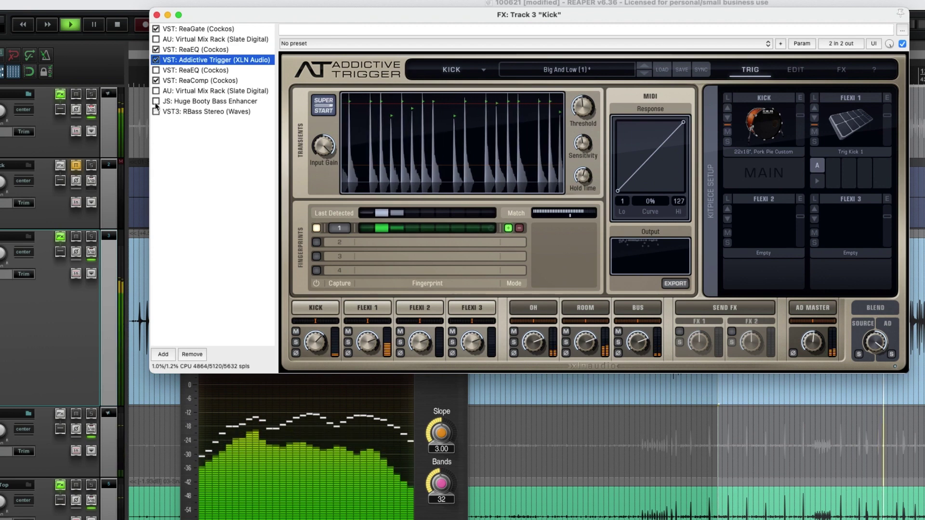
left_click(156, 101)
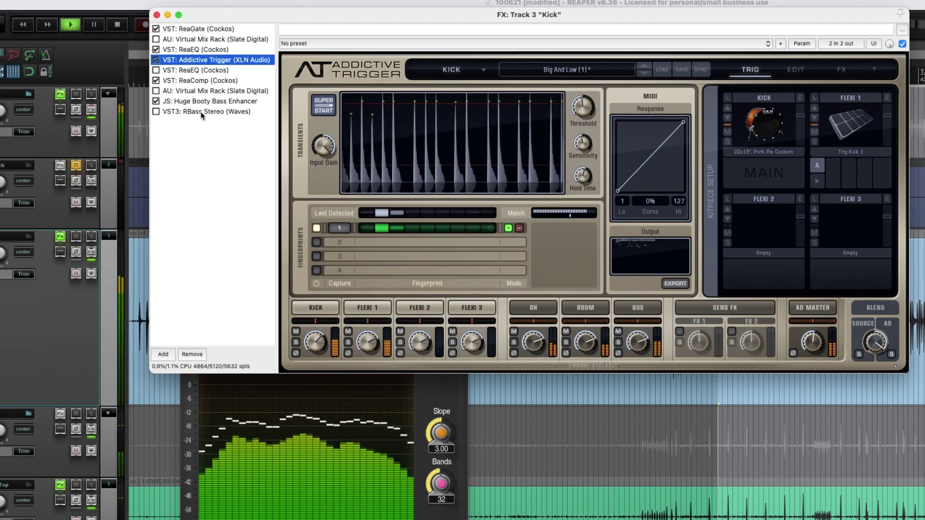
left_click(156, 60)
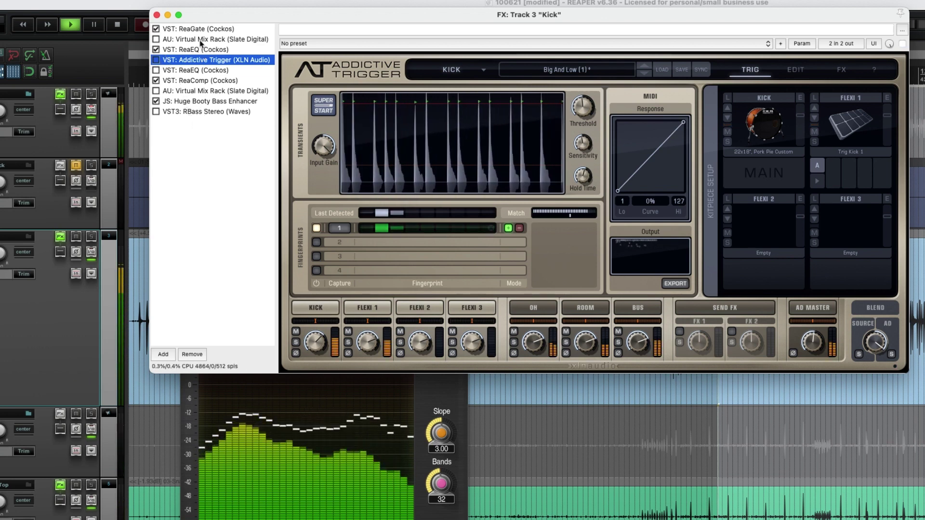
left_click_drag(199, 14, 195, 24)
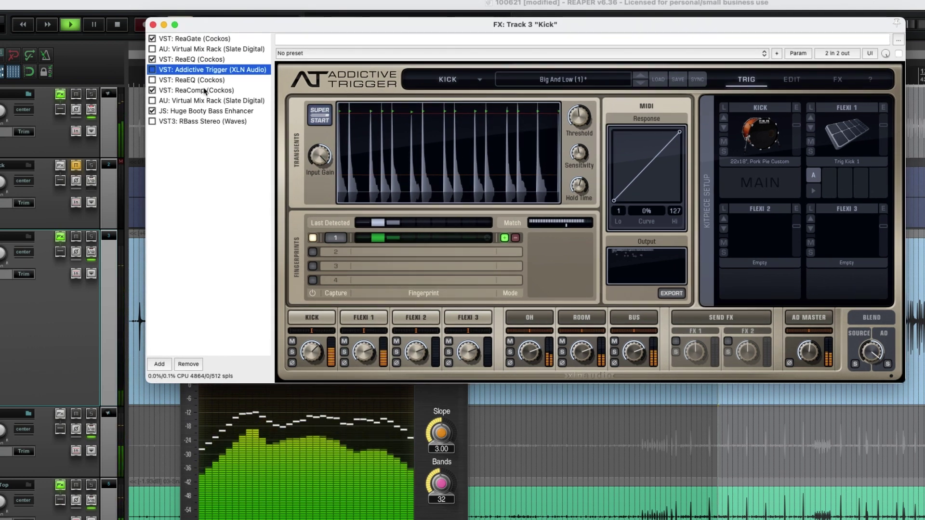
- Stop playback, close the kick's FX window, and move the AnSpec analyzer window up over the kick track
key("space")
left_click_drag(202, 29, 192, 48)
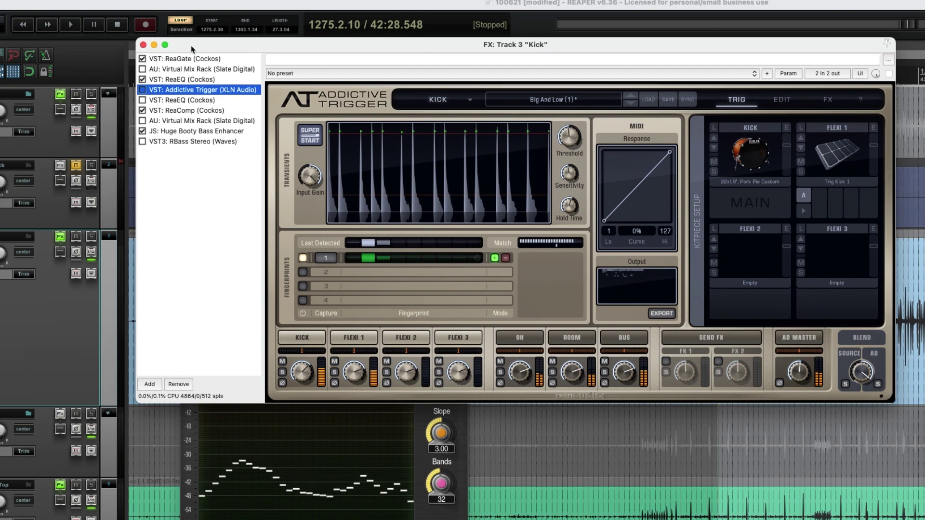
left_click(143, 44)
left_click_drag(332, 327, 346, 216)
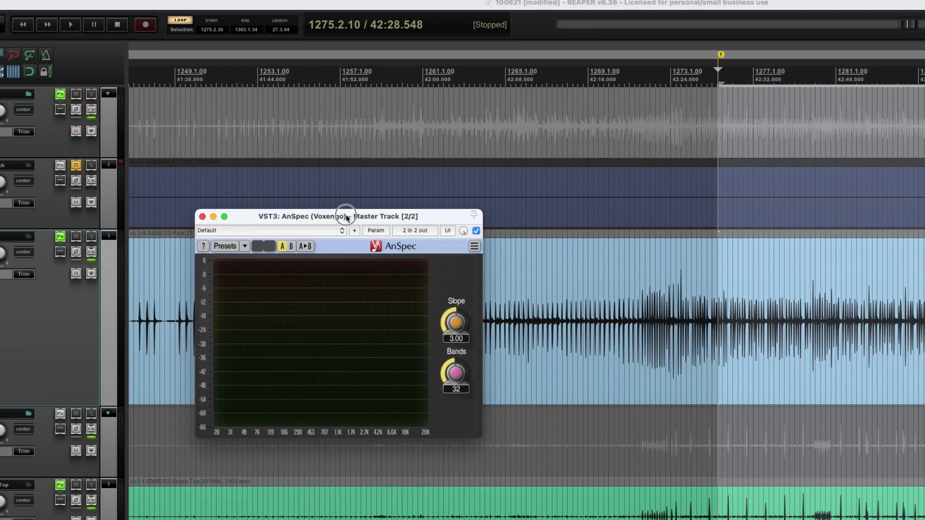